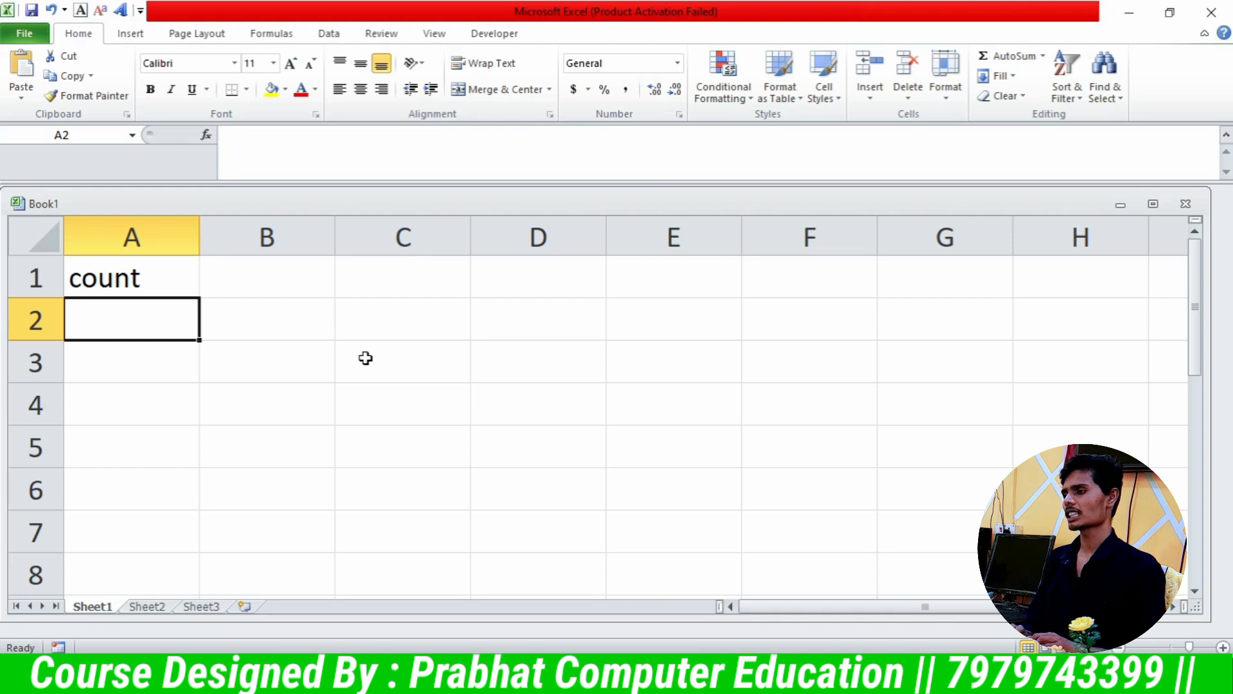
- Enter sum, code, char, even and odd in cells A2 to A6, below the count entry
text(sum)
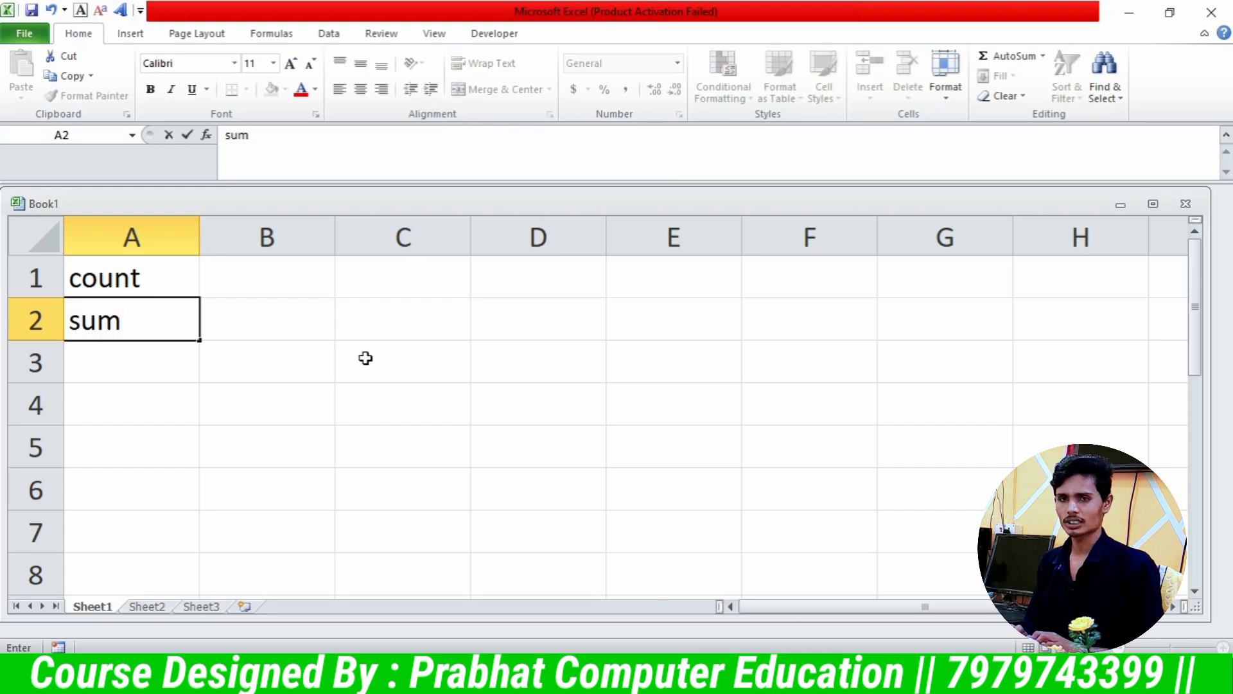
key(Return)
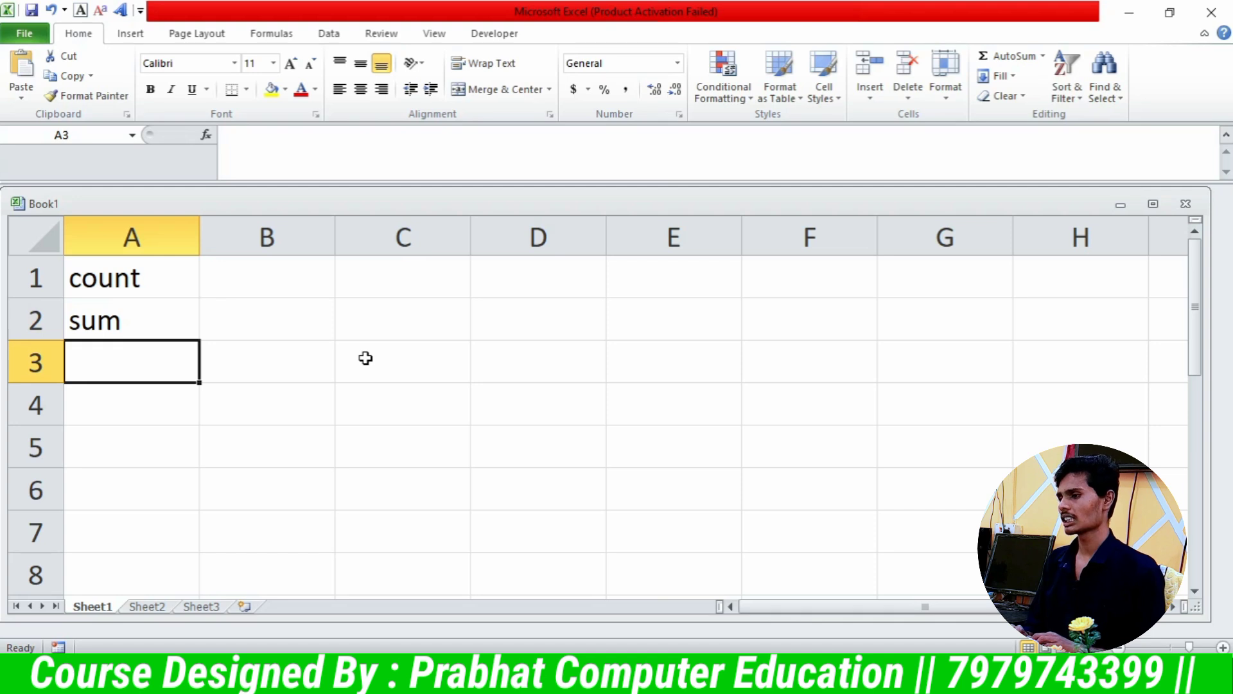
text(code)
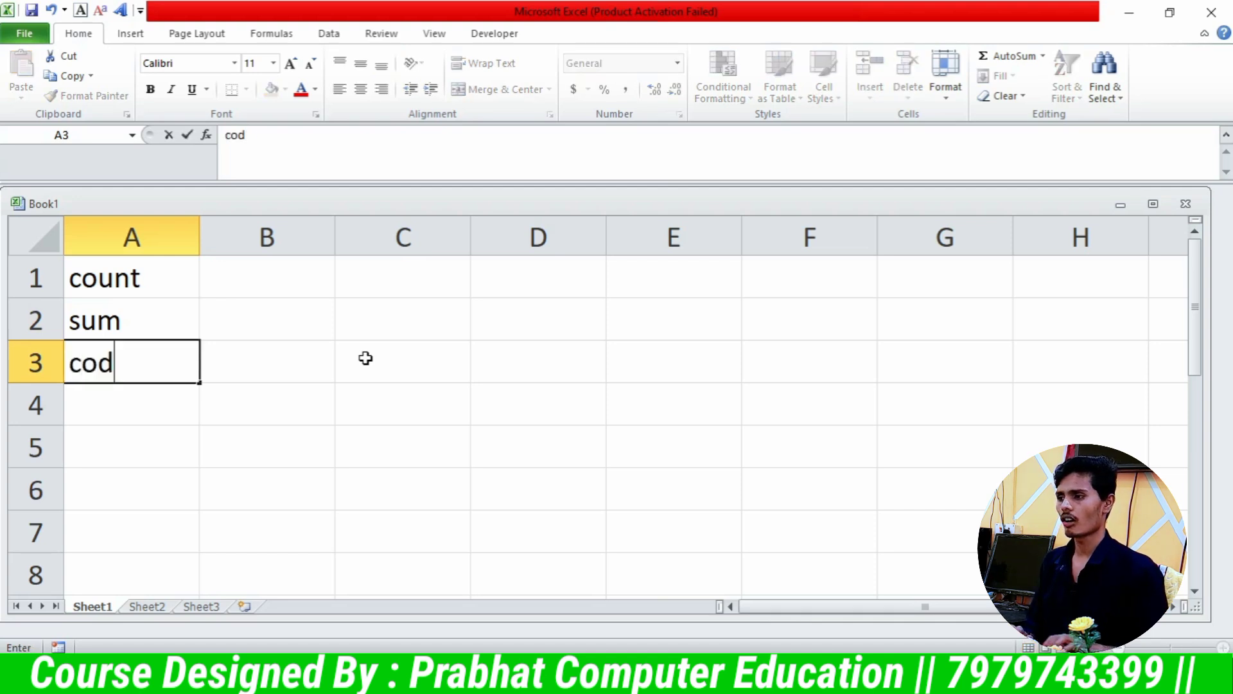
key(Return)
text(char)
key(Return)
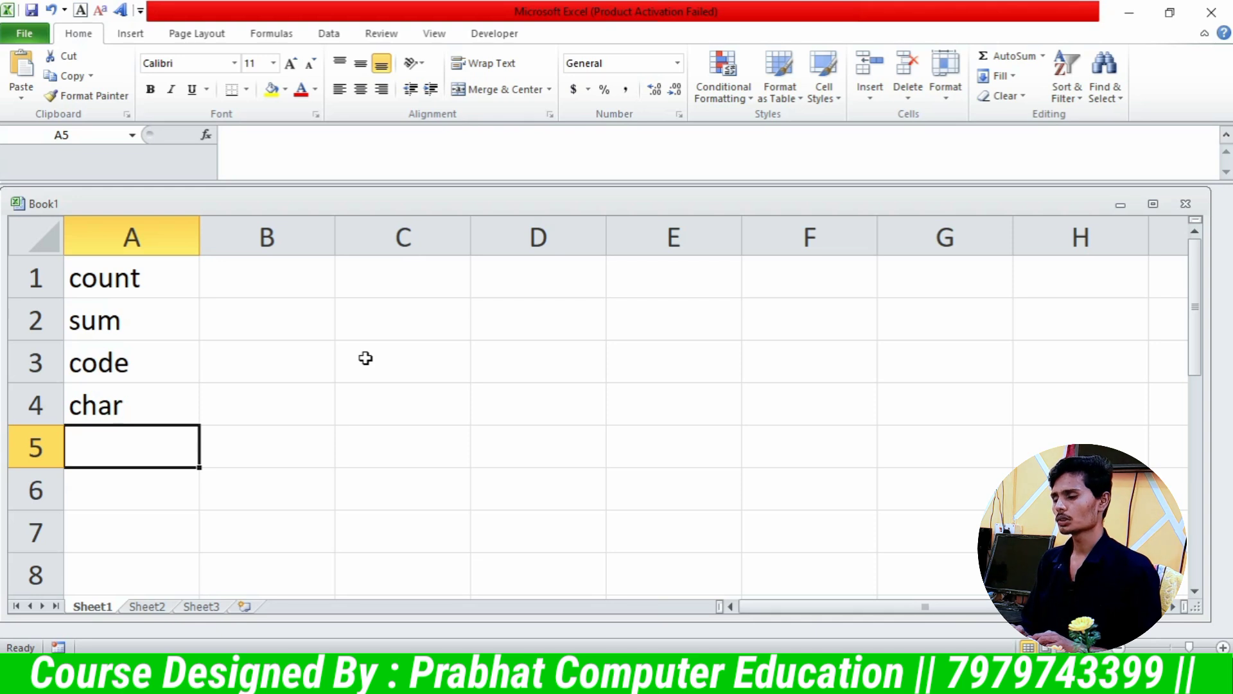
text(even)
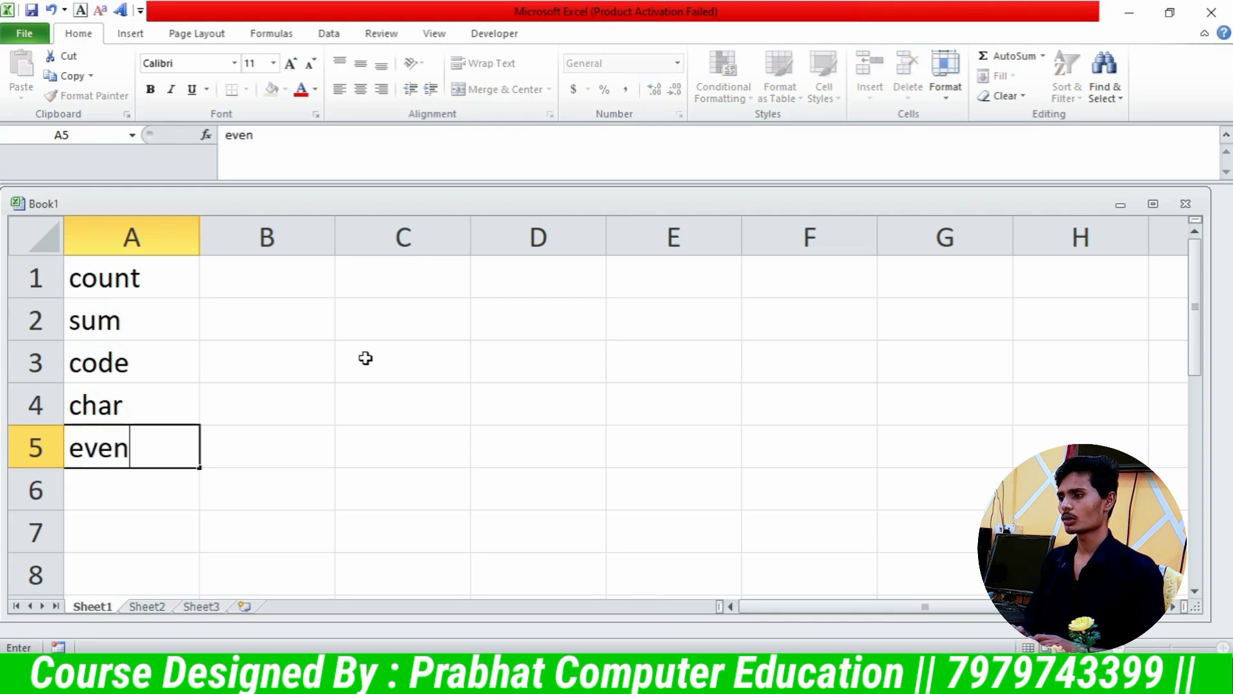
key(Return)
text(odd)
key(Return)
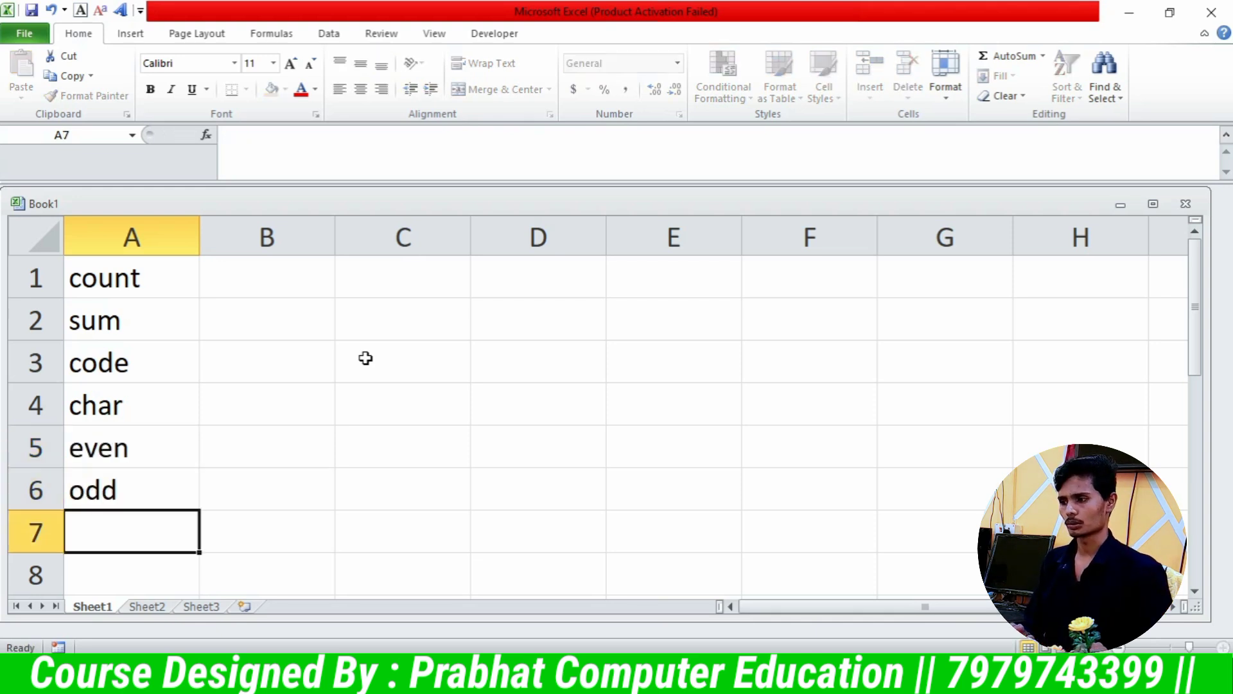
- Bold the list of function names in cells A1 to A6
key(Up)
key(Up)
key(Up)
key(Up)
key(Up)
key(Up)
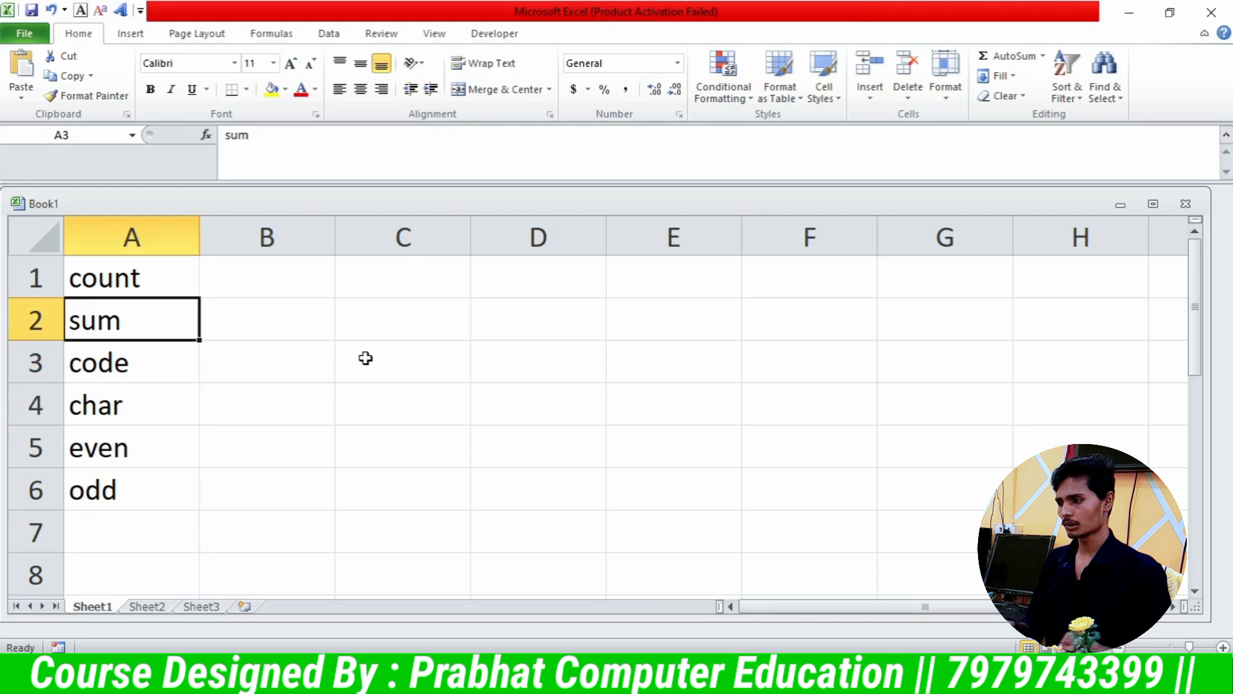
key(ctrl+shift+Down)
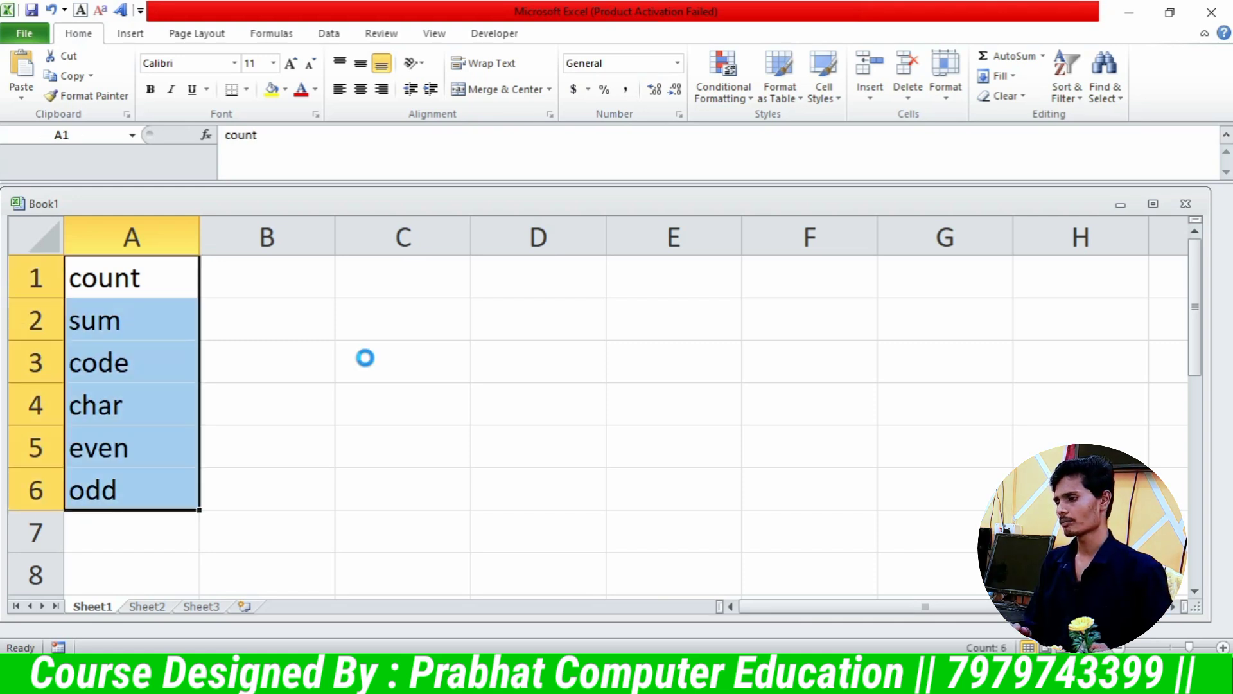
- Enter count in cell A8 as the heading for the first function example
text(count)
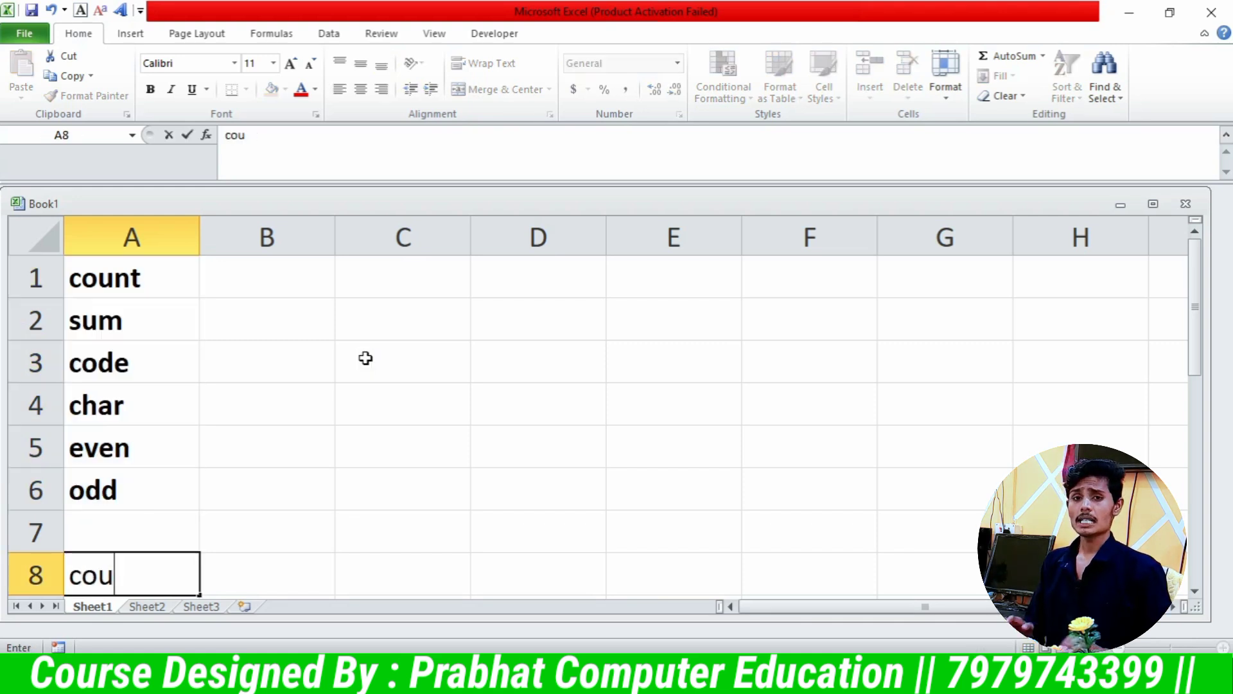
key(Return)
key(Up)
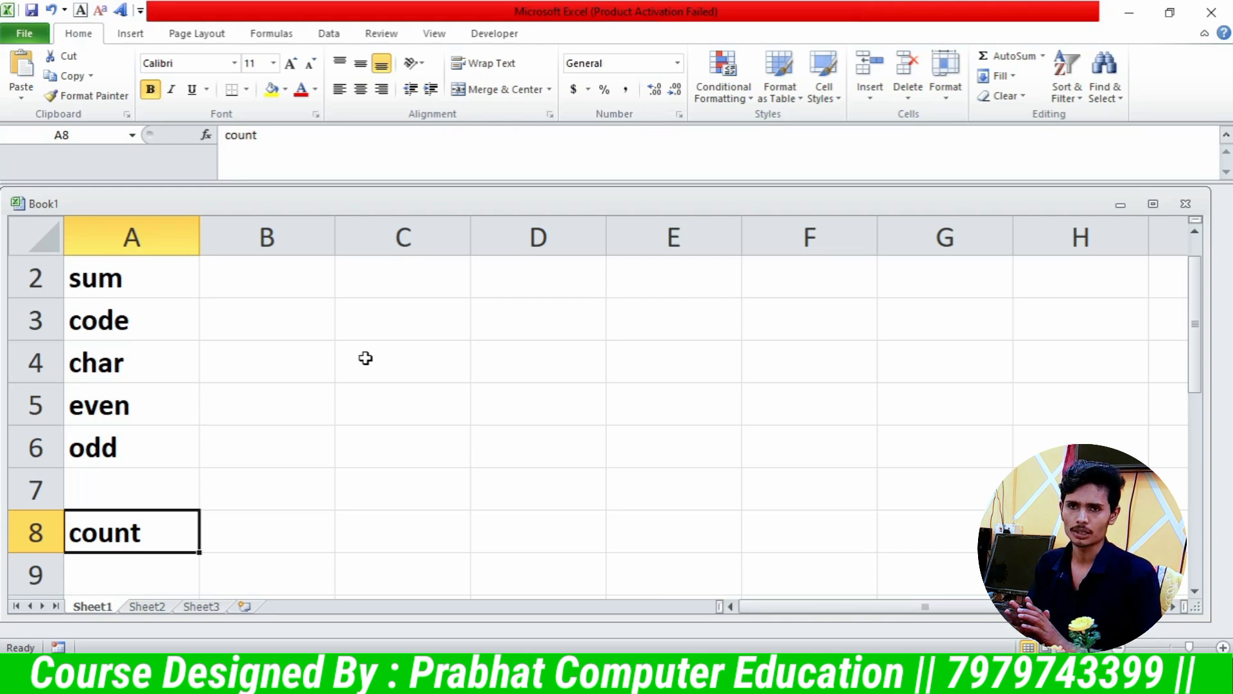
key(Down)
key(Down)
key(Up)
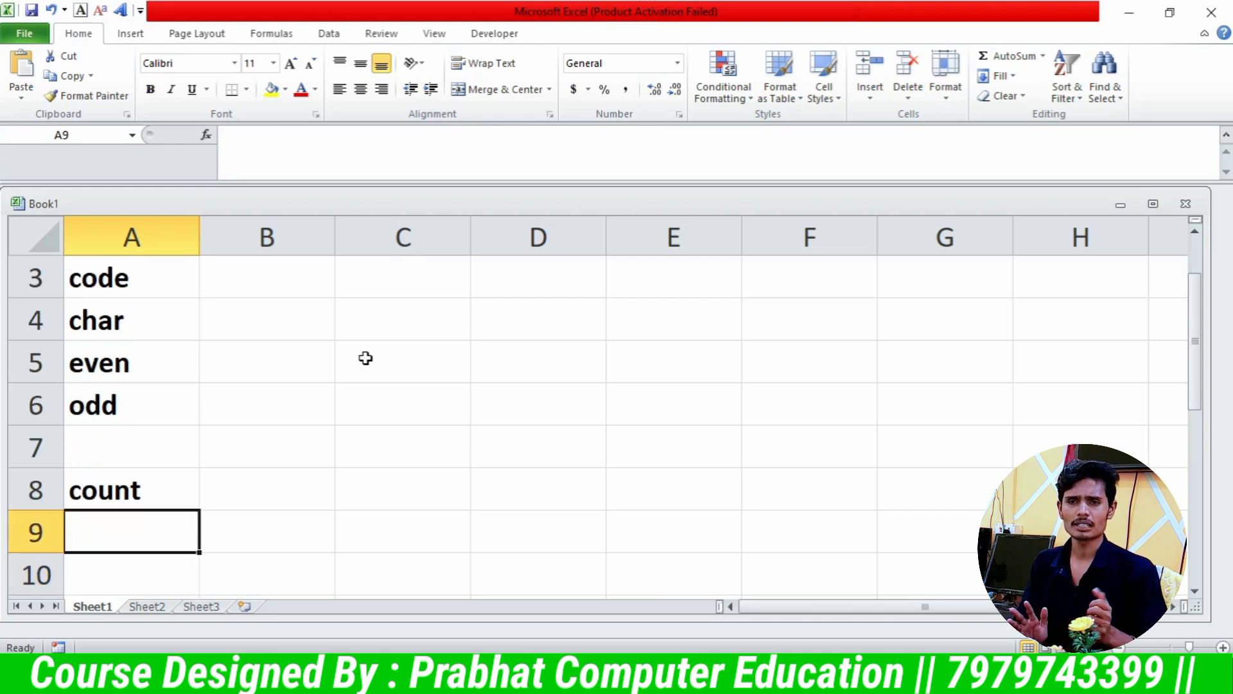
- Enter the column headings Num1, Num2 and Num3 in cells A9 to C9, below the count heading
scroll(209, 356, down, 3)
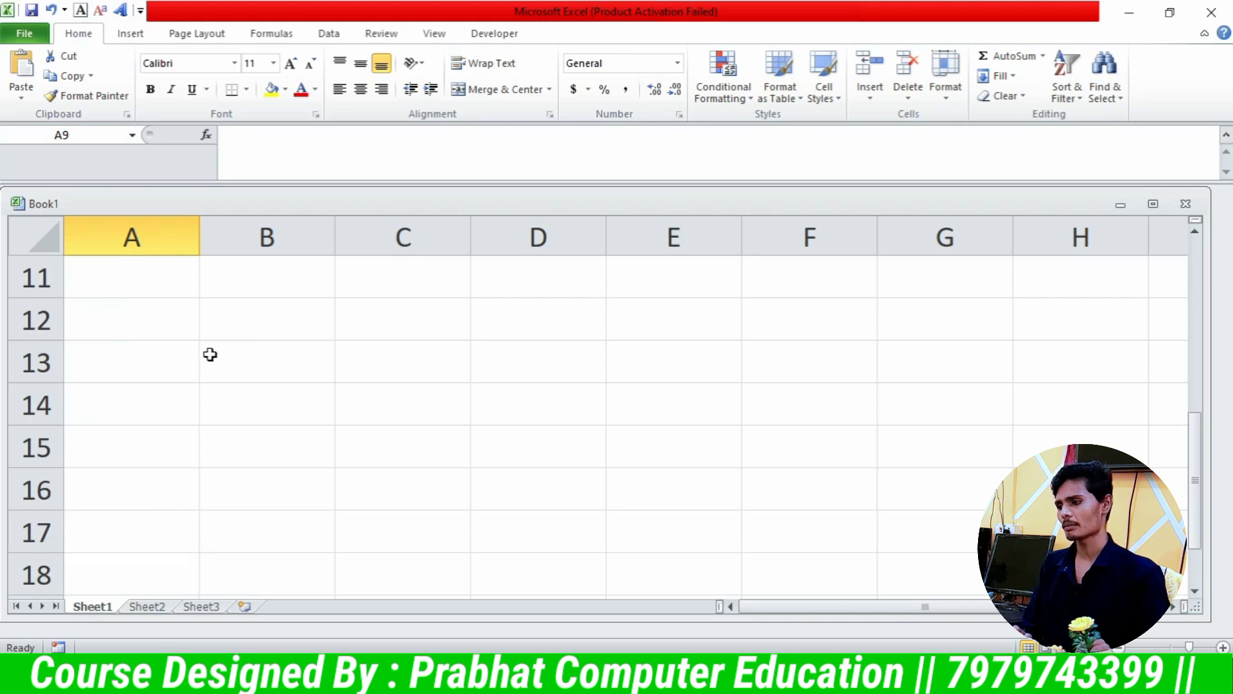
scroll(165, 366, up, 1)
click(163, 366)
scroll(257, 333, up, 1)
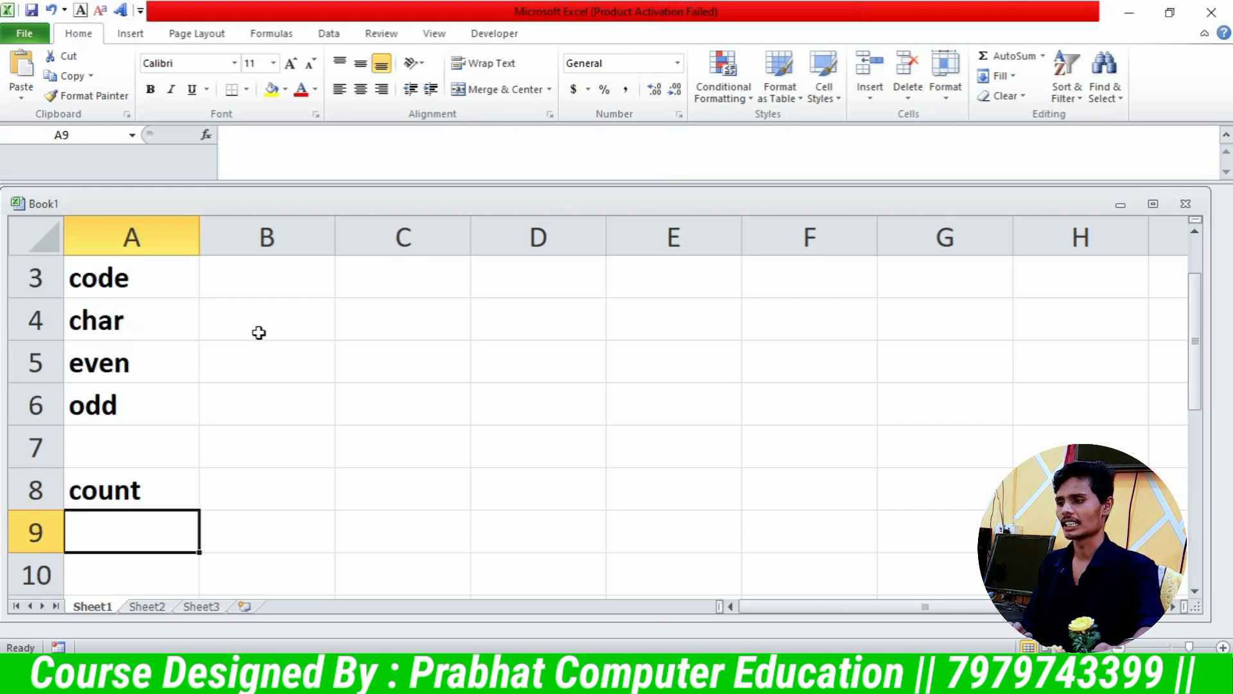
scroll(206, 355, down, 3)
scroll(165, 369, up, 1)
click(165, 368)
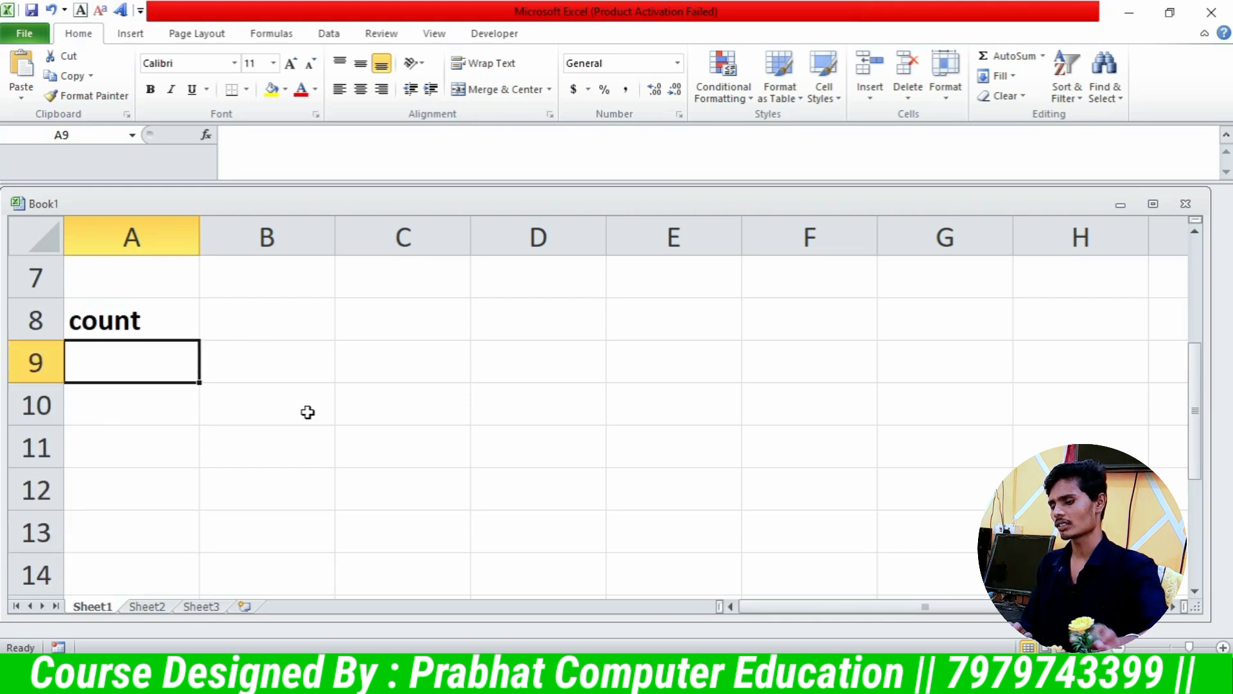
text(Num1)
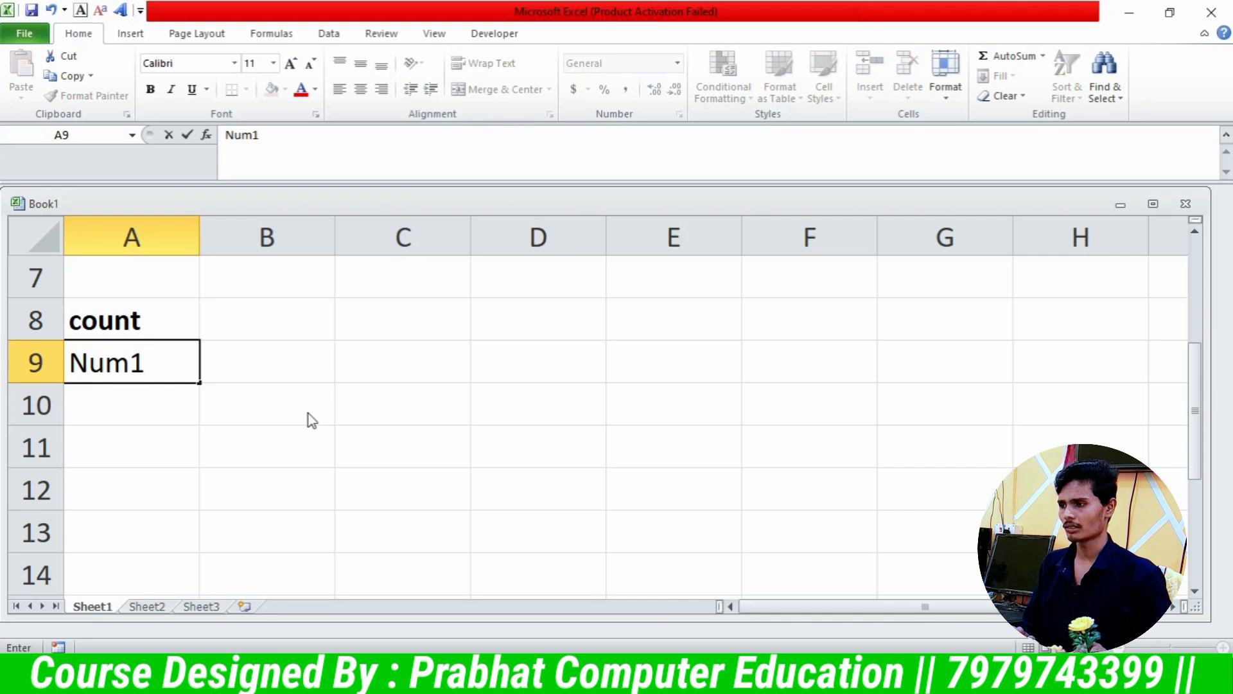
key(Tab)
text(Num2)
key(Up)
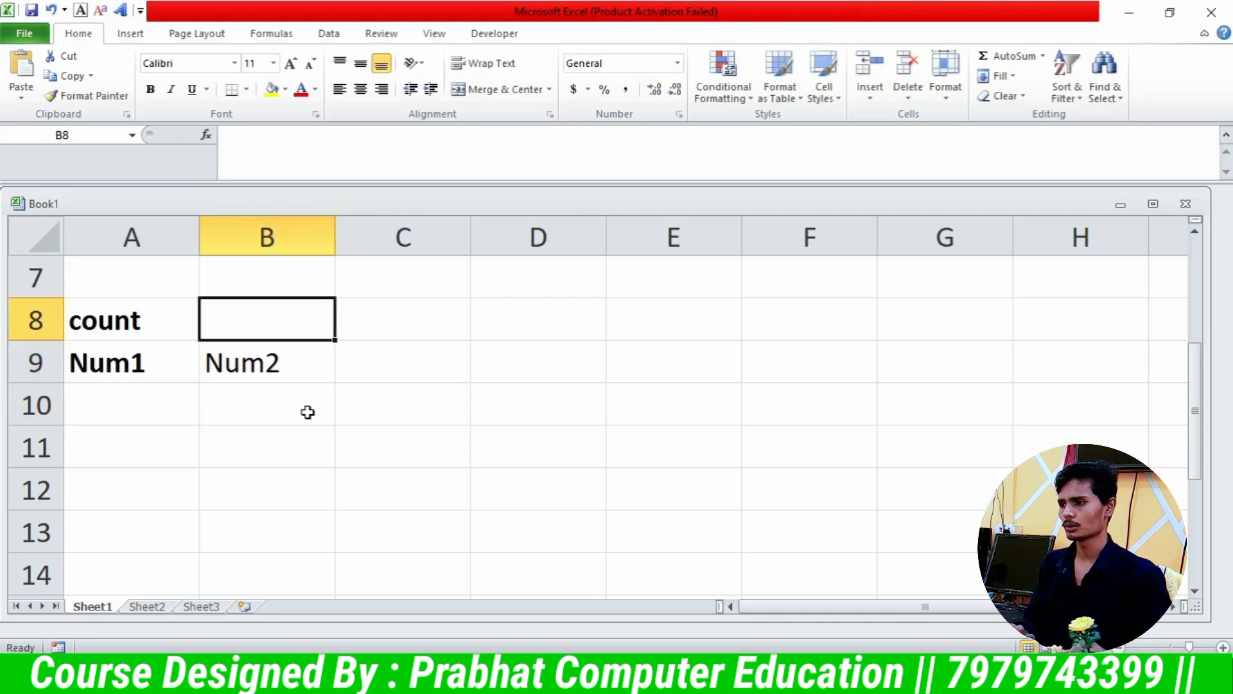
key(Right)
key(Down)
text(Num3)
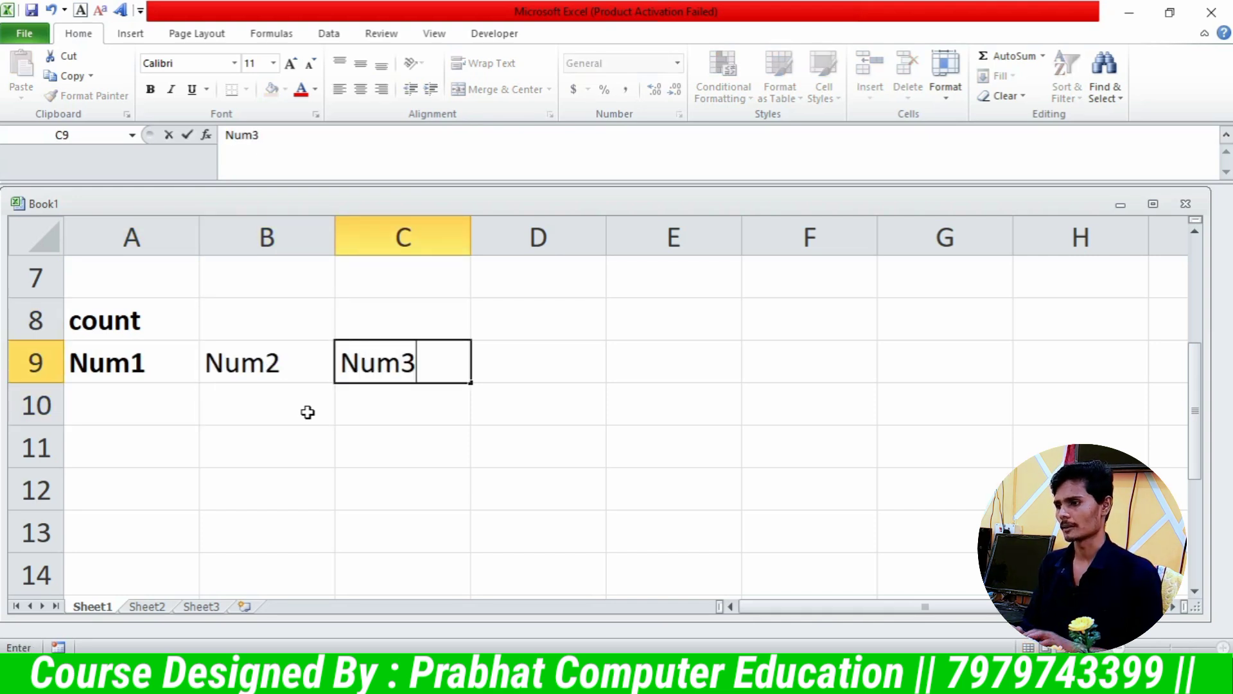
key(Return)
- Bold the Num2 and Num3 headings in cells B9 and C9
key(Up)
key(Left)
key(shift+Right)
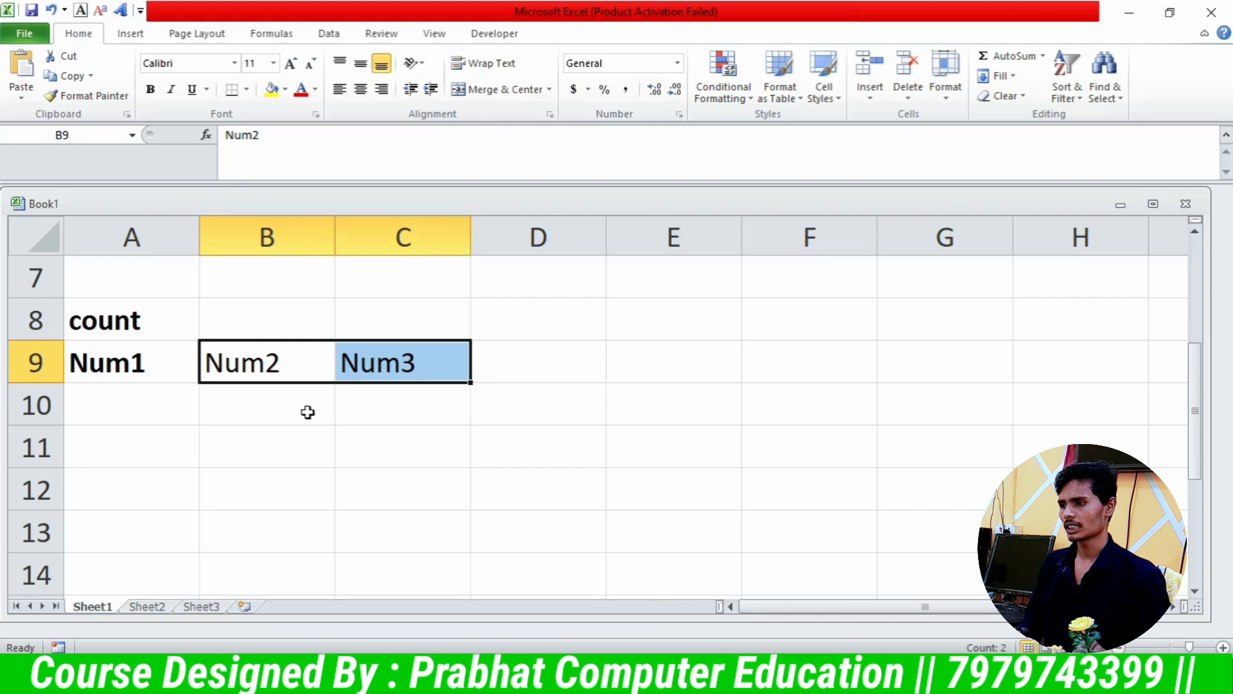
key(ctrl+b)
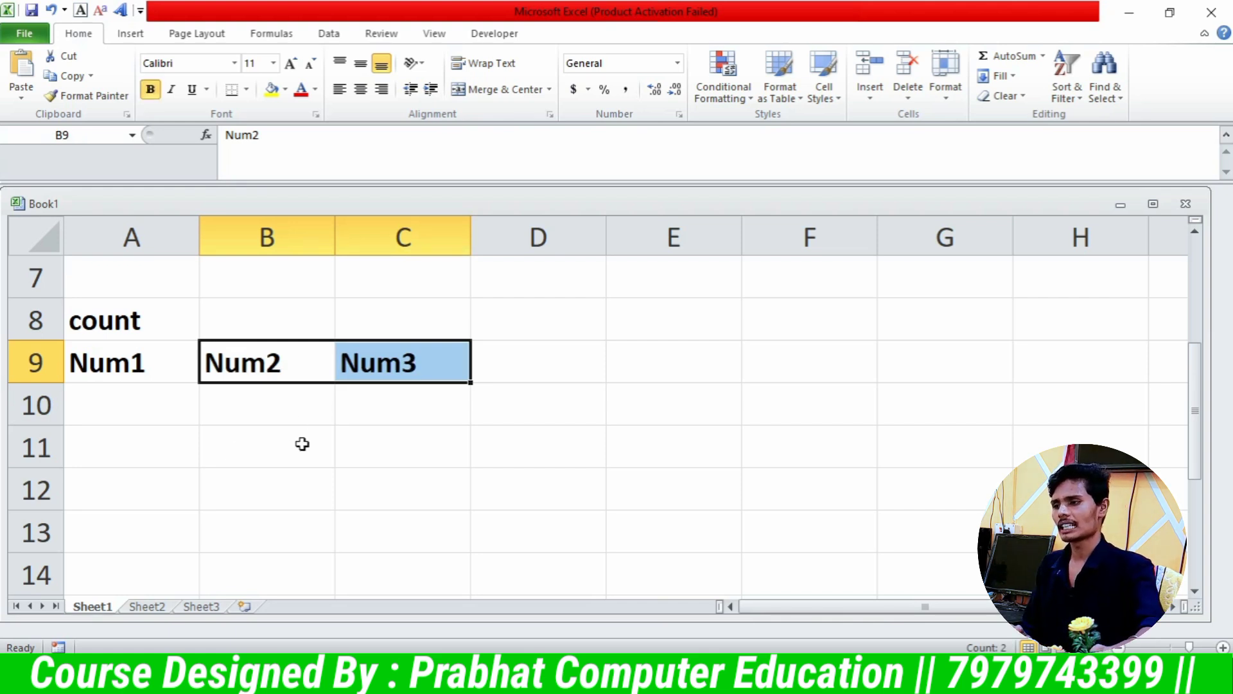
click(302, 443)
drag(442, 367, 131, 349)
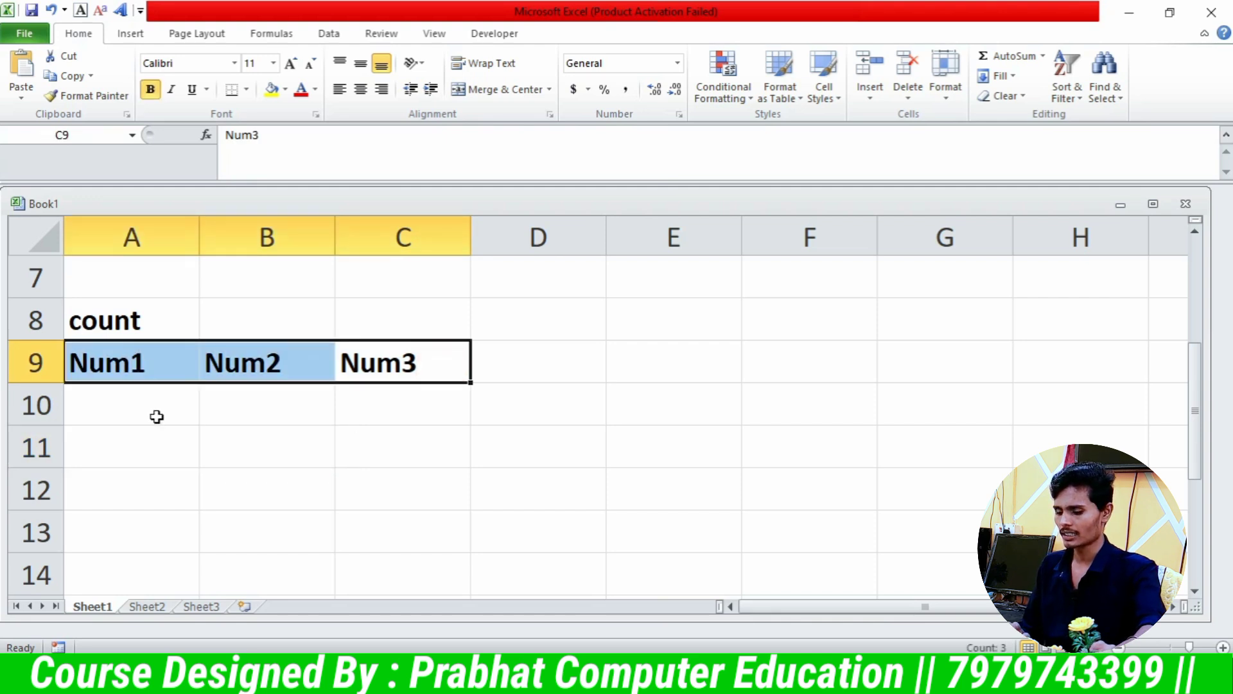
key(ctrl+b)
key(ctrl+b)
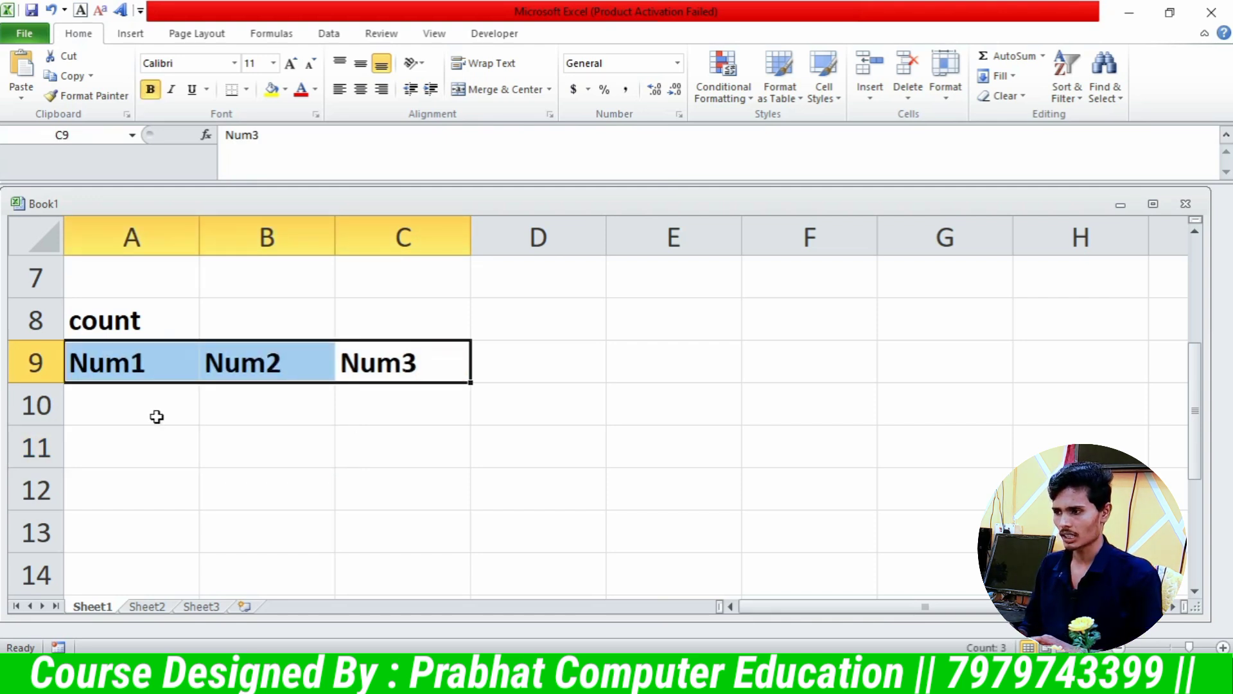
- Fill the Num1 column, cells A10 to A14, with 45, 25, a, # and 15
key(Down)
key(Left)
key(Left)
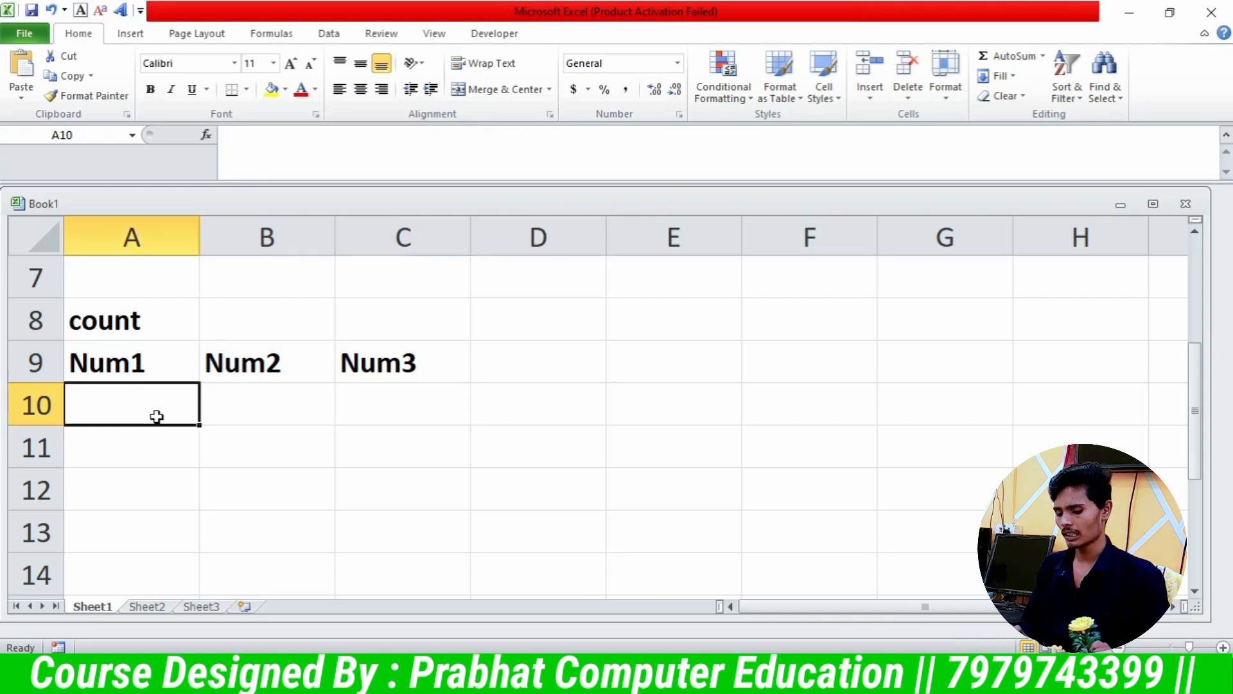
text(45)
key(Return)
text(25)
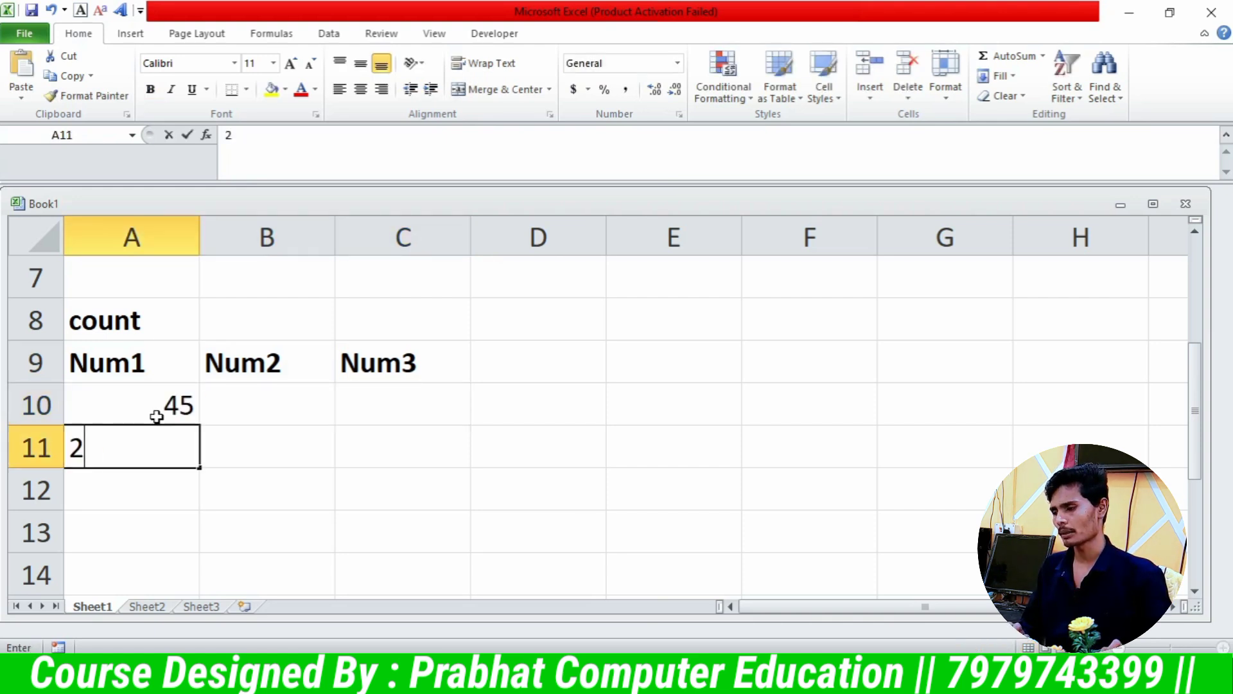
key(Return)
text(a)
key(Return)
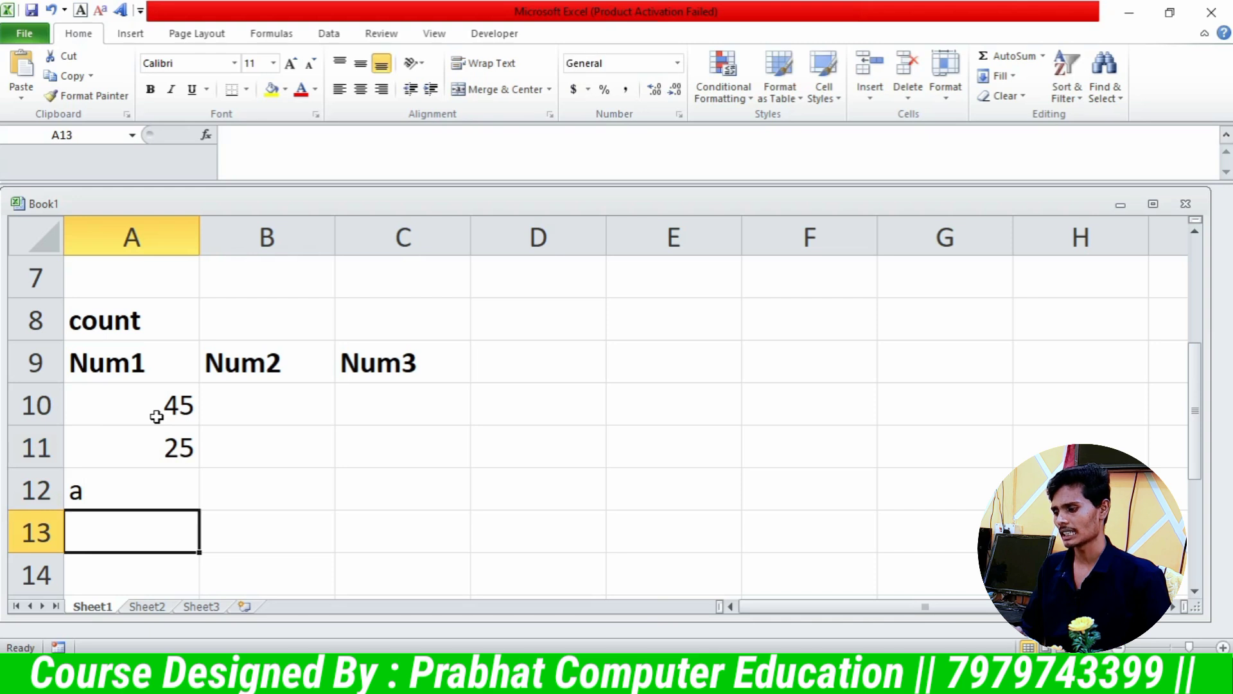
text(#)
key(Return)
text(15)
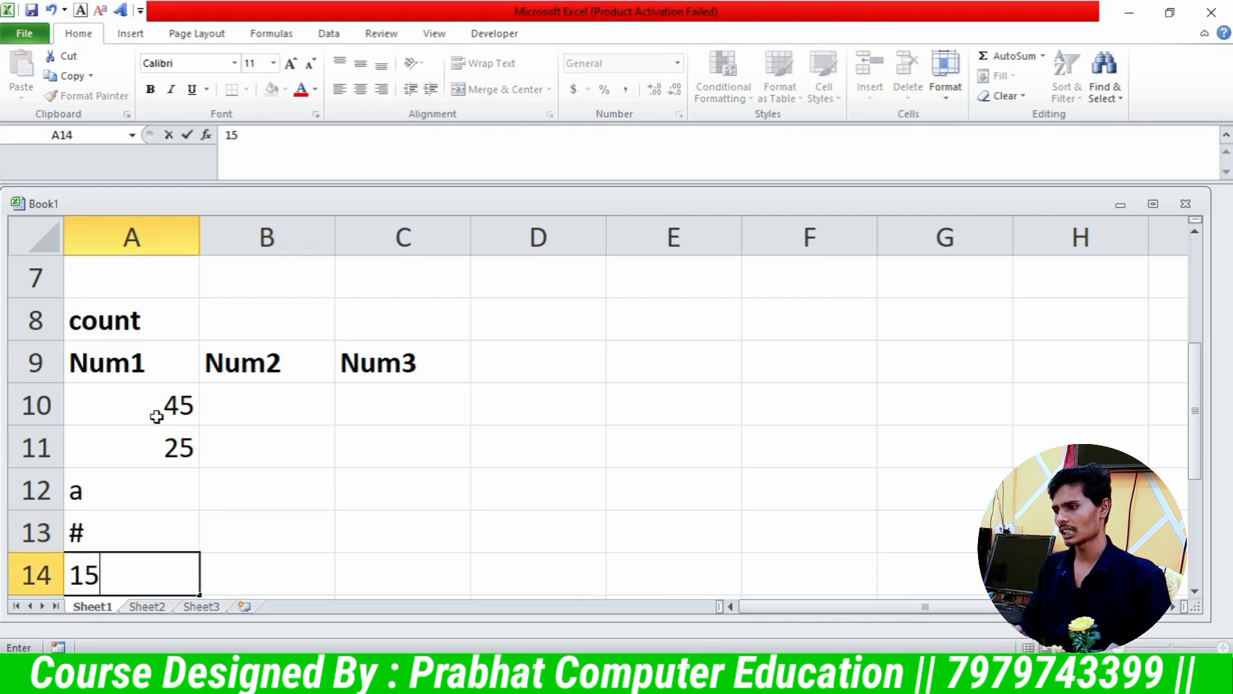
- Fill the Num2 column, cells B10 to B14, with 25, @, 58, $ and 14
key(Up)
key(Up)
key(Up)
key(Up)
key(Right)
text(25)
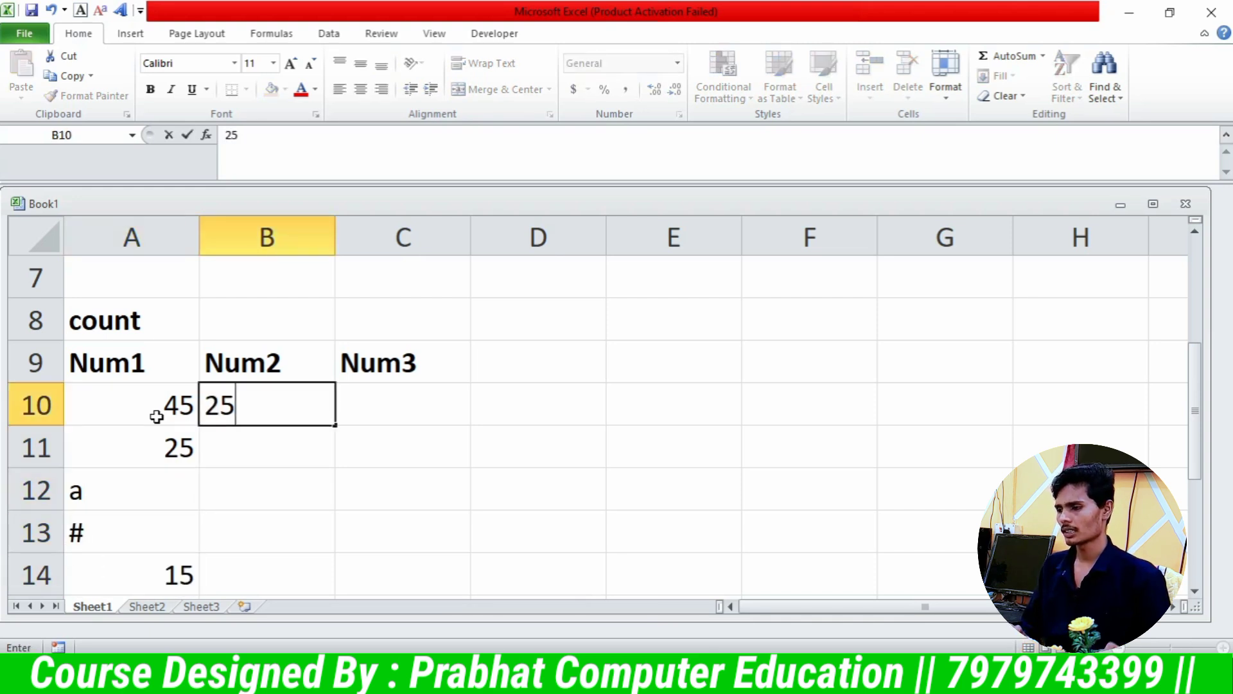
key(Return)
text(@)
key(Return)
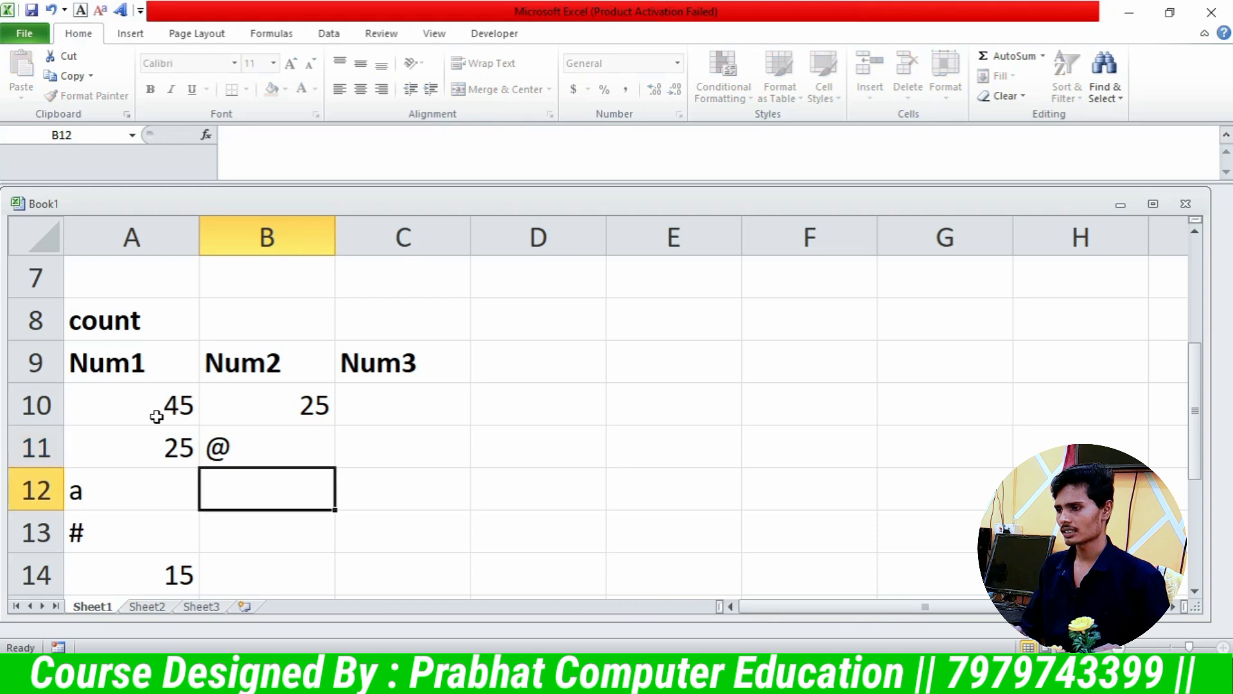
text(58)
key(Return)
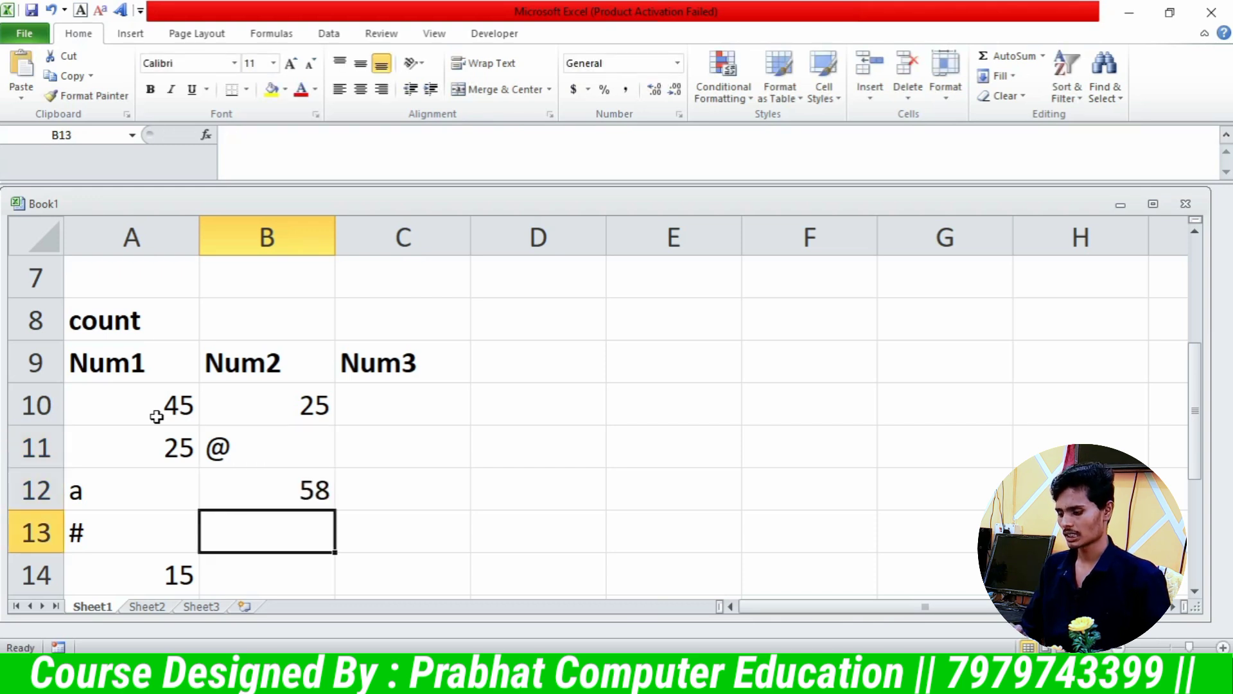
text($)
key(Return)
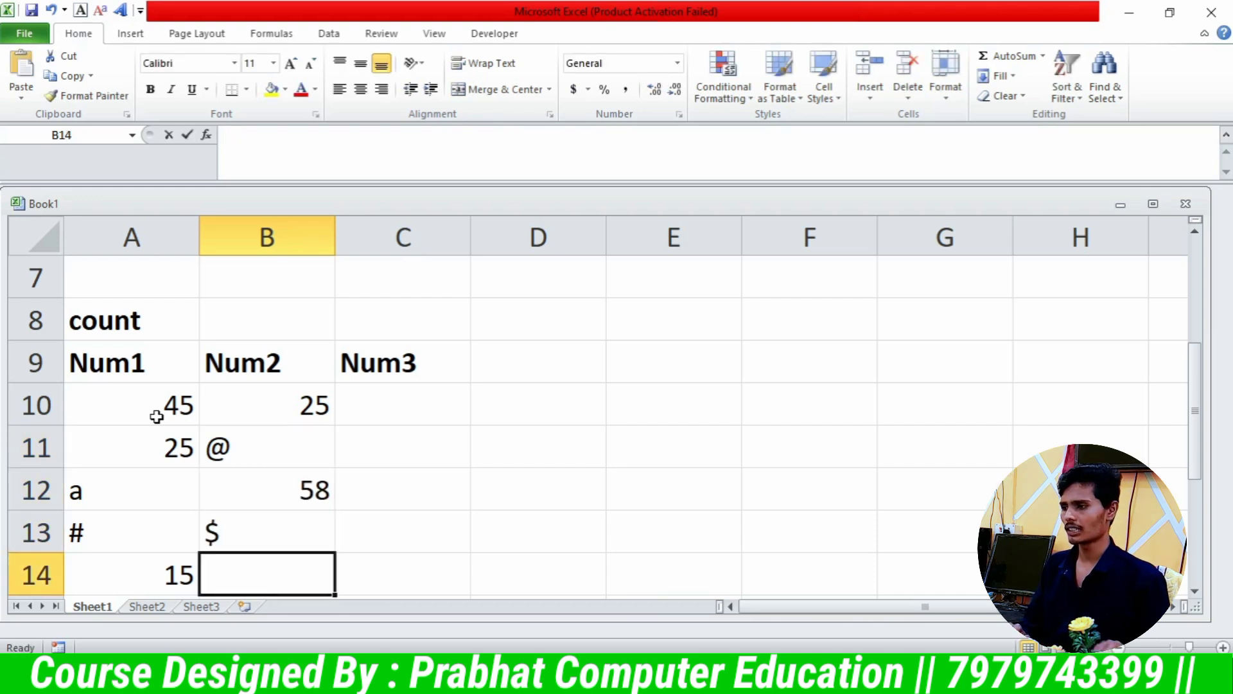
text(14)
- Fill the Num3 column, cells C10 to C14, with 58, $, $, 57 and j
key(Up)
key(Up)
key(Up)
key(Up)
key(Right)
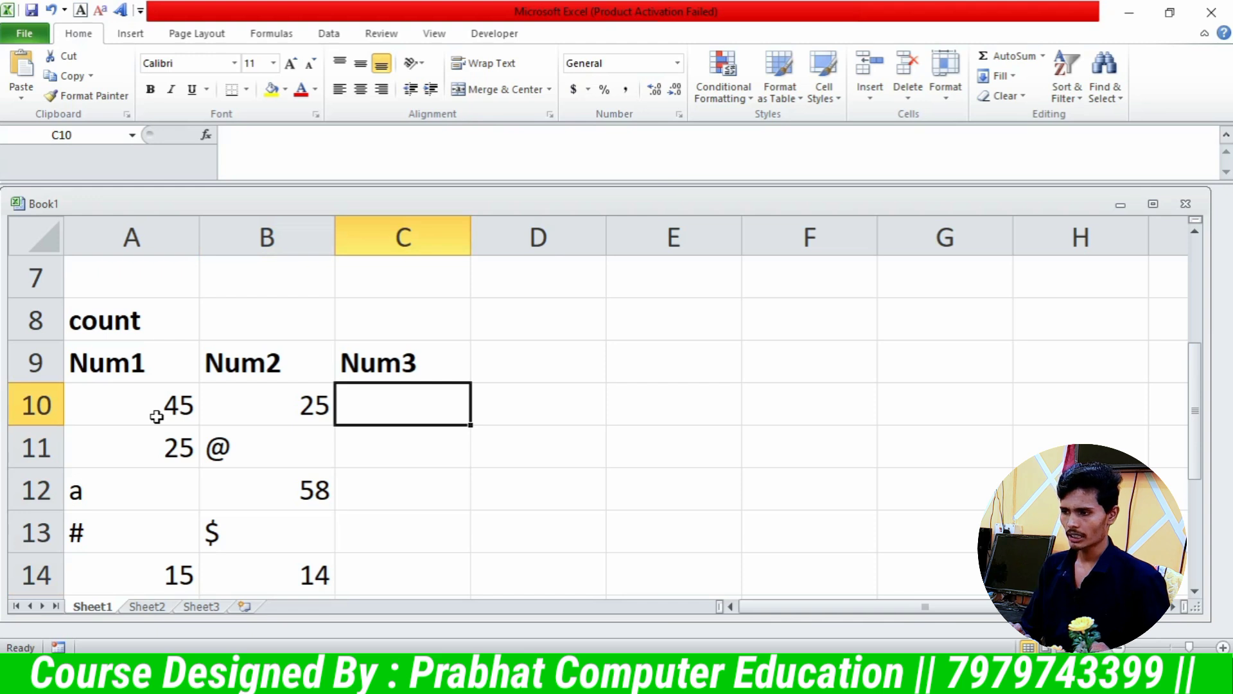
text(58)
key(Return)
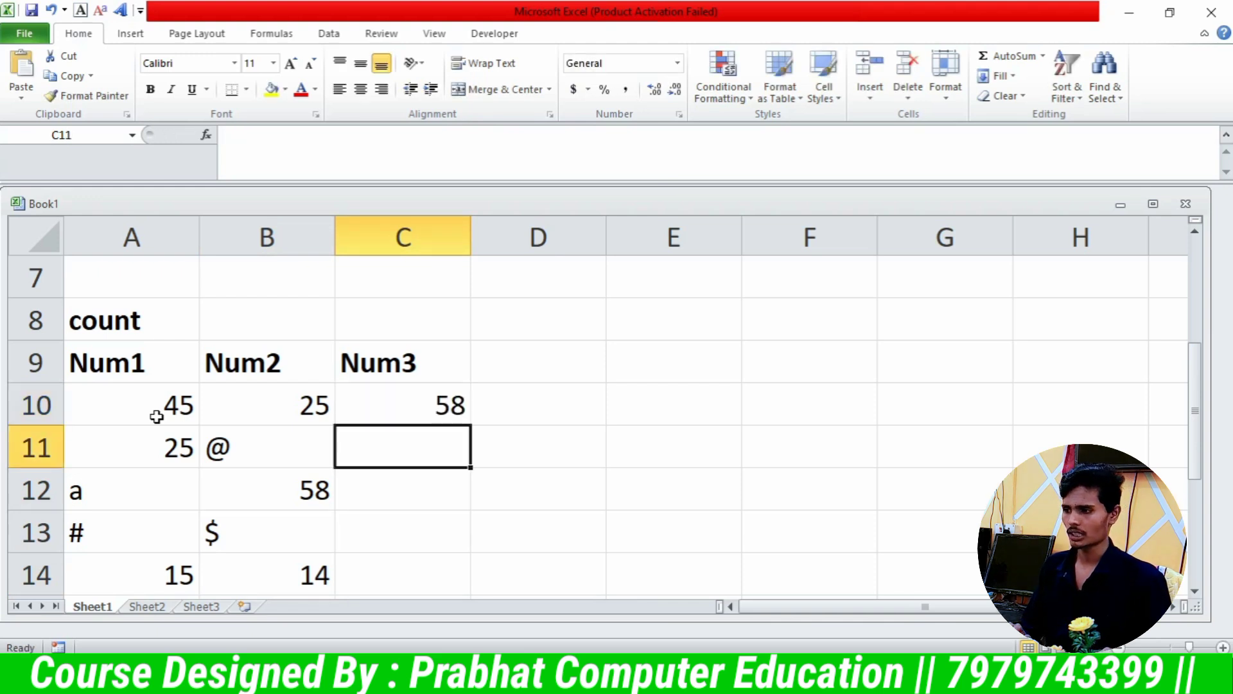
text($)
key(Return)
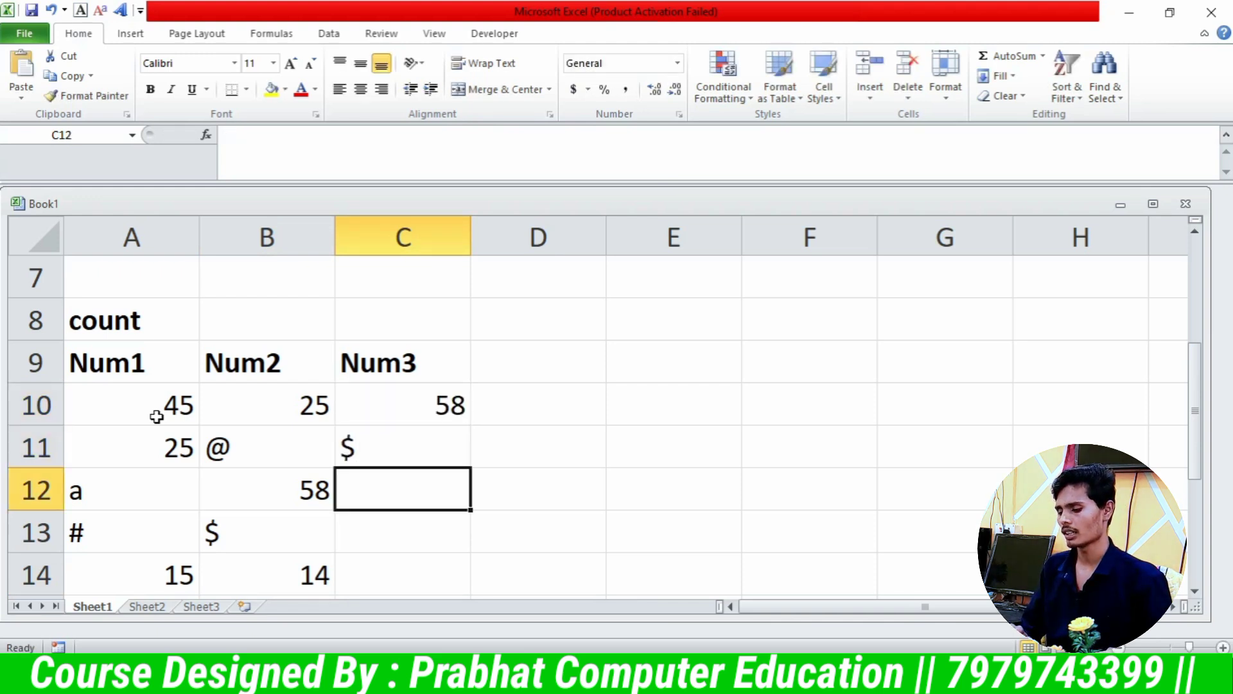
text($)
key(Return)
text(5)
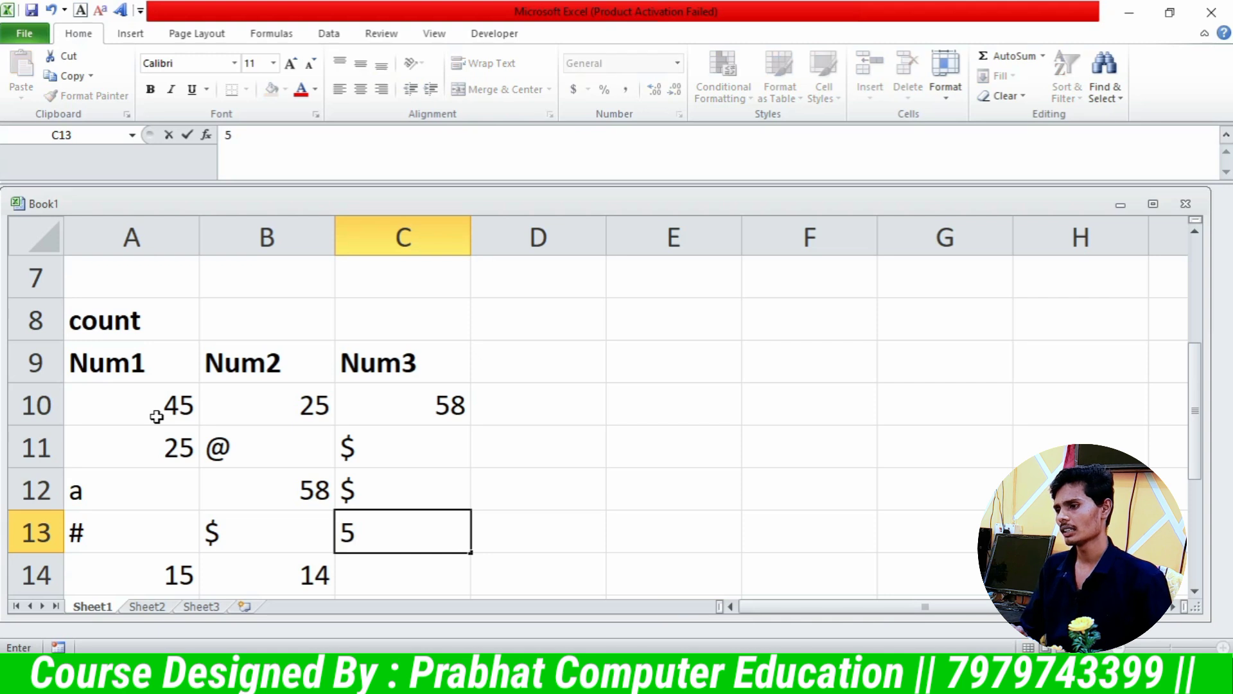
text(7)
key(Return)
text(j)
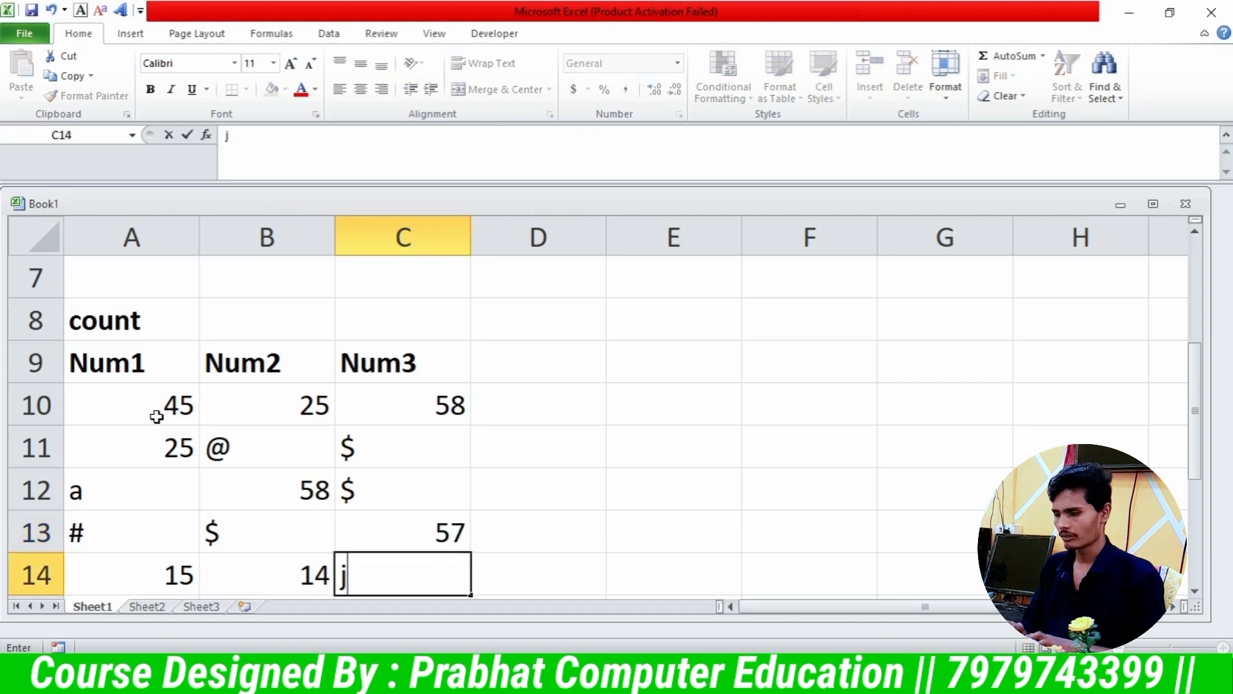
key(Return)
- Add a bold Result heading in cell D9, beside the Num3 heading
key(Up)
key(Up)
key(Up)
key(Up)
key(Up)
key(Up)
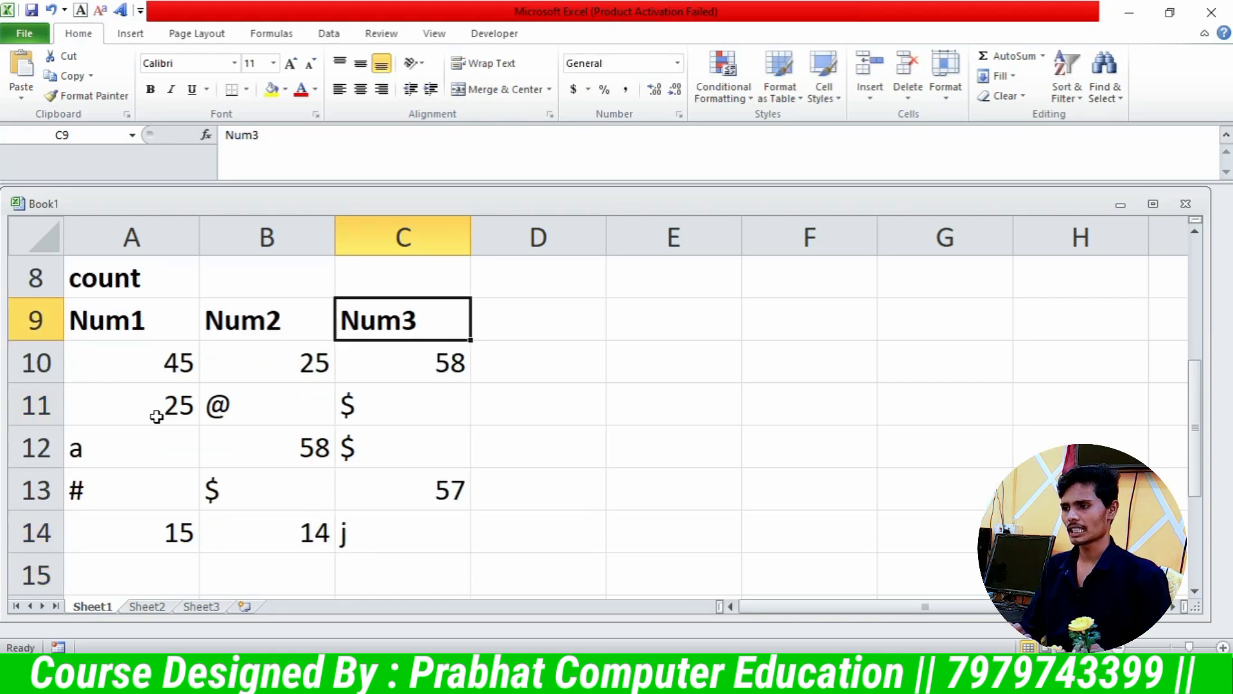
key(Right)
text(Result)
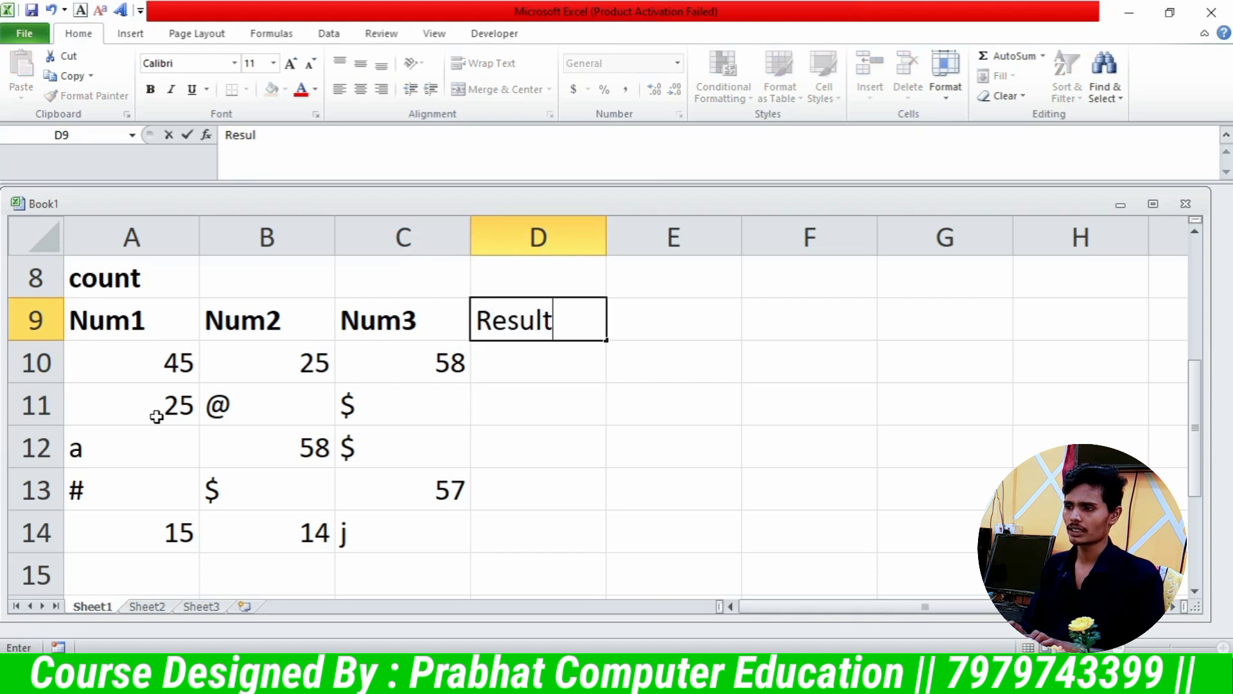
key(Return)
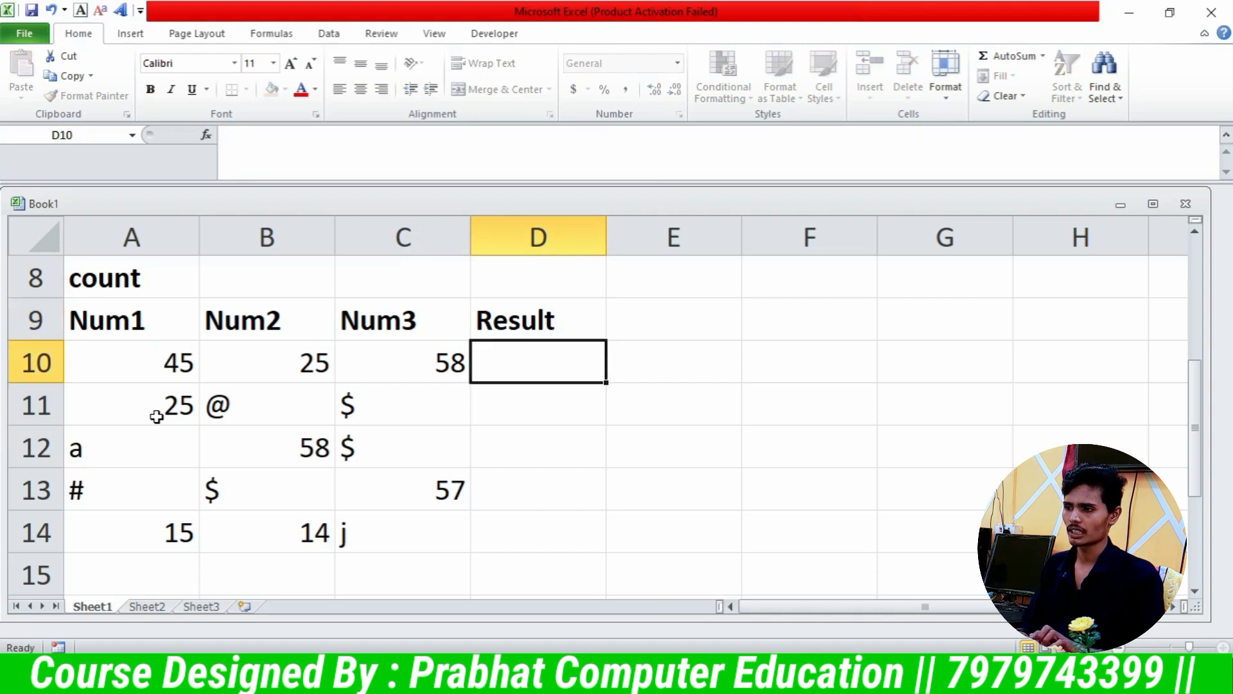
key(Up)
key(ctrl+b)
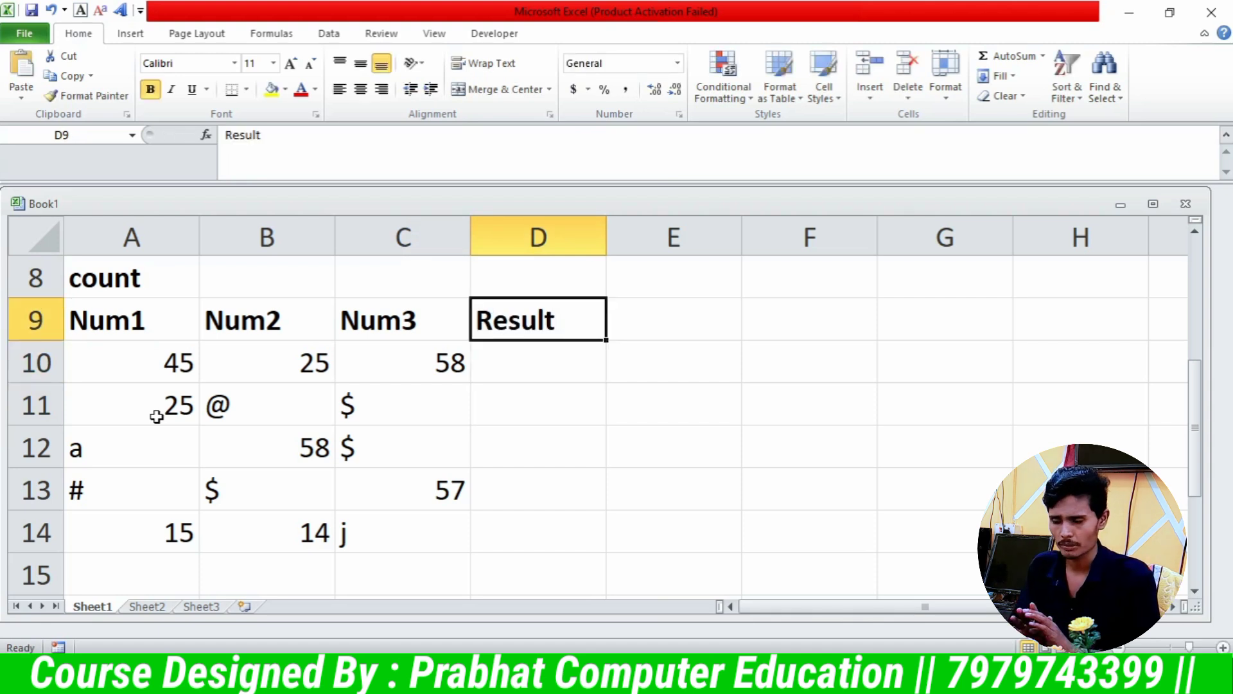
- Examine the Num1, Num2 and Num3 entries in row 10 to see which cells hold numbers
click(524, 367)
drag(175, 363, 394, 358)
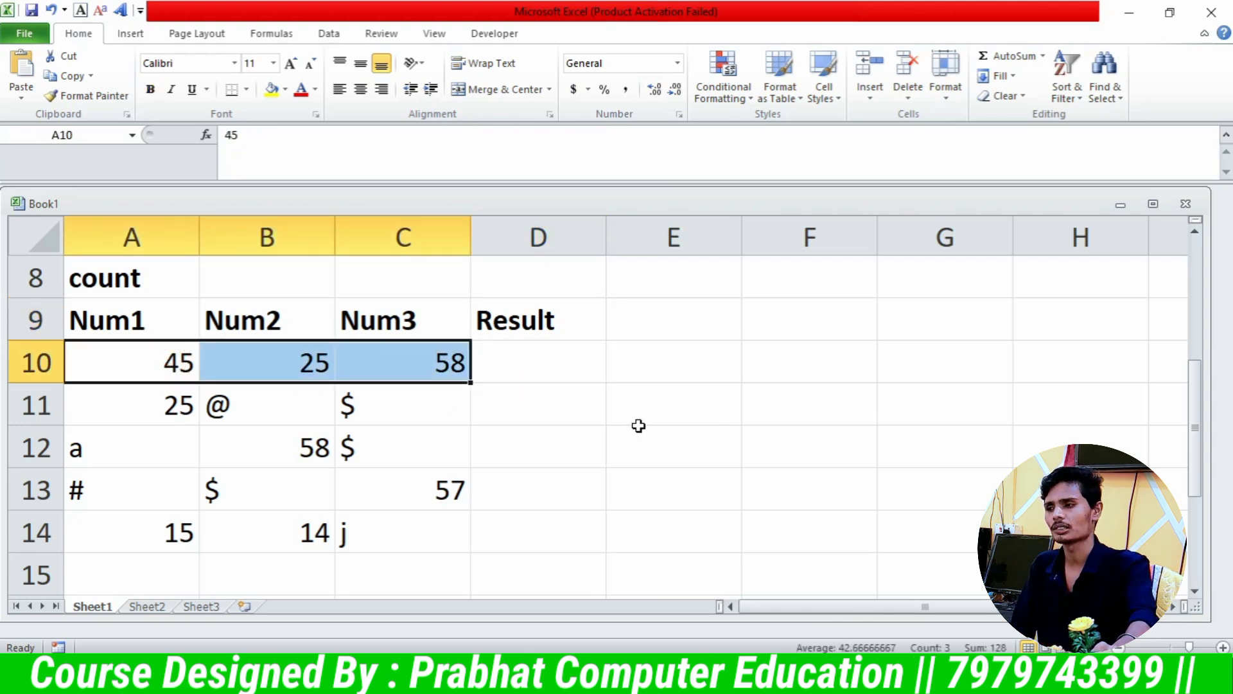
click(141, 365)
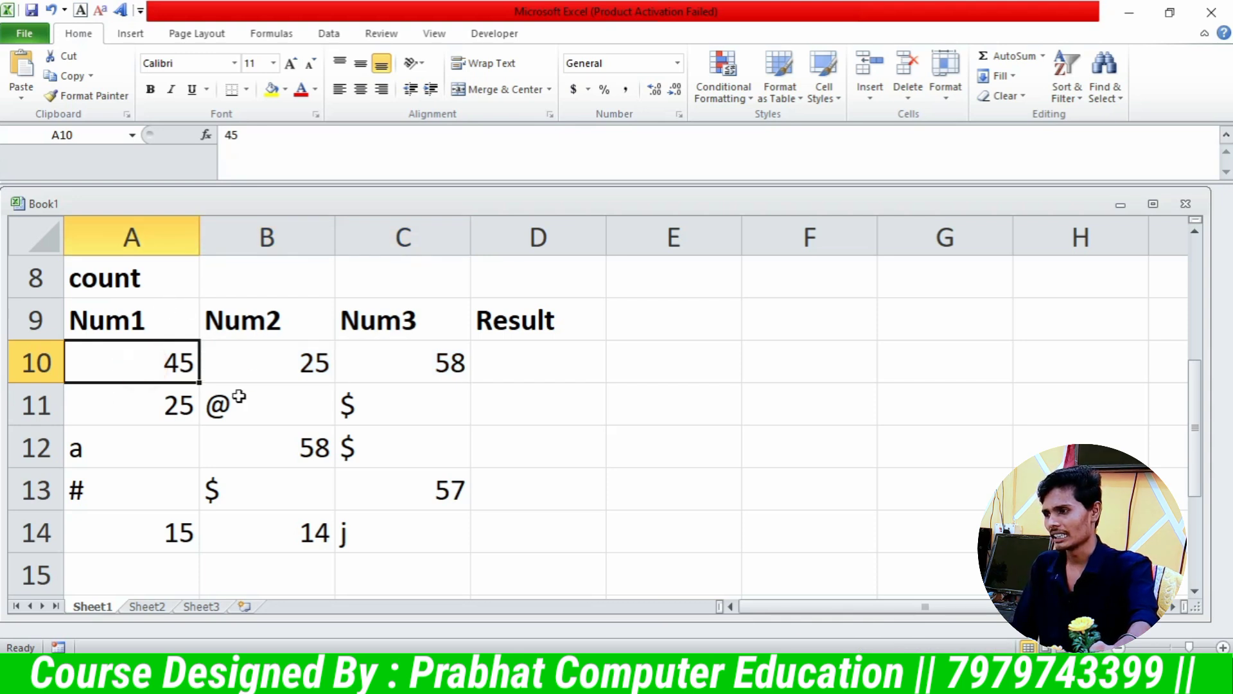
click(301, 360)
click(410, 365)
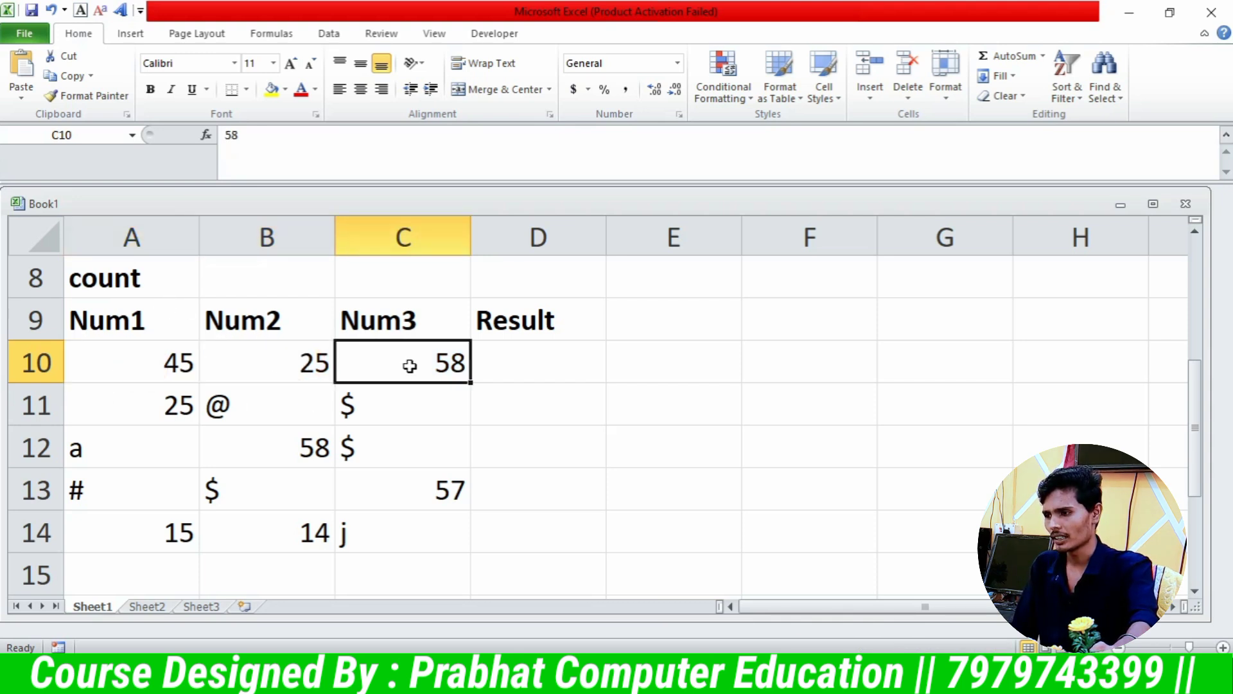
click(156, 358)
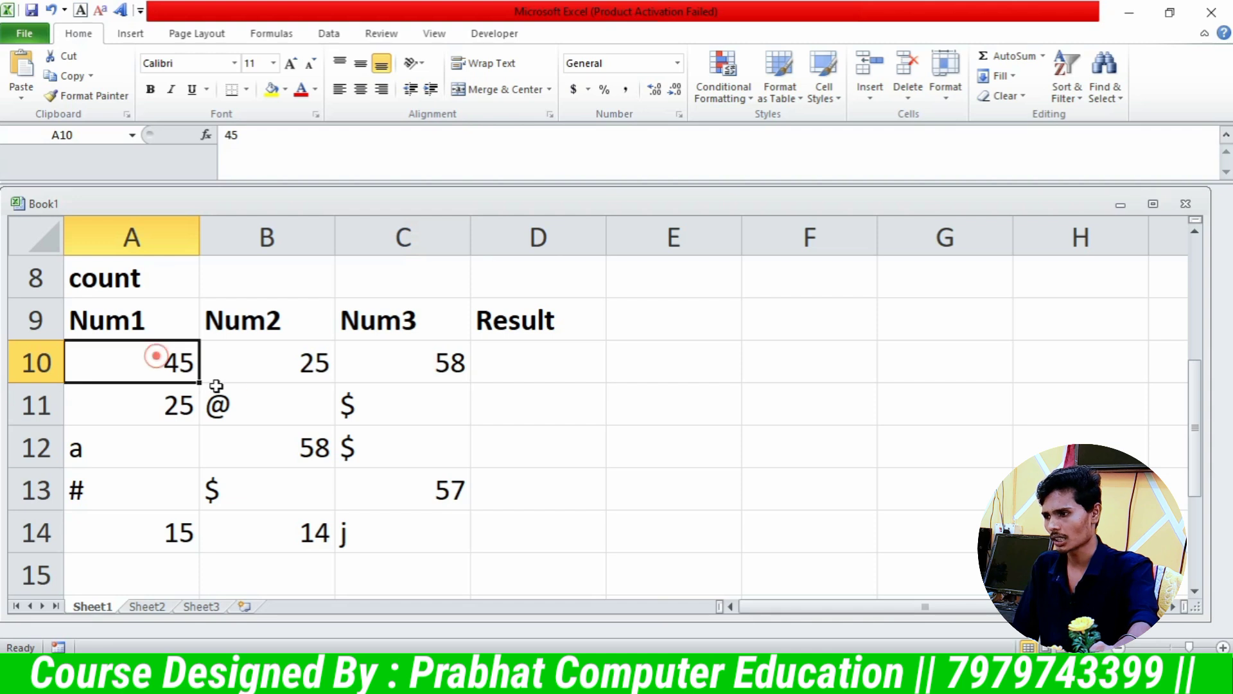
click(275, 363)
click(410, 364)
- Enter =count(A10:C10) in cell D10 to count the numeric entries of that row
click(538, 361)
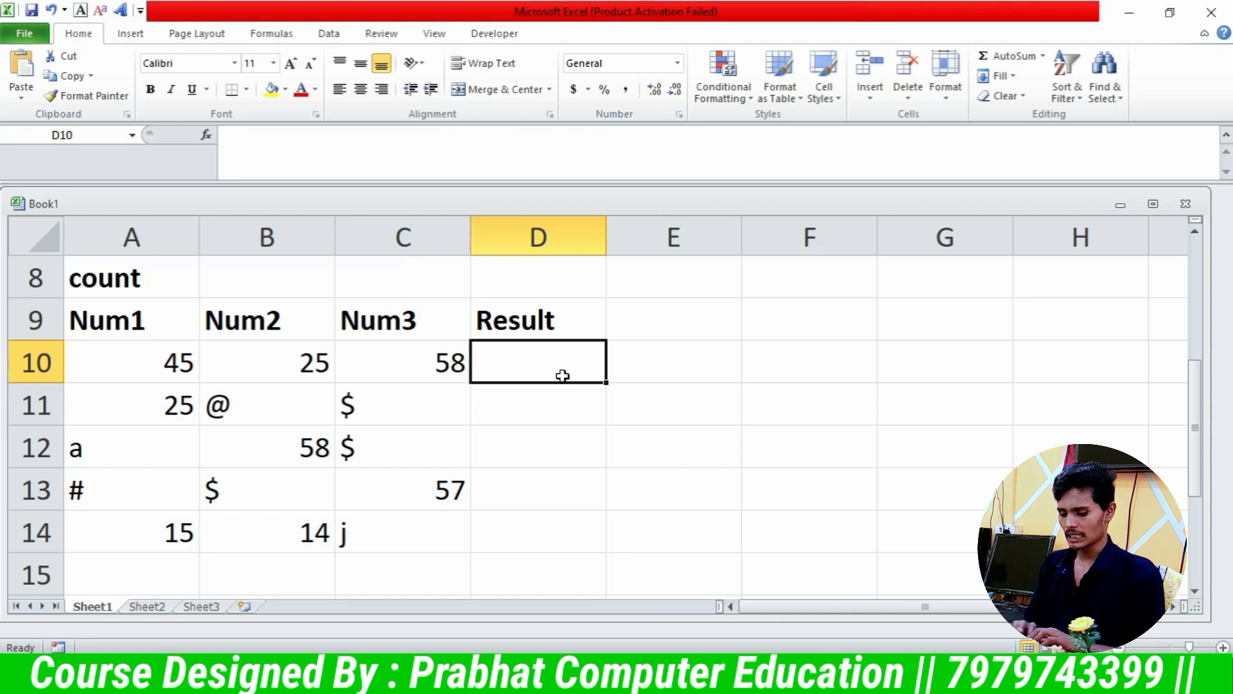
text(=)
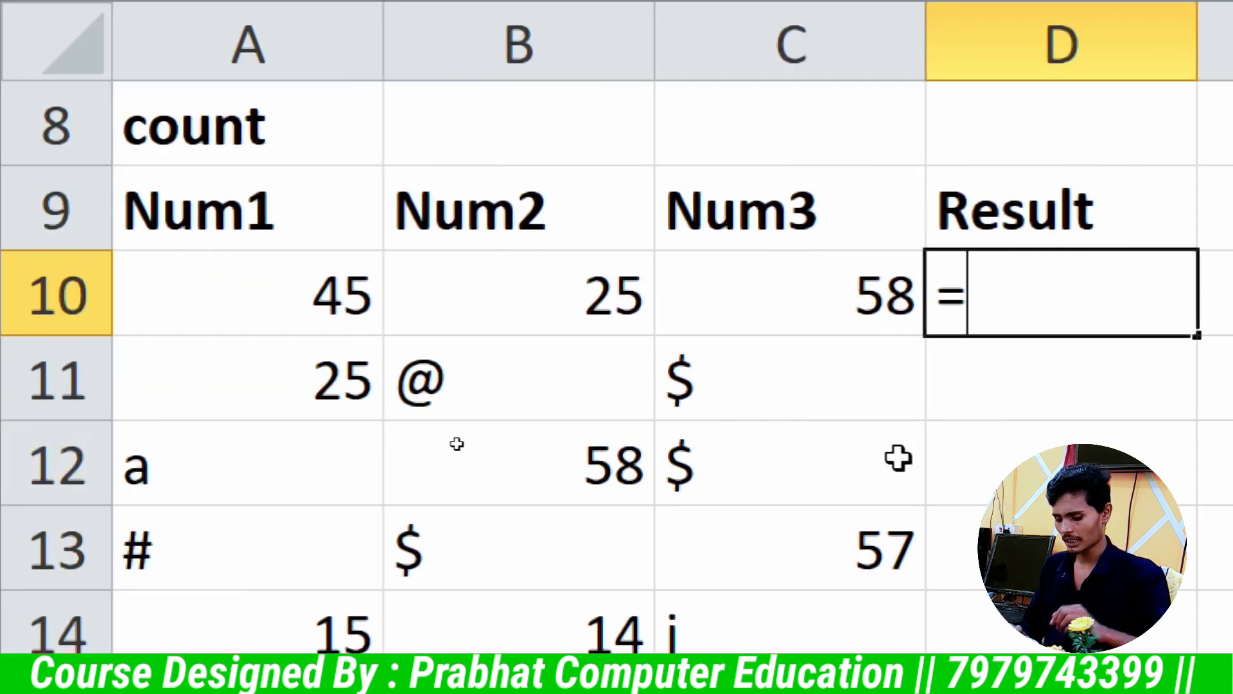
text(count)
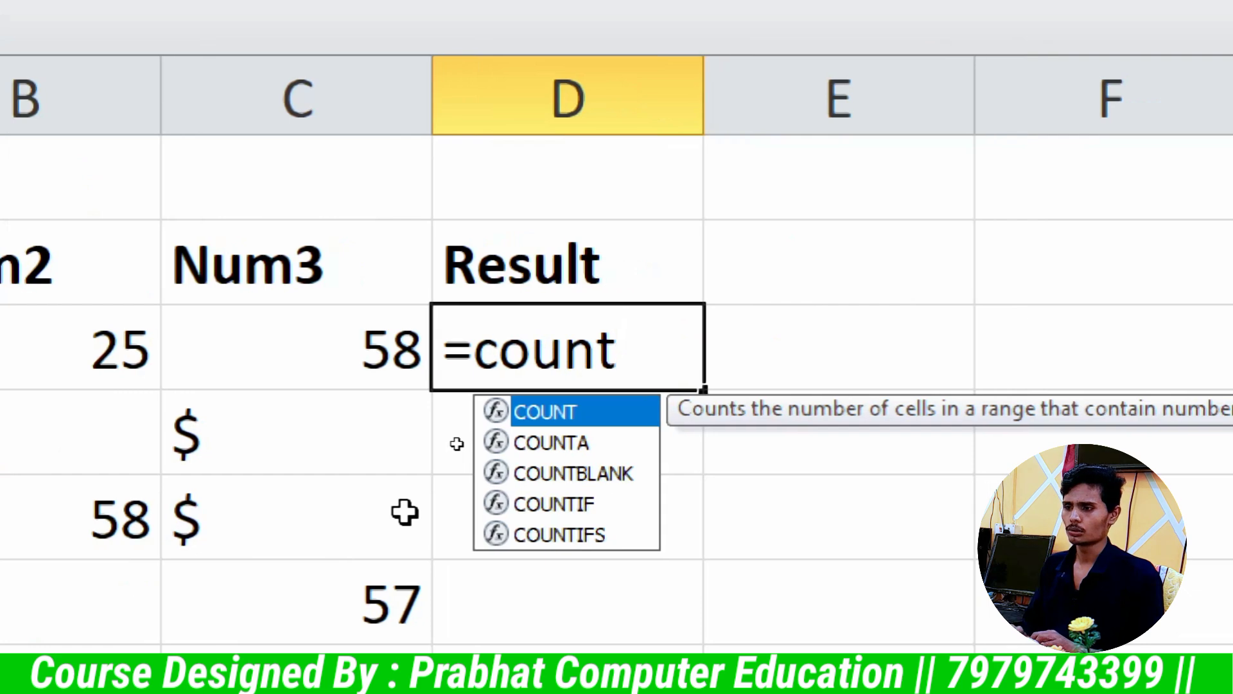
text(()
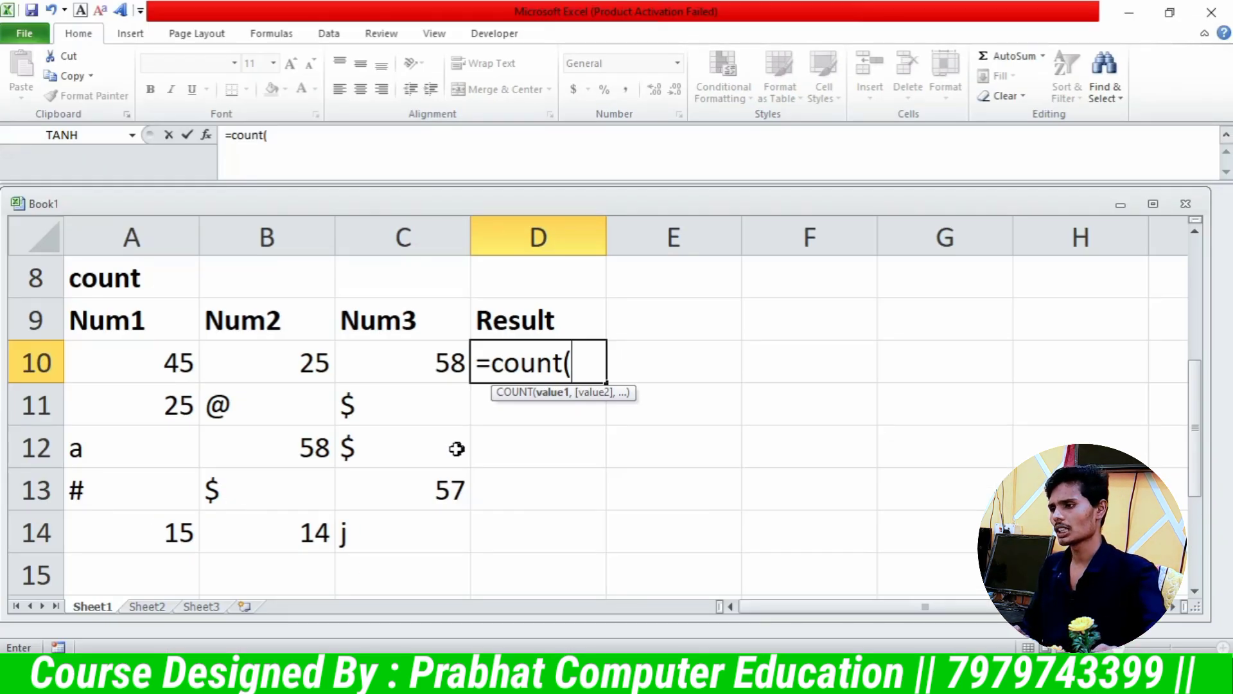
drag(157, 360, 398, 352)
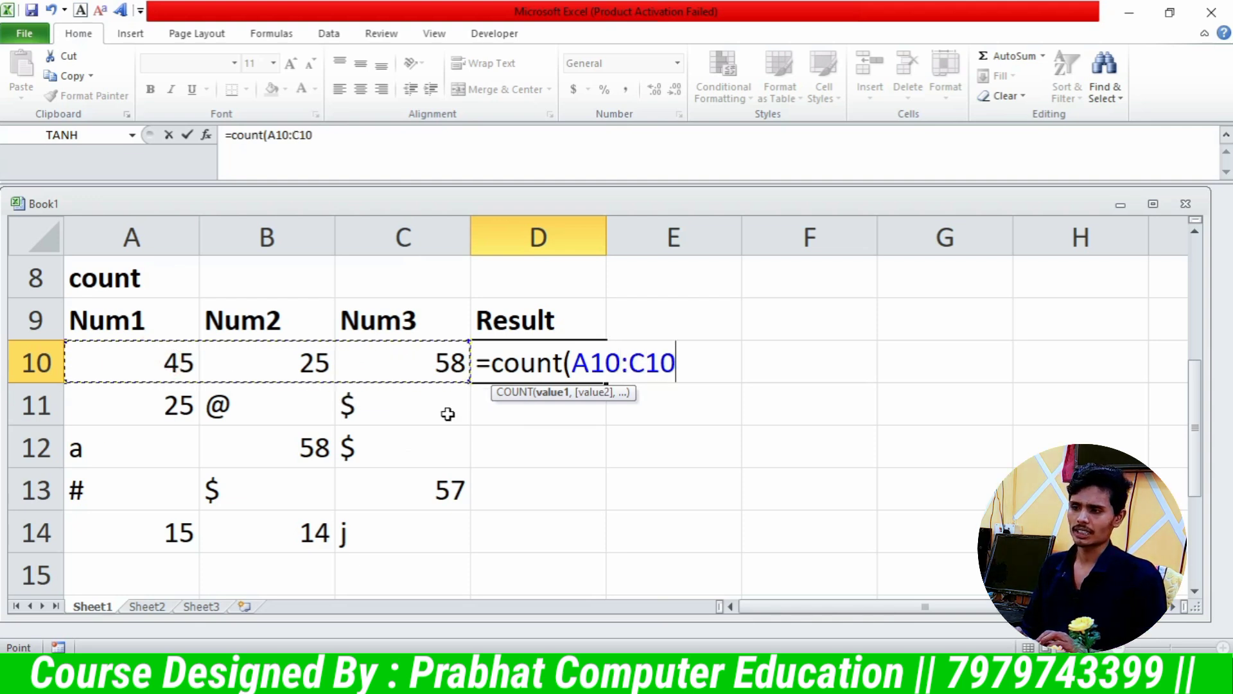
text())
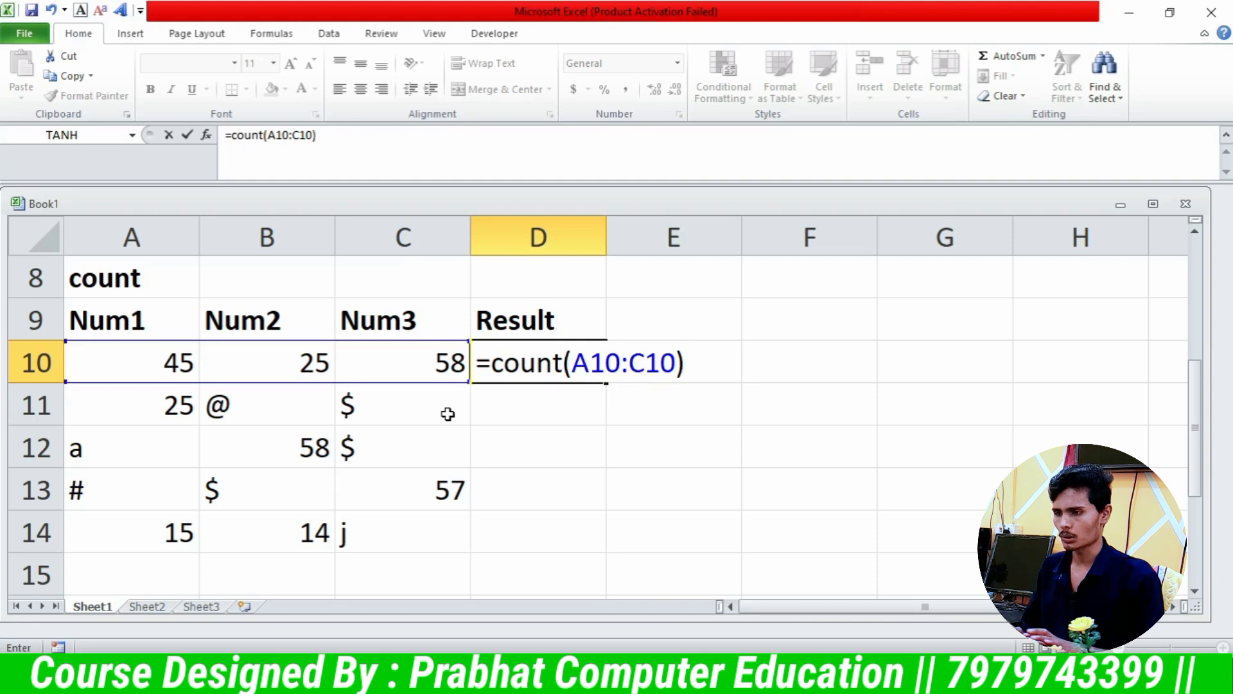
key(Return)
key(Up)
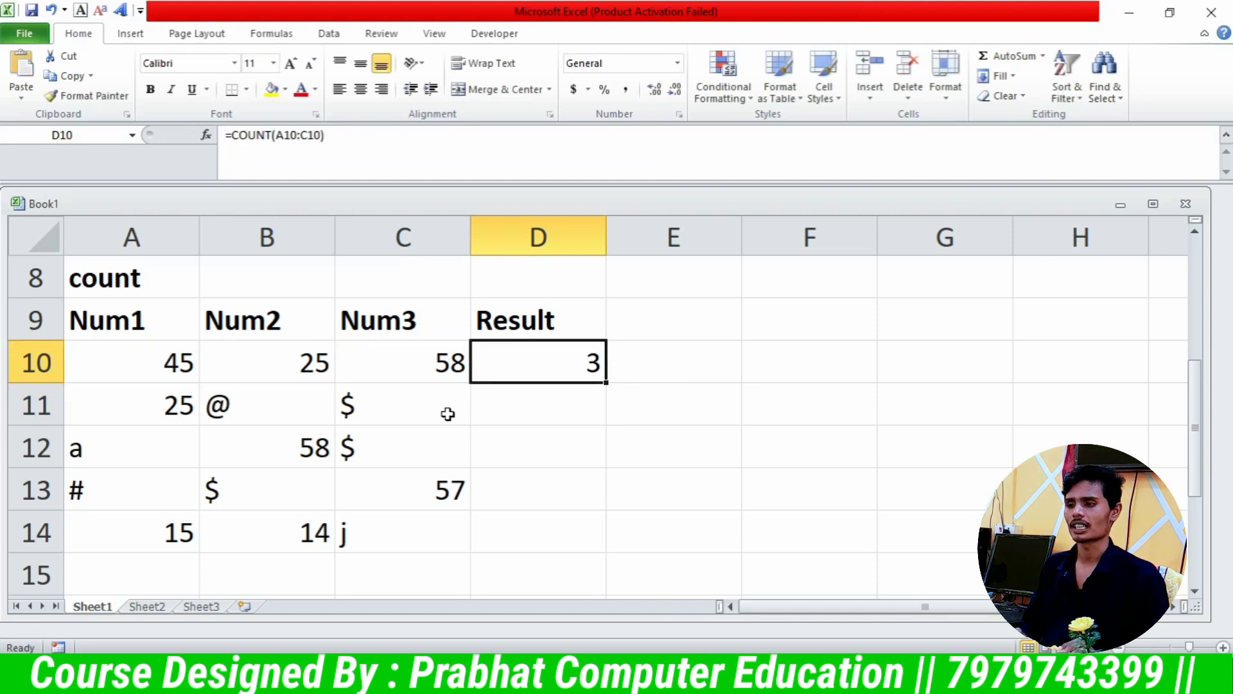
- Examine the row 11 entries in A11 to C11, separating the number from the symbols
key(Down)
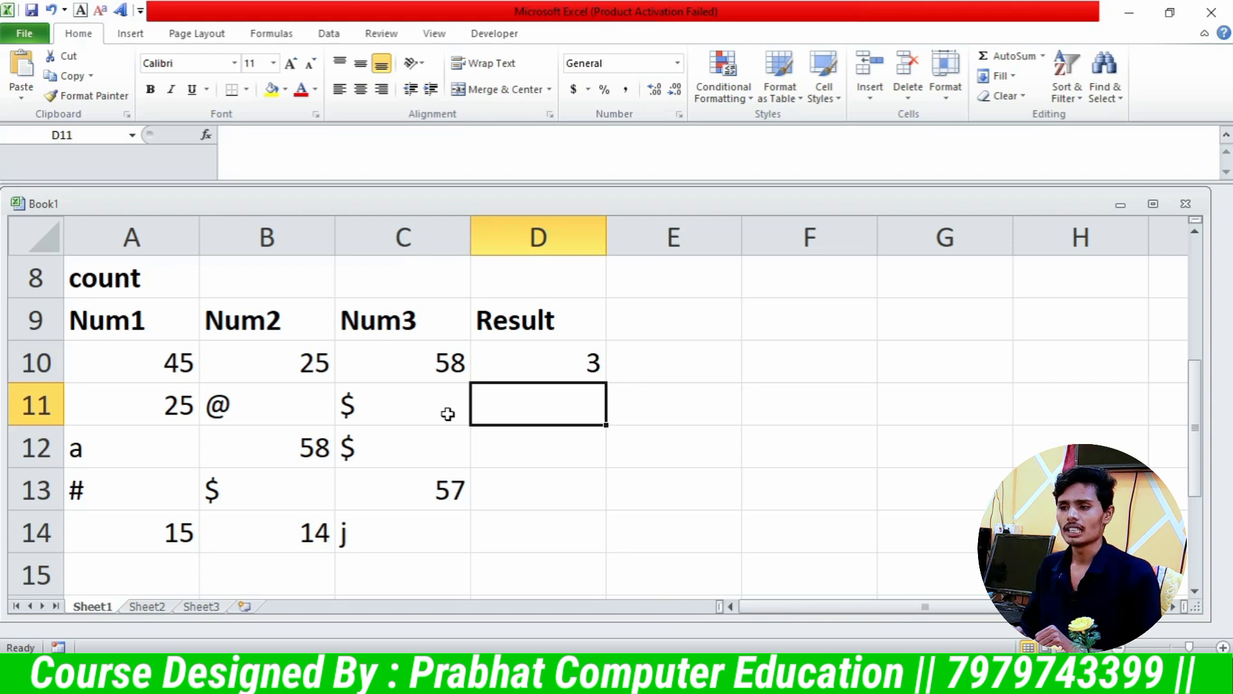
scroll(447, 414, up, 1)
scroll(374, 454, down, 1)
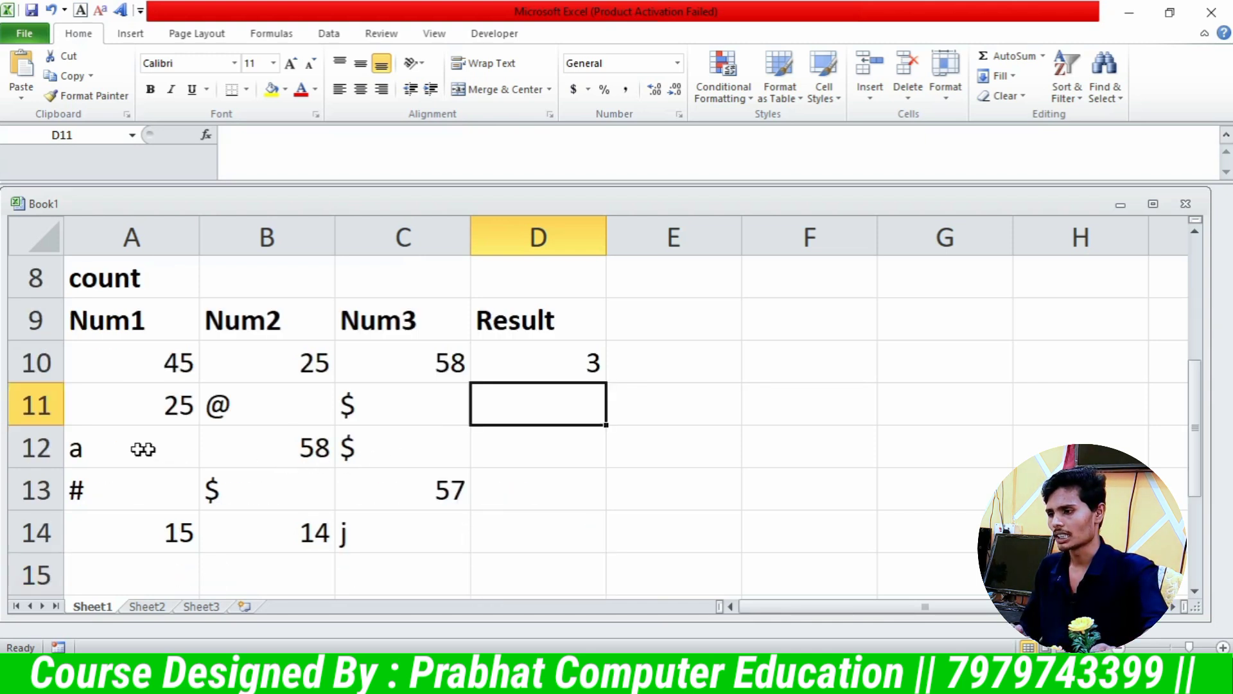
click(146, 418)
drag(145, 418, 368, 410)
drag(289, 405, 408, 402)
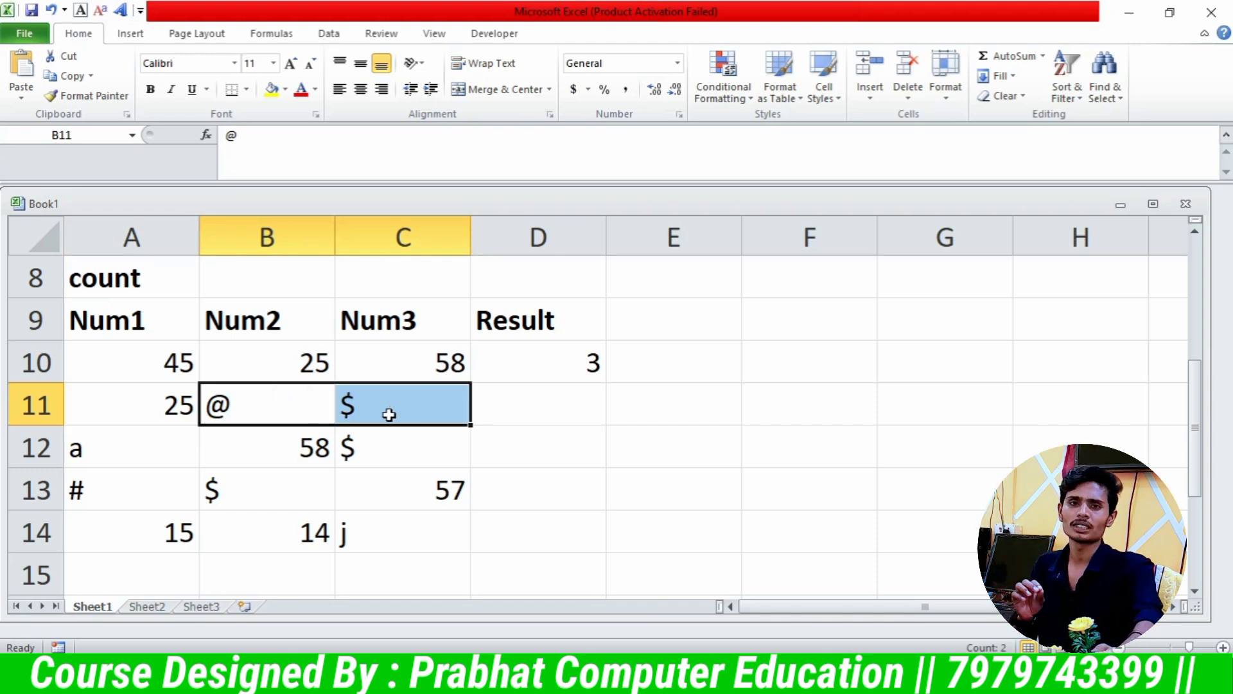
drag(216, 403, 399, 403)
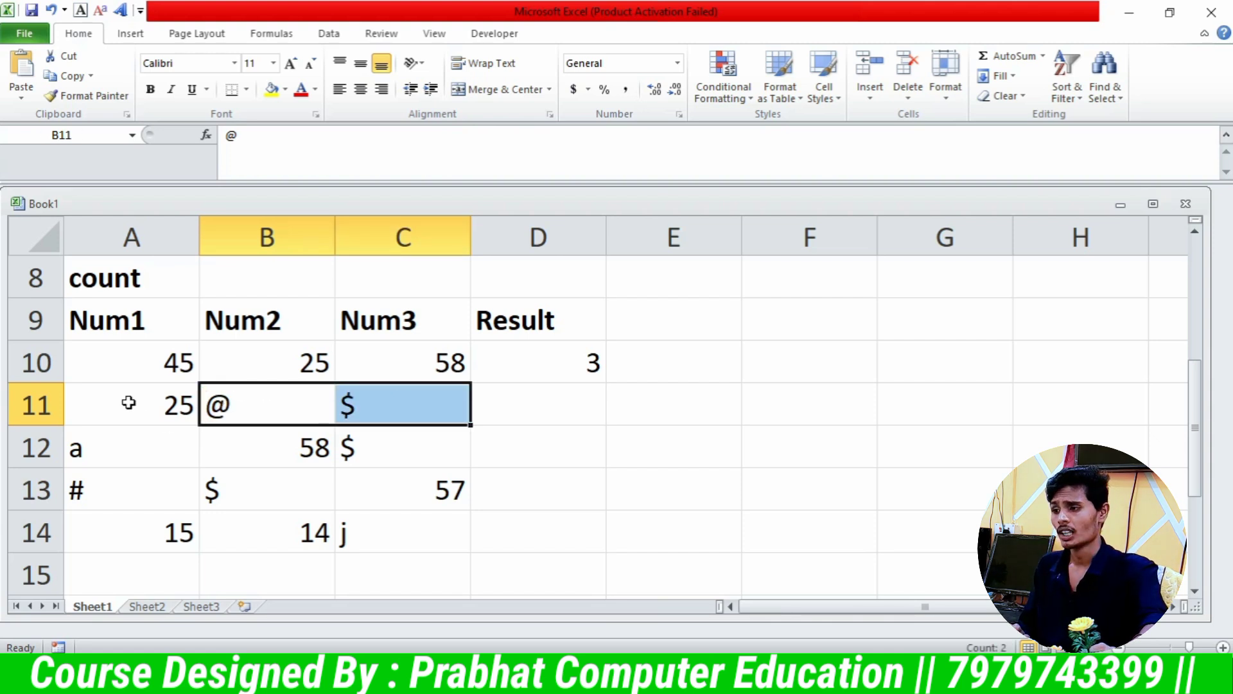
drag(124, 399, 419, 399)
- Enter =count(A11:C11) in cell D11 under the Result heading
click(511, 422)
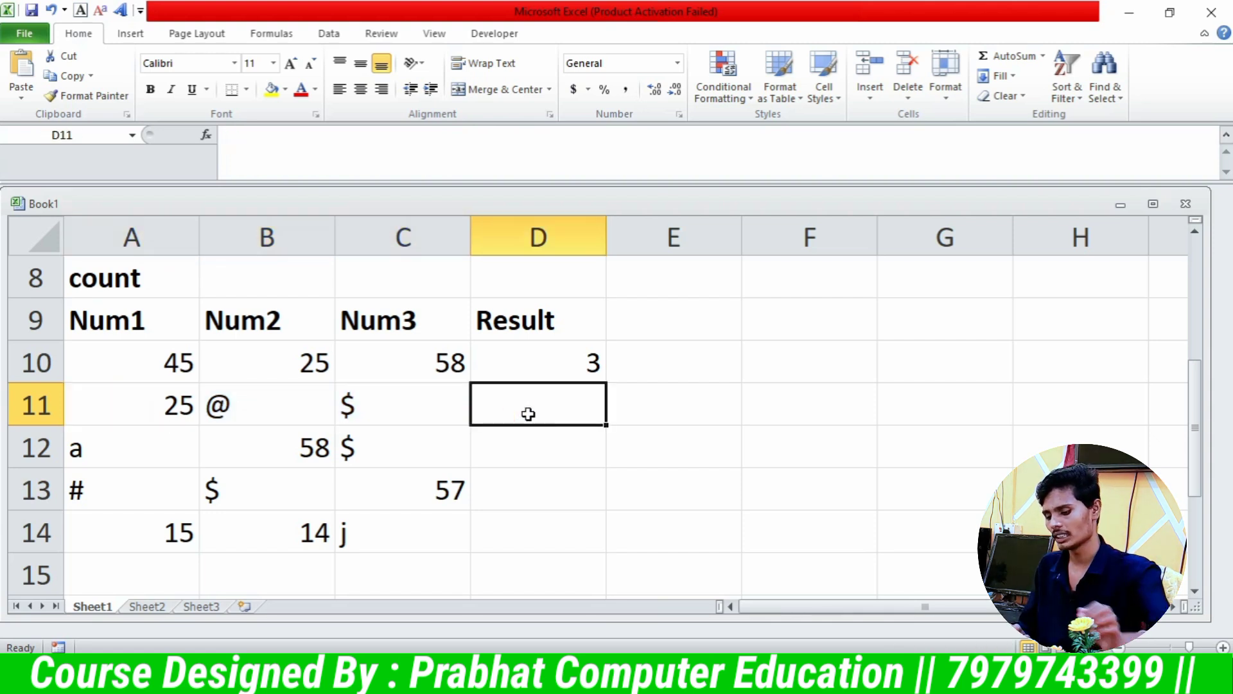
text(=)
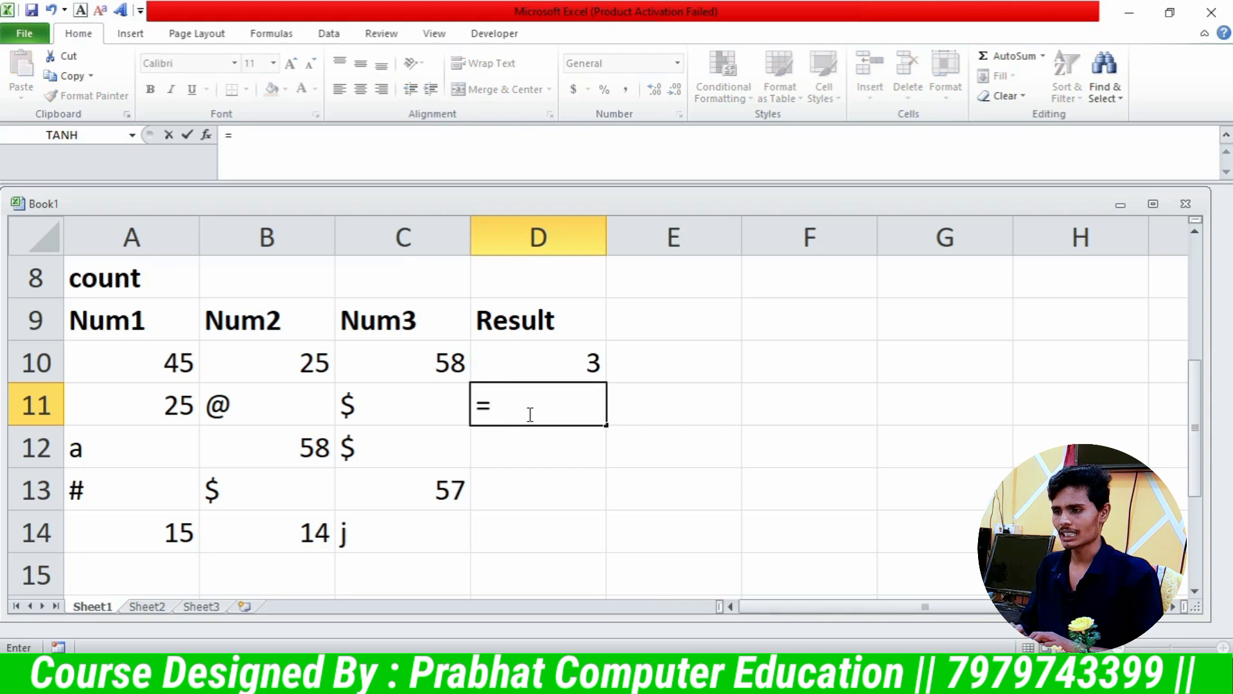
text(count()
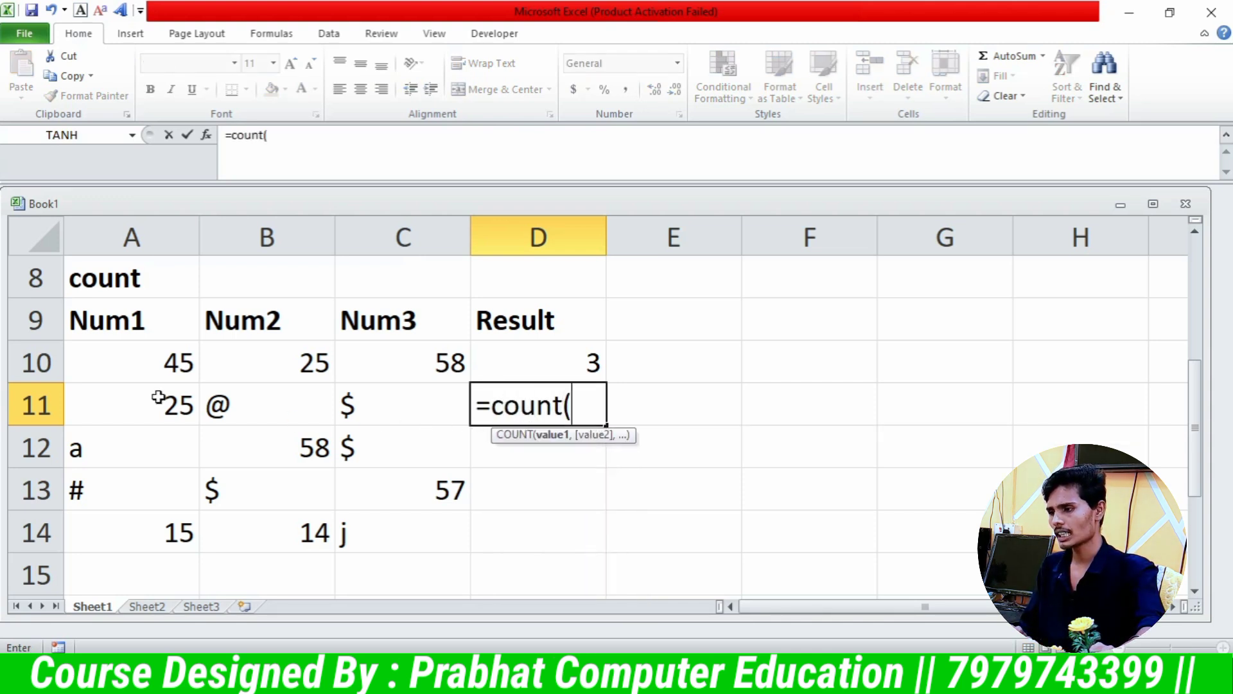
drag(164, 398, 358, 405)
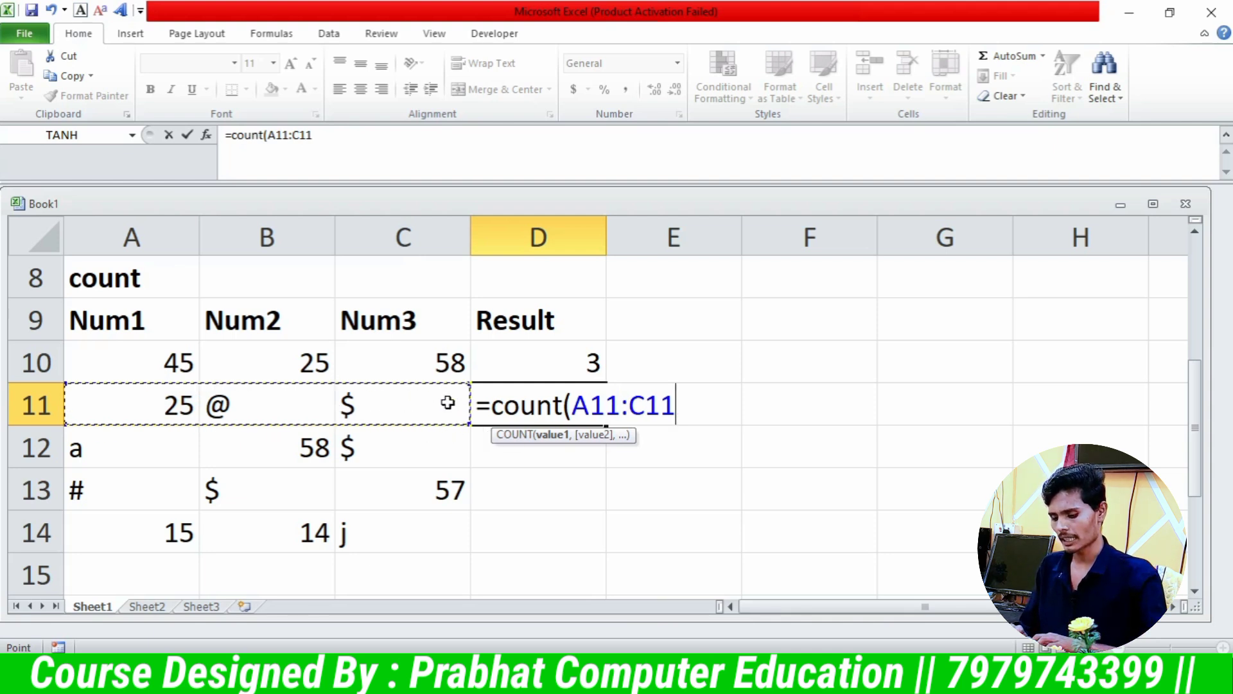
text())
key(Return)
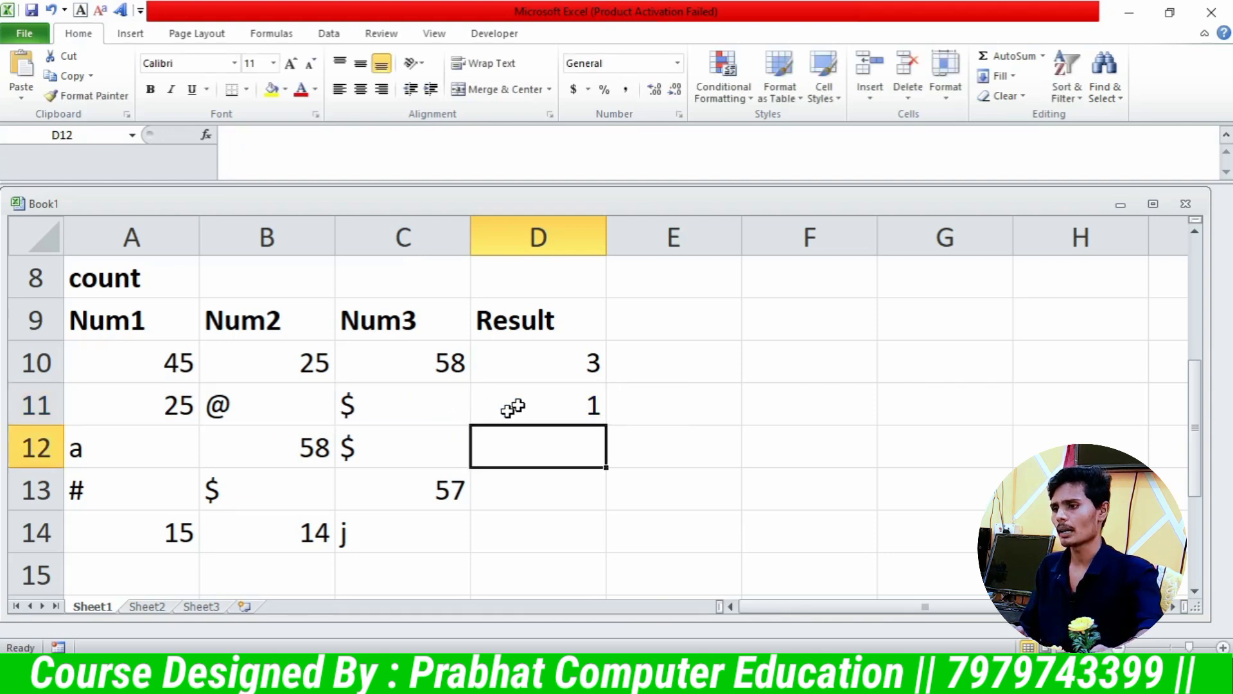
- Fill the count formula from D11 down through cell D14
click(610, 393)
click(570, 398)
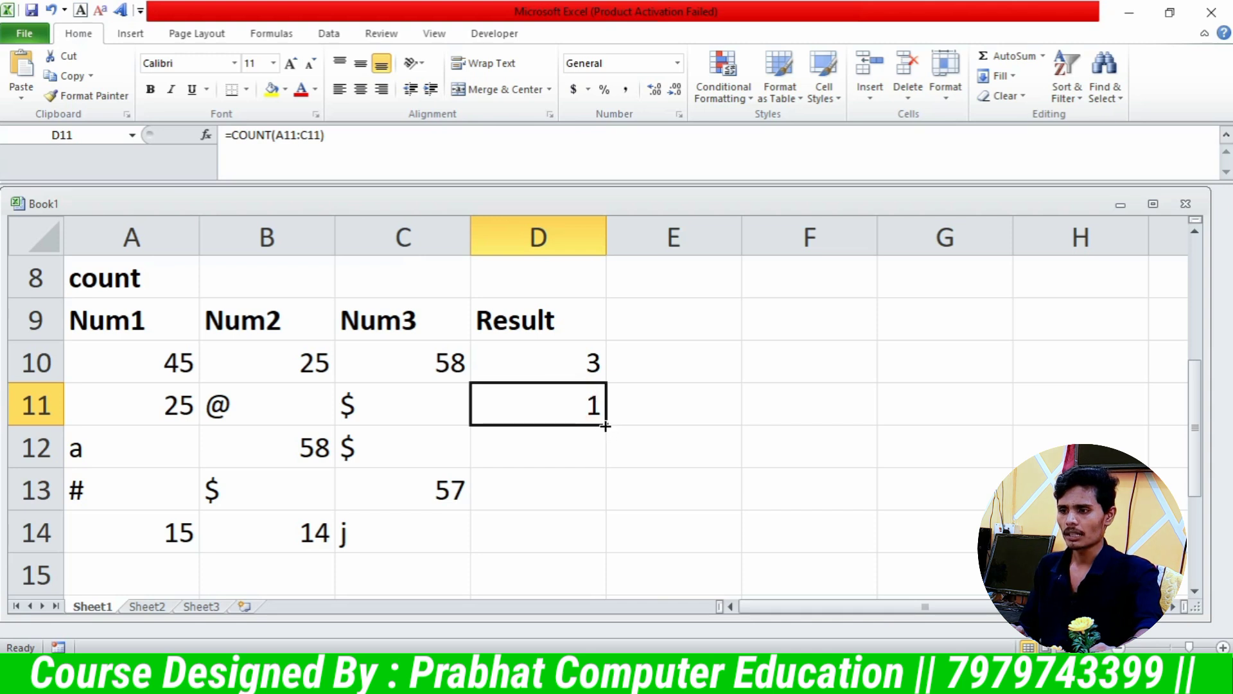
drag(611, 428, 608, 544)
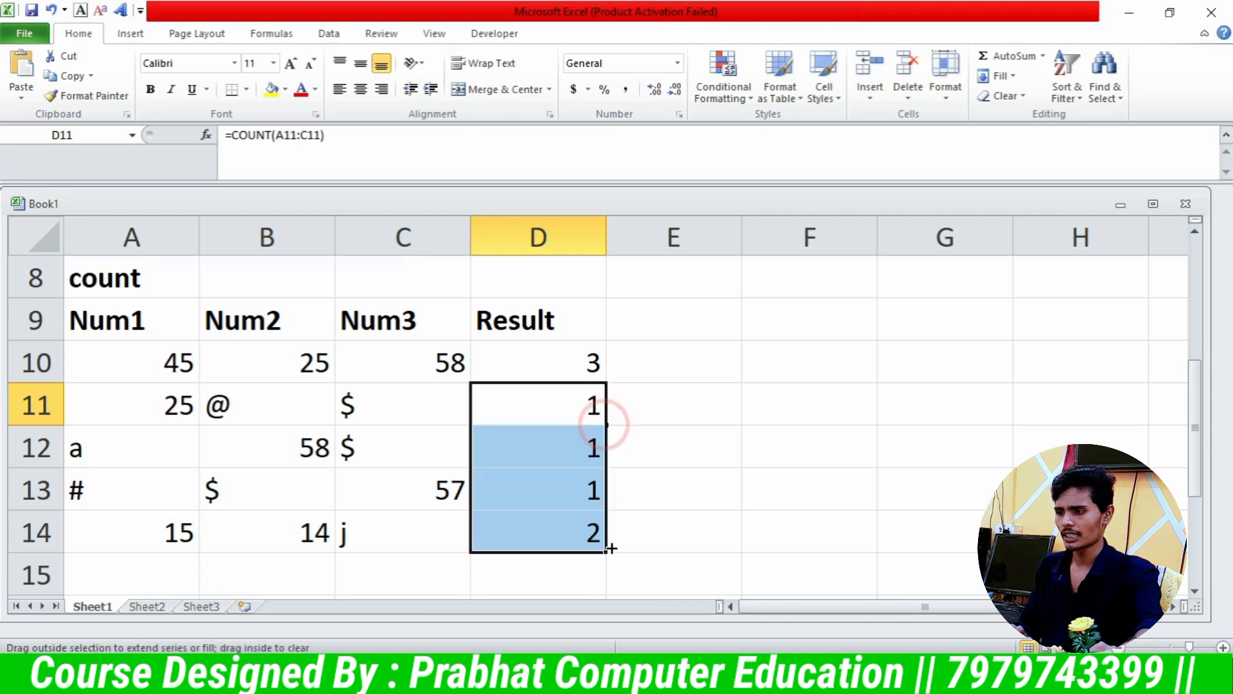
- Compare the count results in D12 to D14 with the numeric cells in their rows
click(559, 437)
click(264, 444)
click(507, 490)
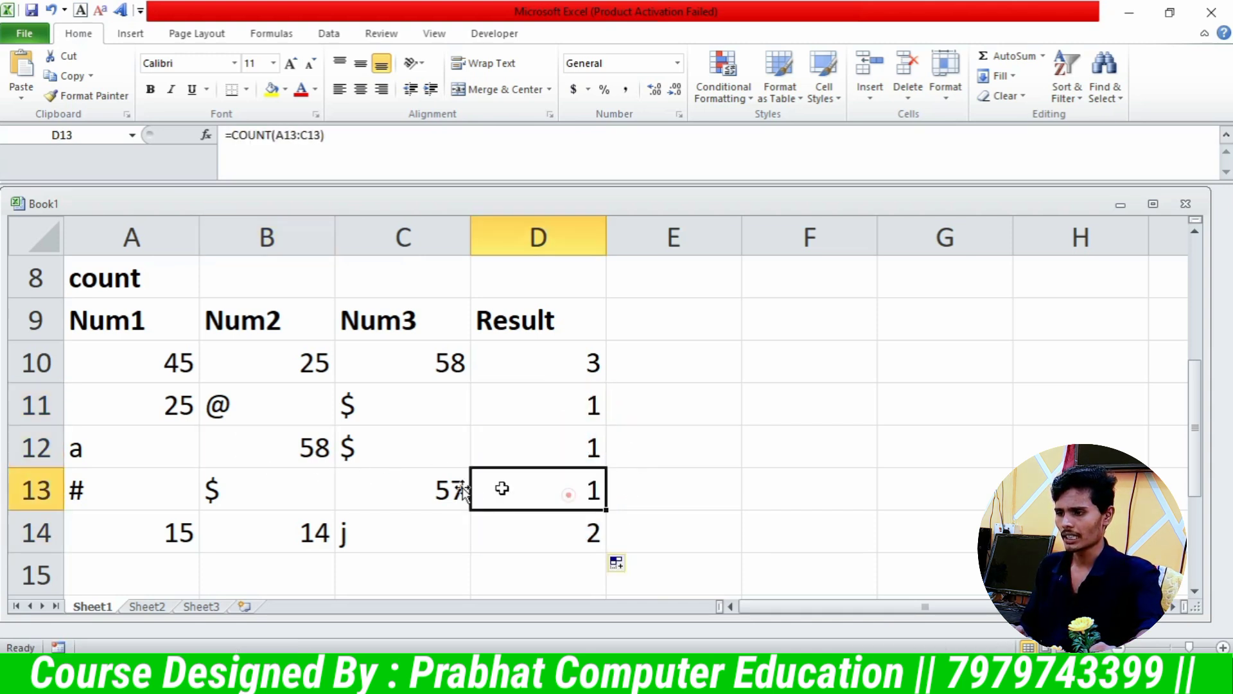
click(433, 485)
click(562, 531)
drag(123, 529, 264, 528)
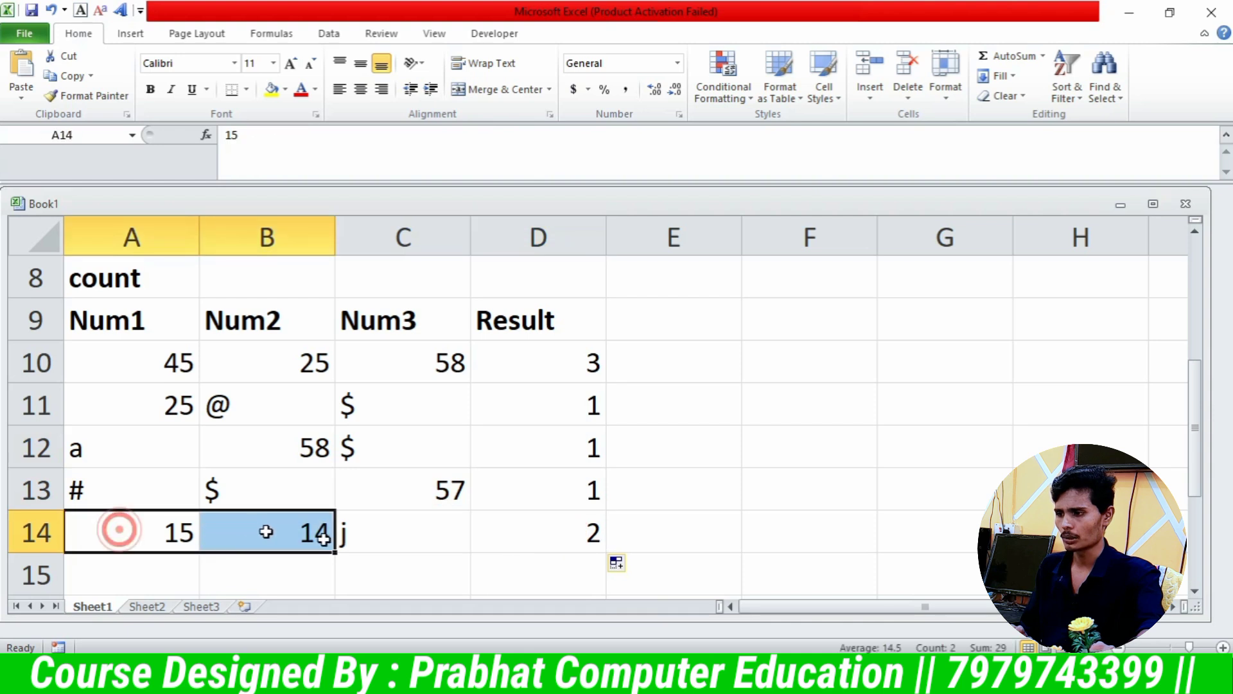
click(533, 537)
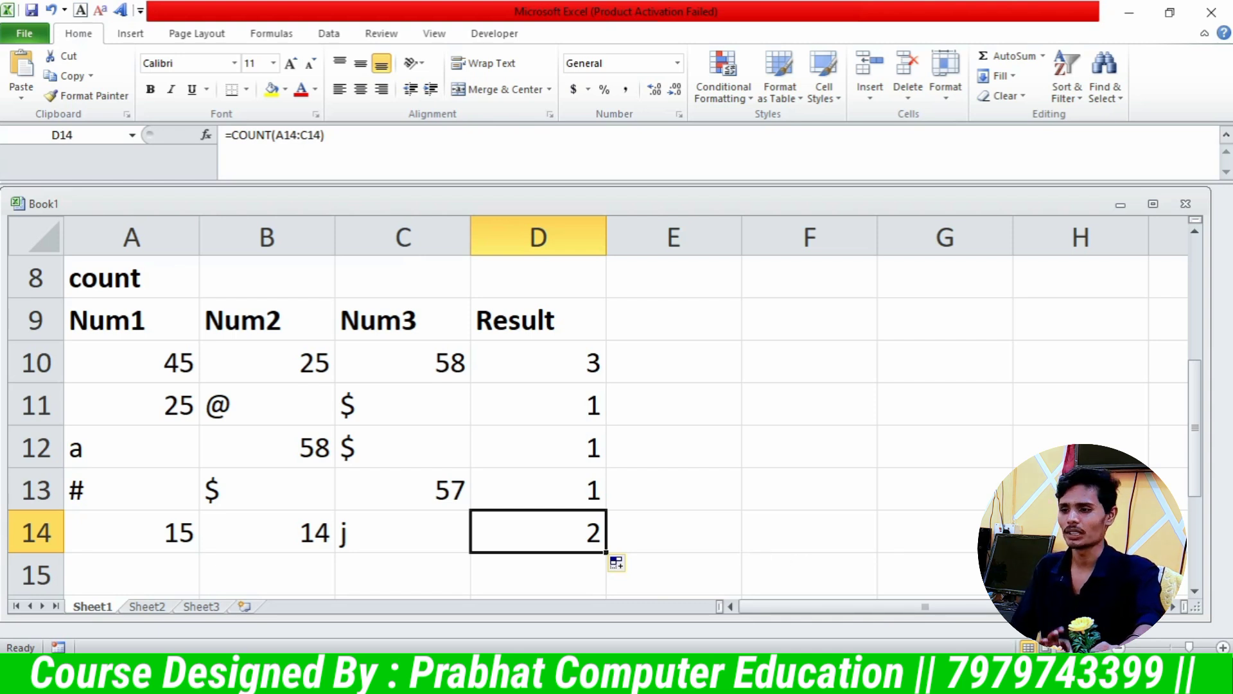
- Review the function list in column A for the function after count, and return to the count table
click(908, 463)
scroll(316, 379, up, 3)
click(146, 297)
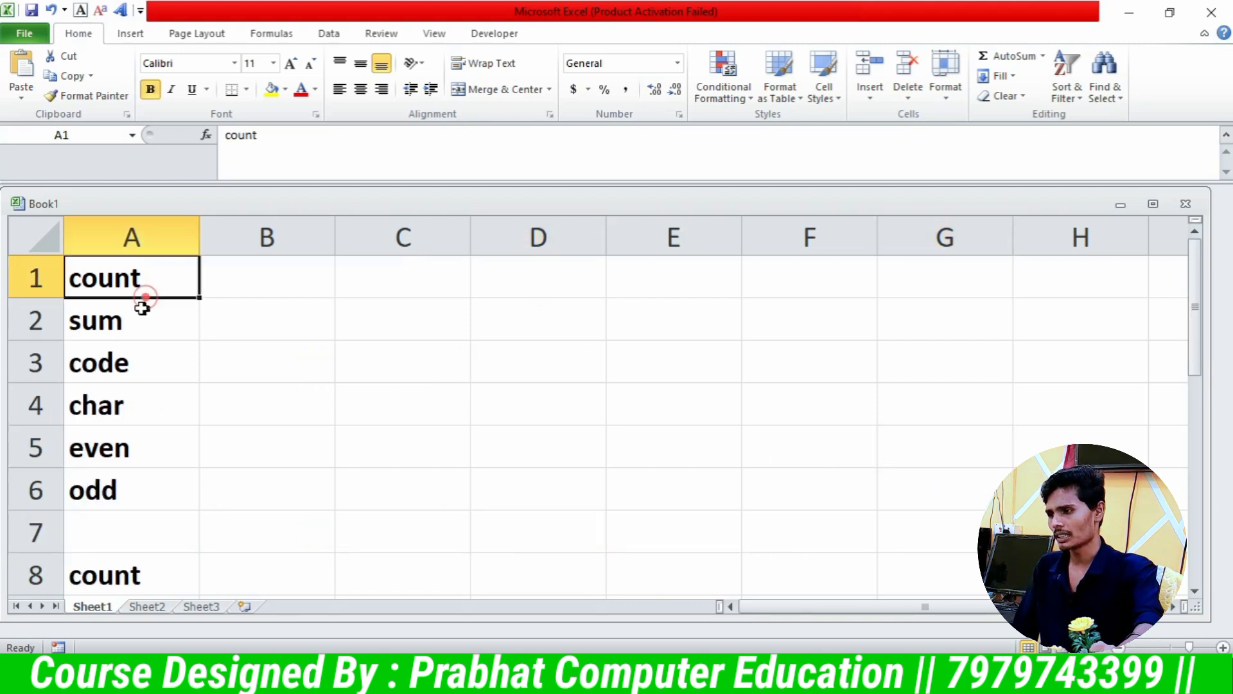
click(134, 315)
scroll(776, 568, down, 3)
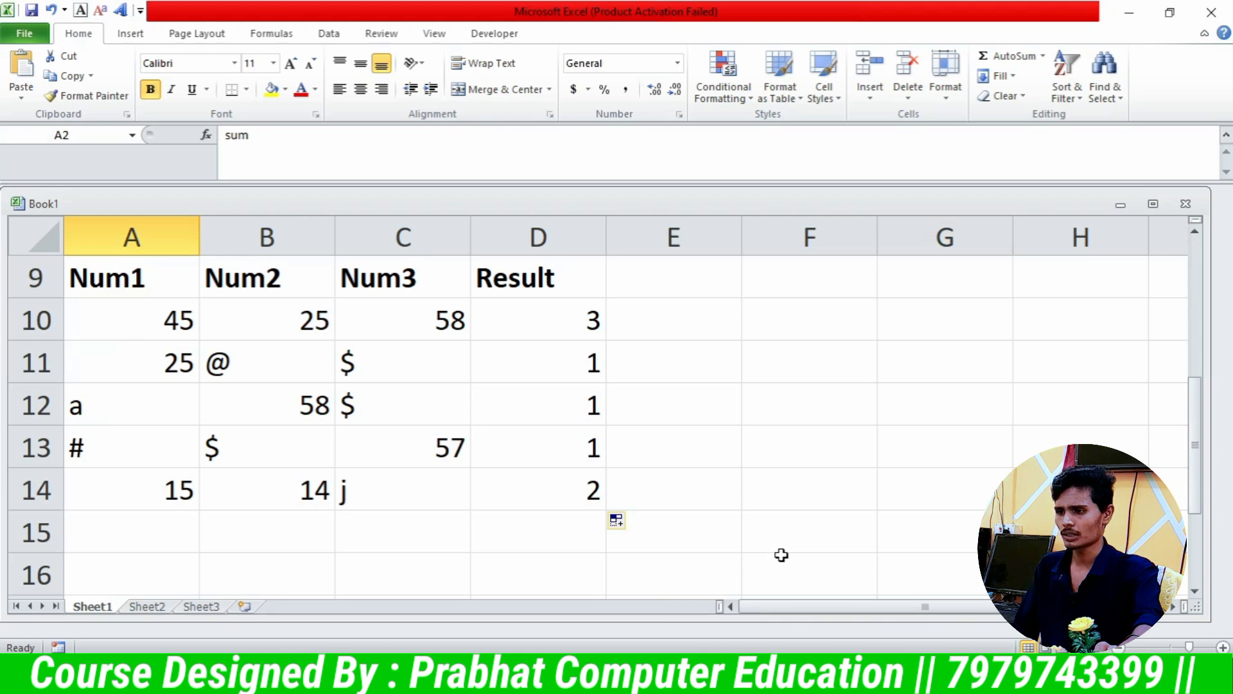
scroll(781, 554, up, 2)
key(Down)
key(Down)
key(Down)
key(Down)
key(Down)
key(Down)
key(Down)
key(Down)
key(Down)
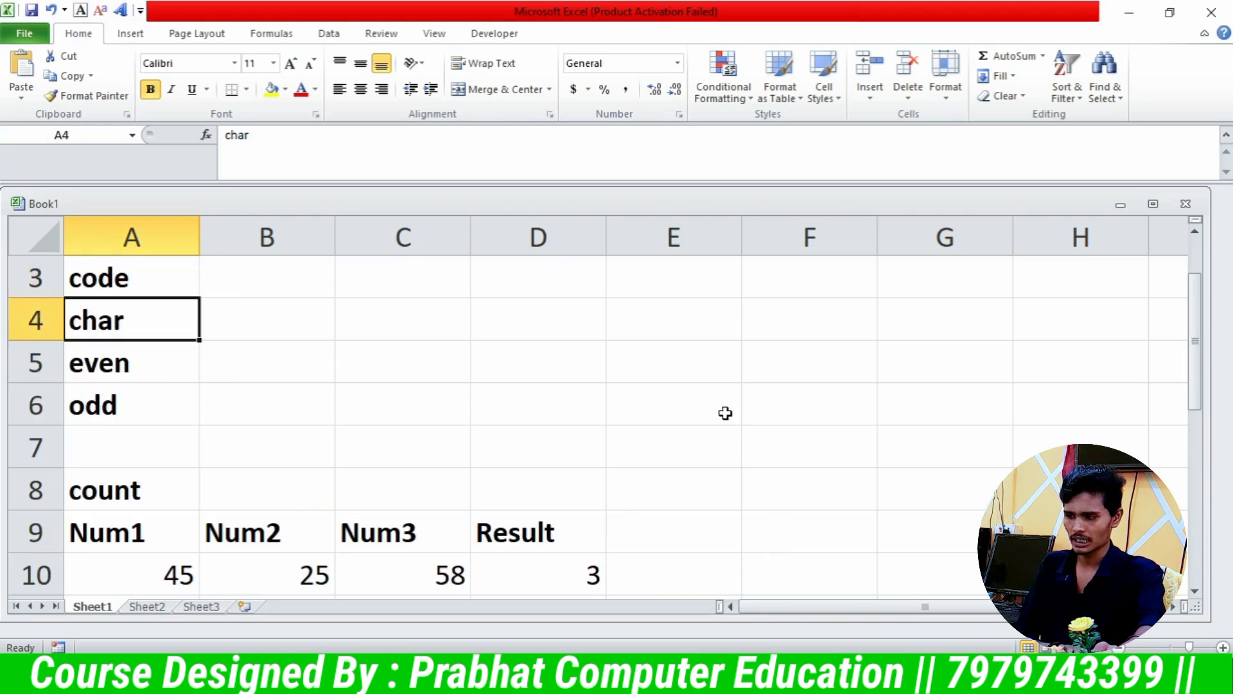
key(Down)
key(Down)
key(Down)
key(Down)
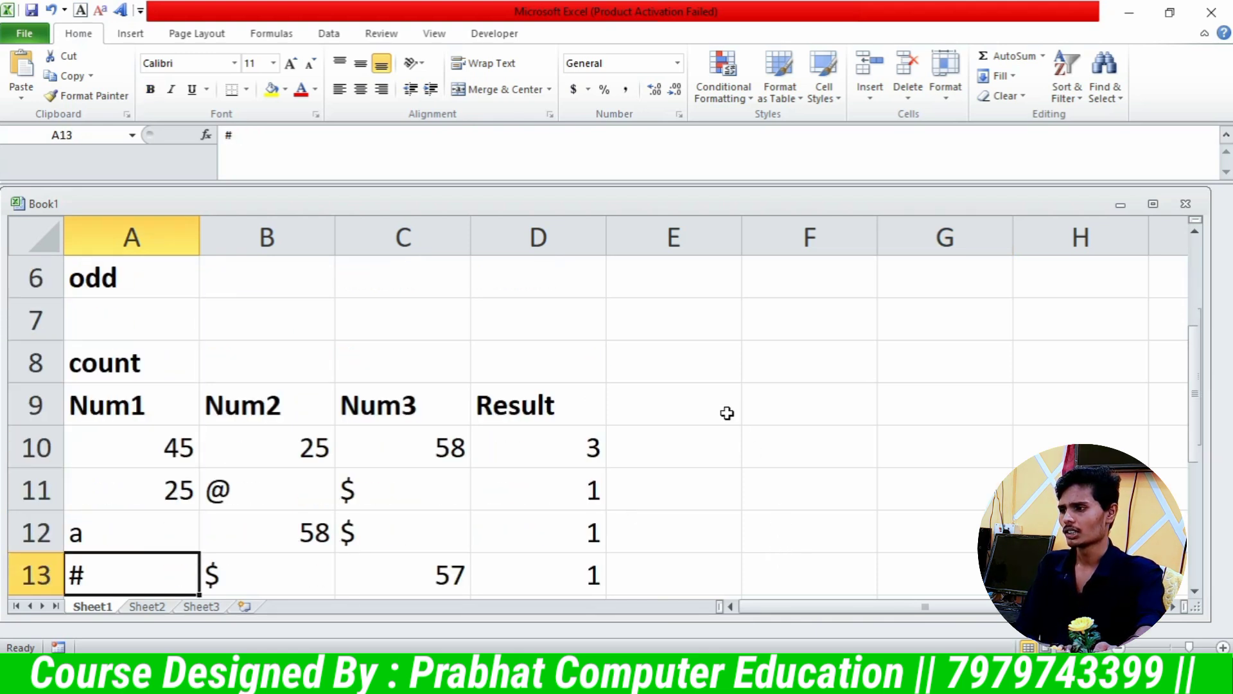
- Enter the heading Sum in cell F8, on the same row as the count heading
click(780, 283)
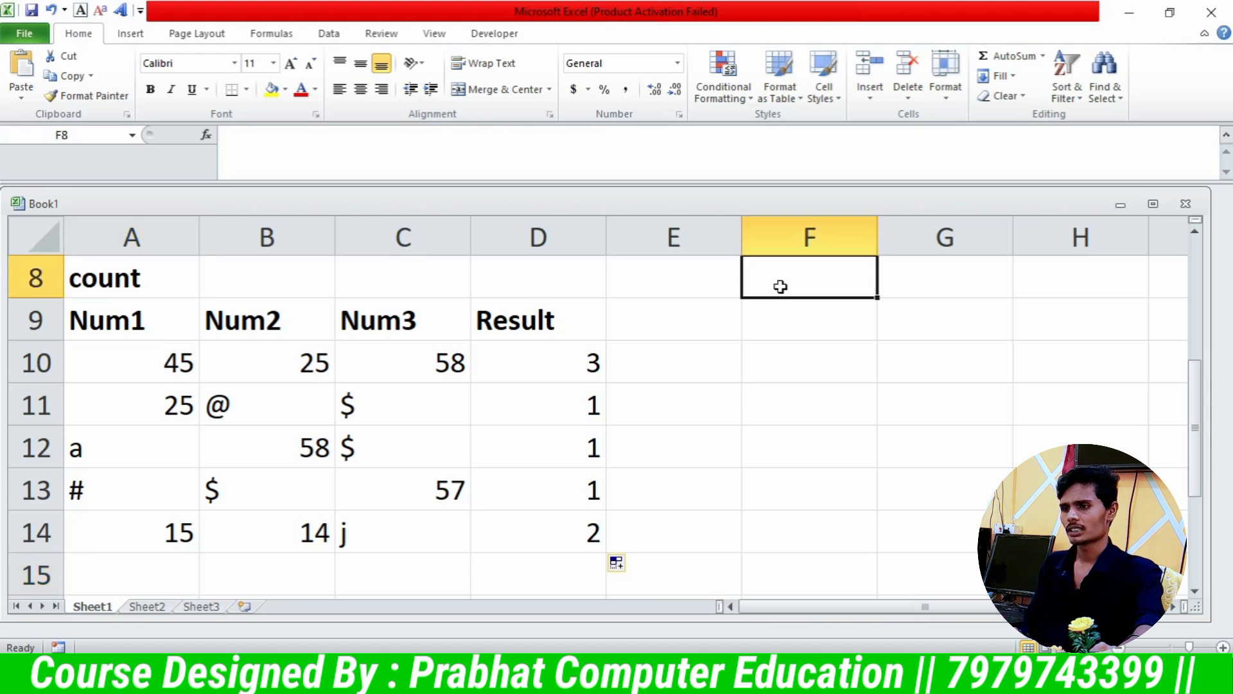
text(Su)
text(m)
key(Return)
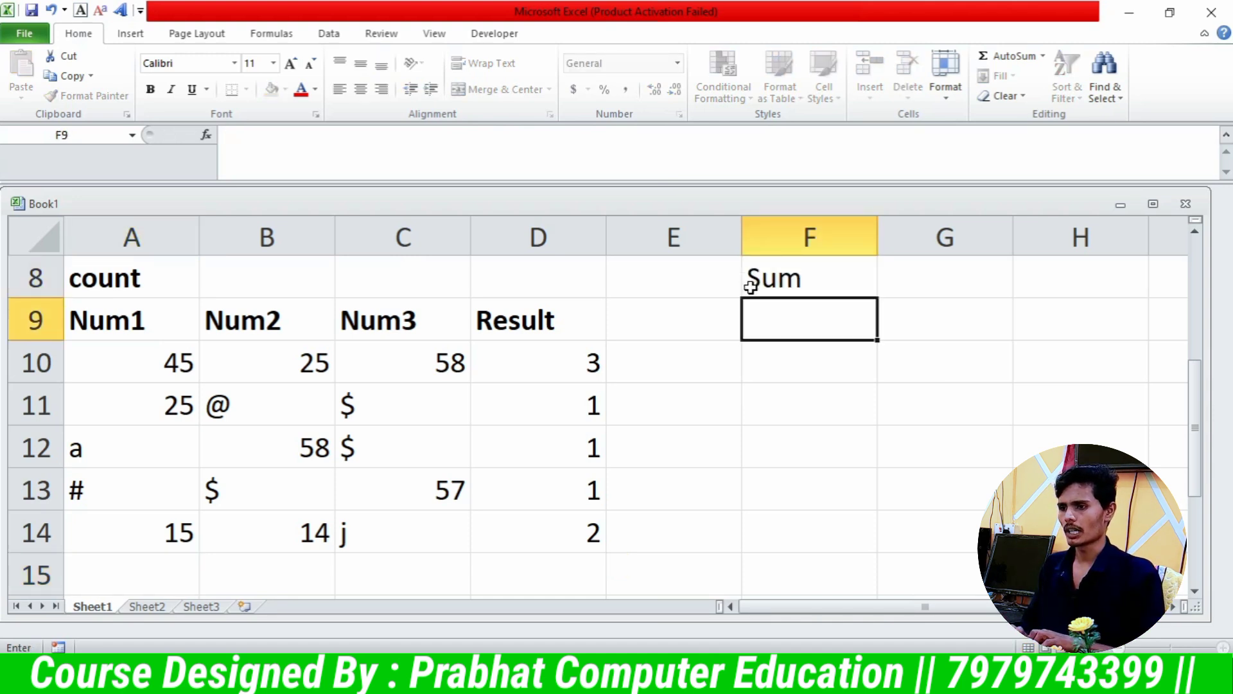
- Enter the column heading items in cell F9, below the Sum heading
text(n)
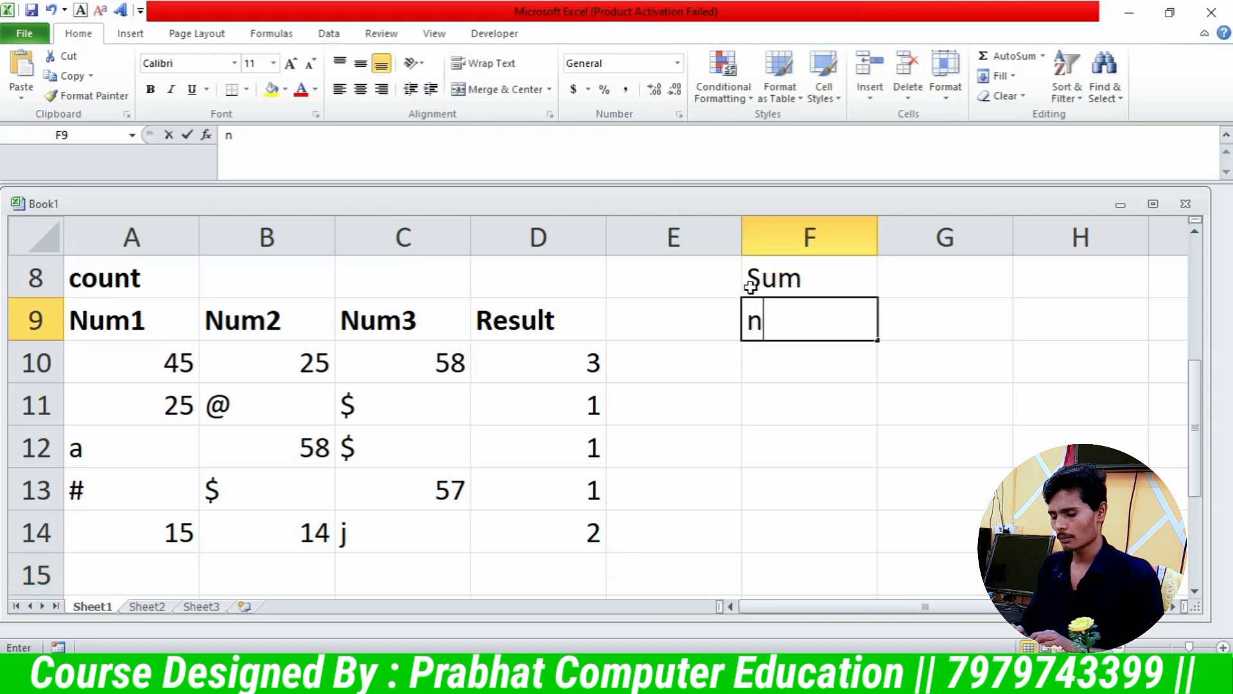
key(BackSpace)
text(items)
key(Return)
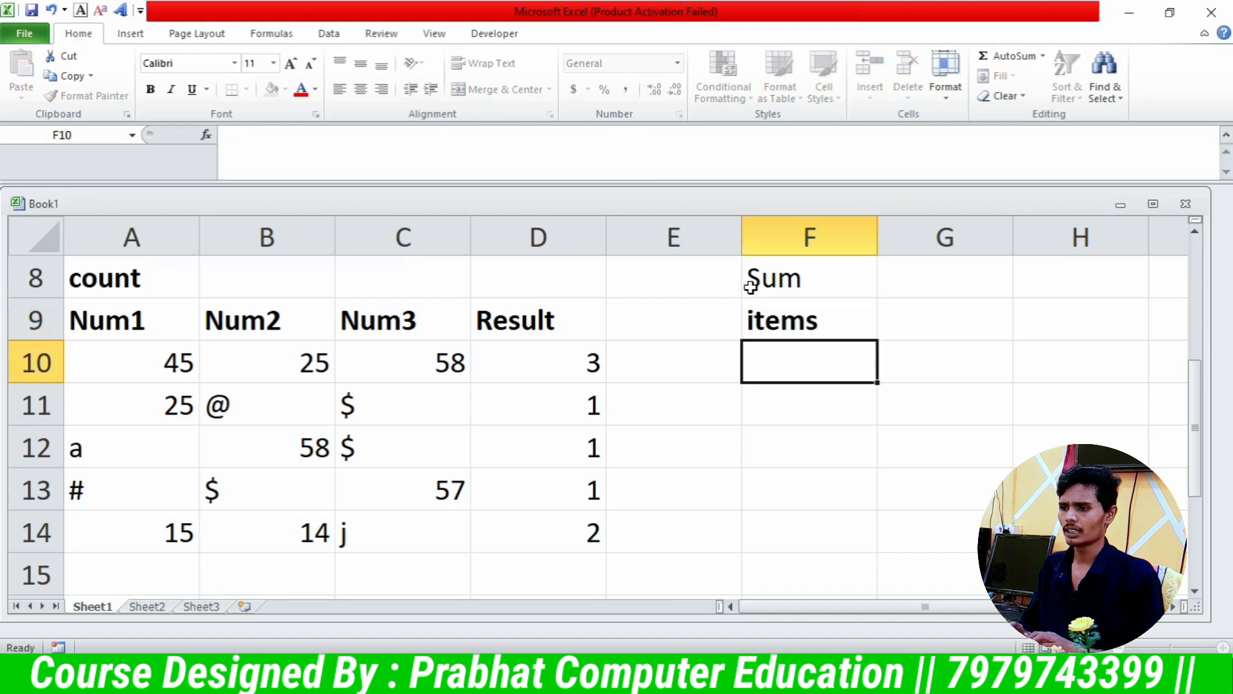
- Enter computer as the first item in cell F10, correcting the spelling
text(com put)
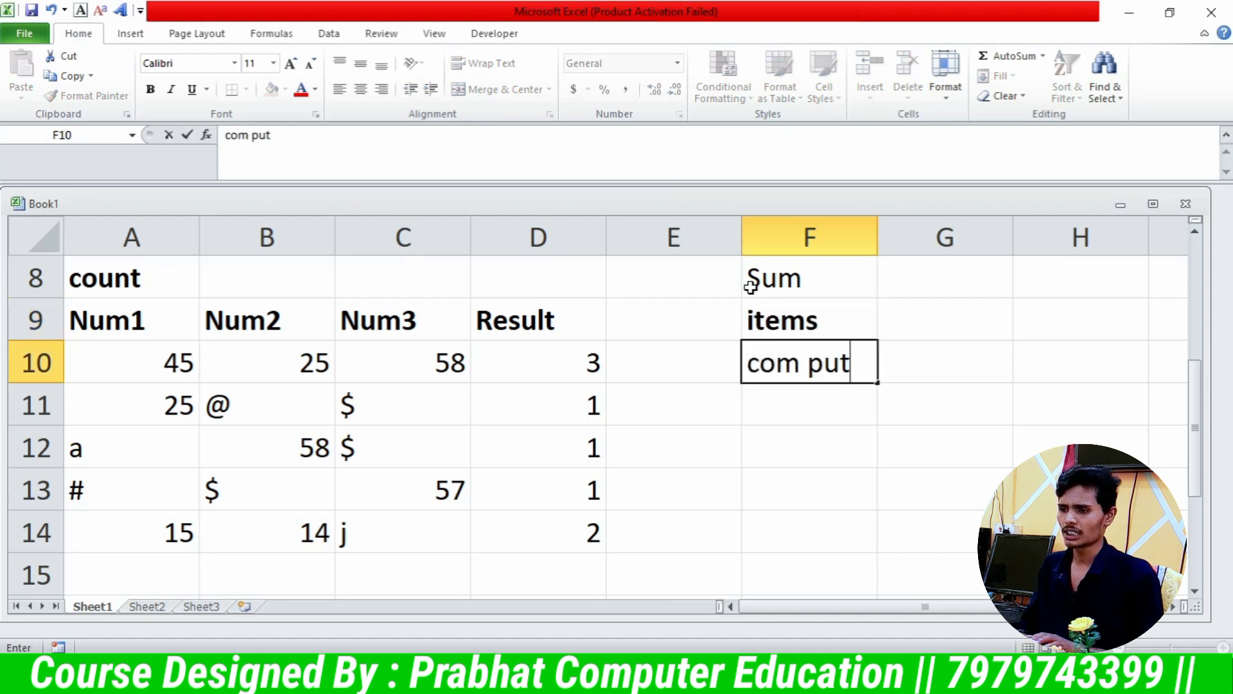
key(BackSpace)
key(BackSpace)
key(BackSpace)
key(BackSpace)
text(puyte)
key(BackSpace)
key(BackSpace)
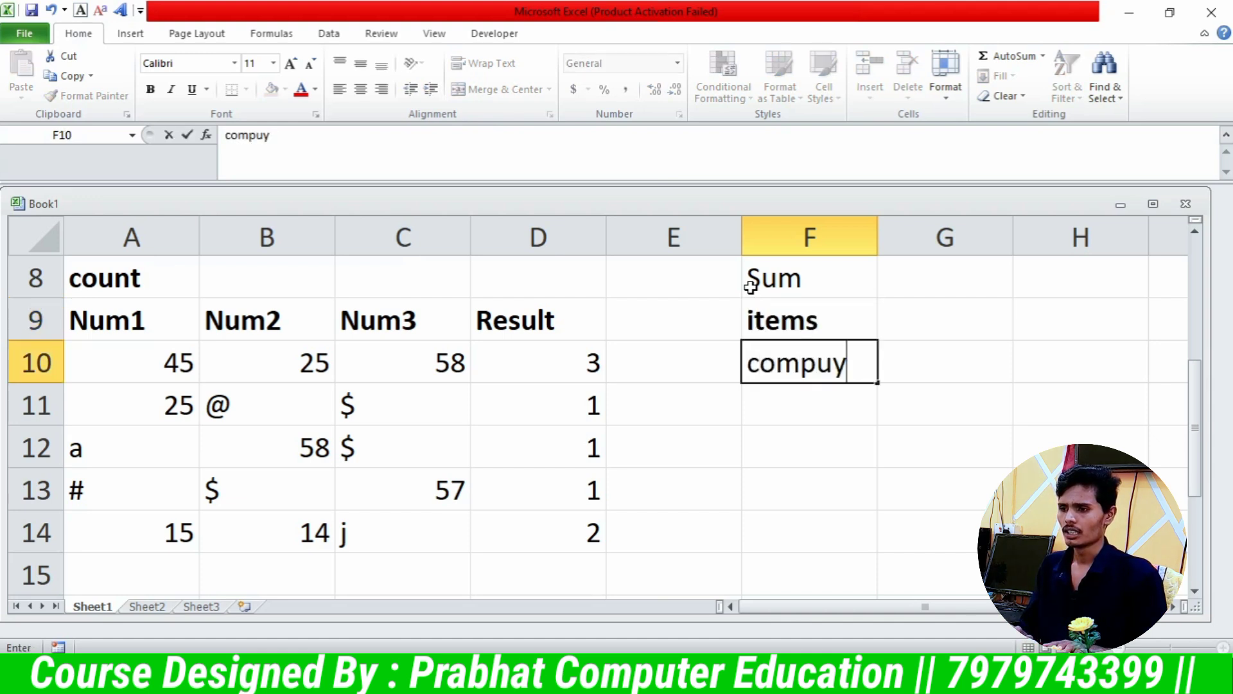
key(BackSpace)
text(ter)
key(Return)
- List the items keyboard, mouse, speaker and wires in cells F11 to F14
text(keyboard)
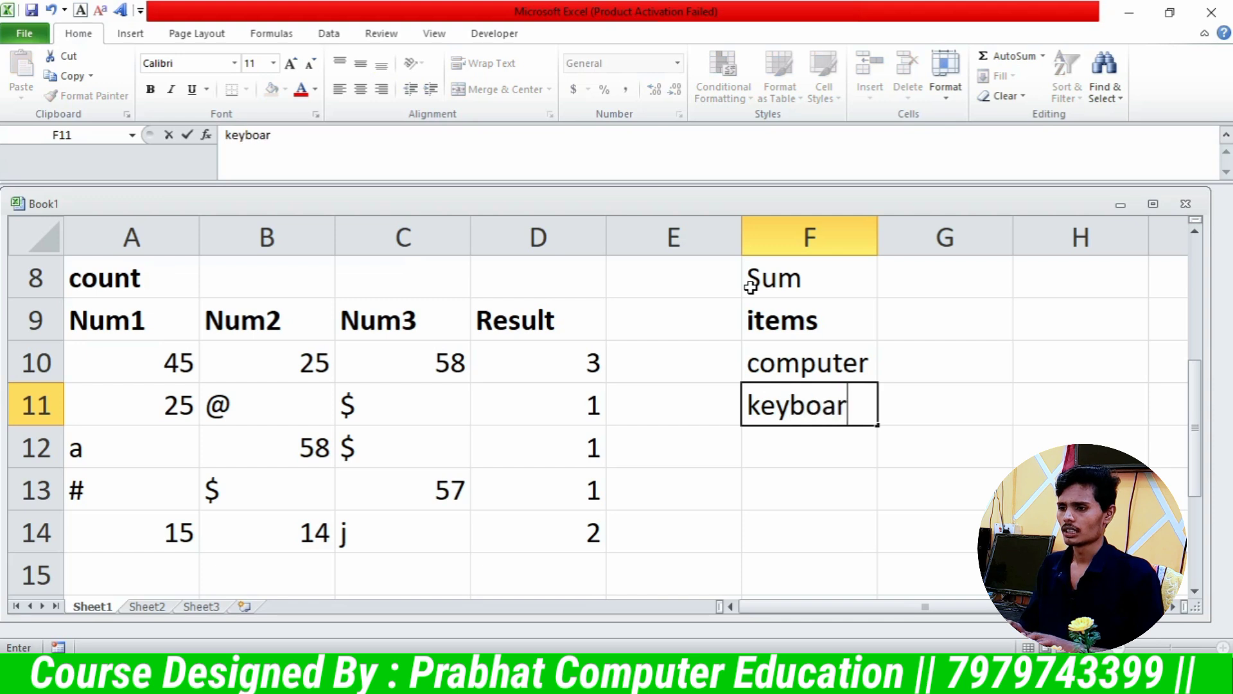
key(Return)
text(mouse)
key(Return)
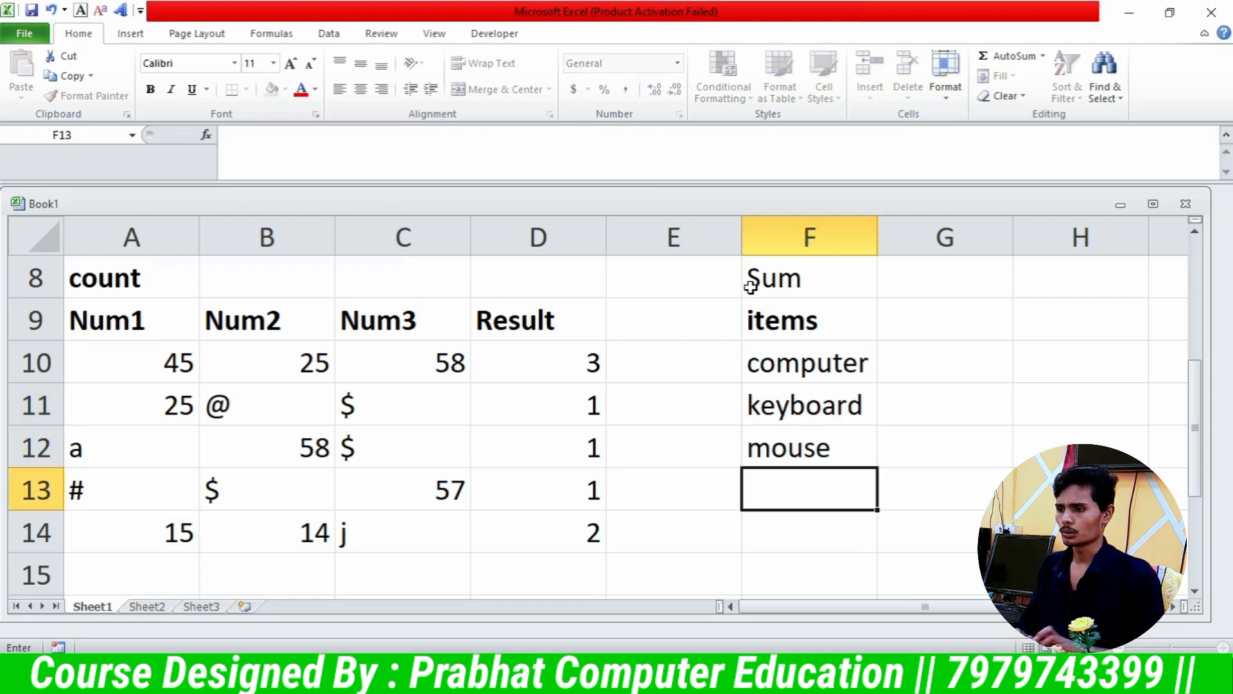
text(speaker)
key(Return)
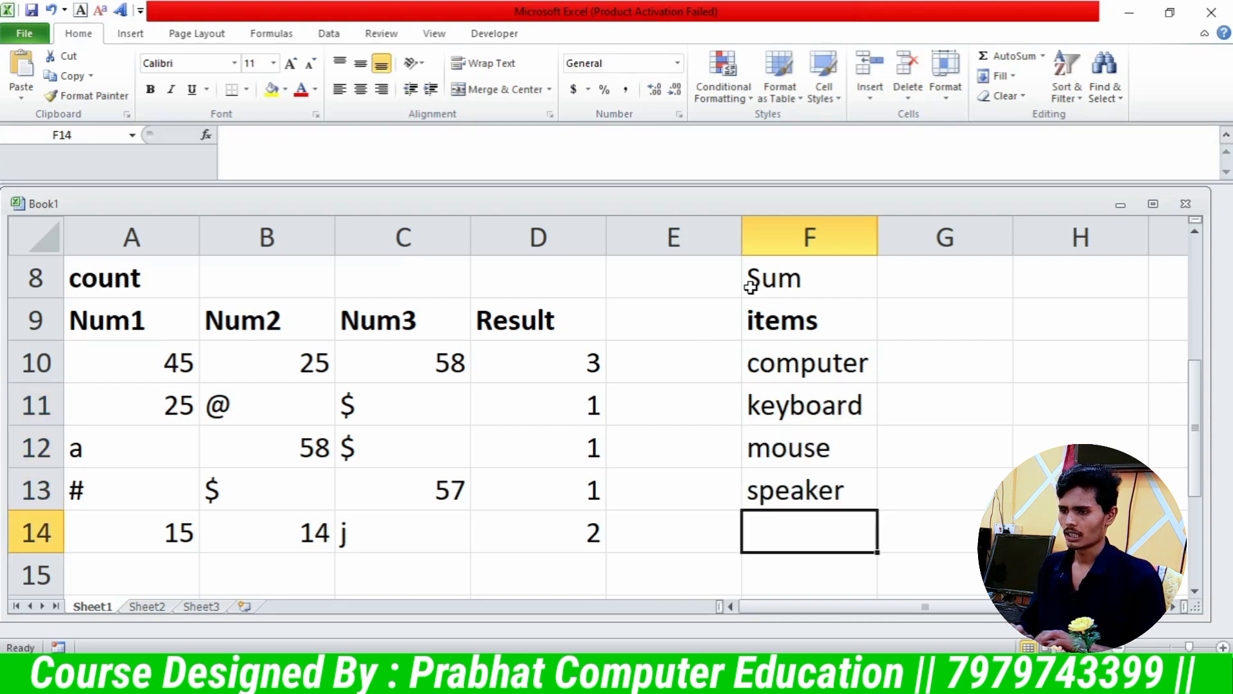
text(wires)
key(Return)
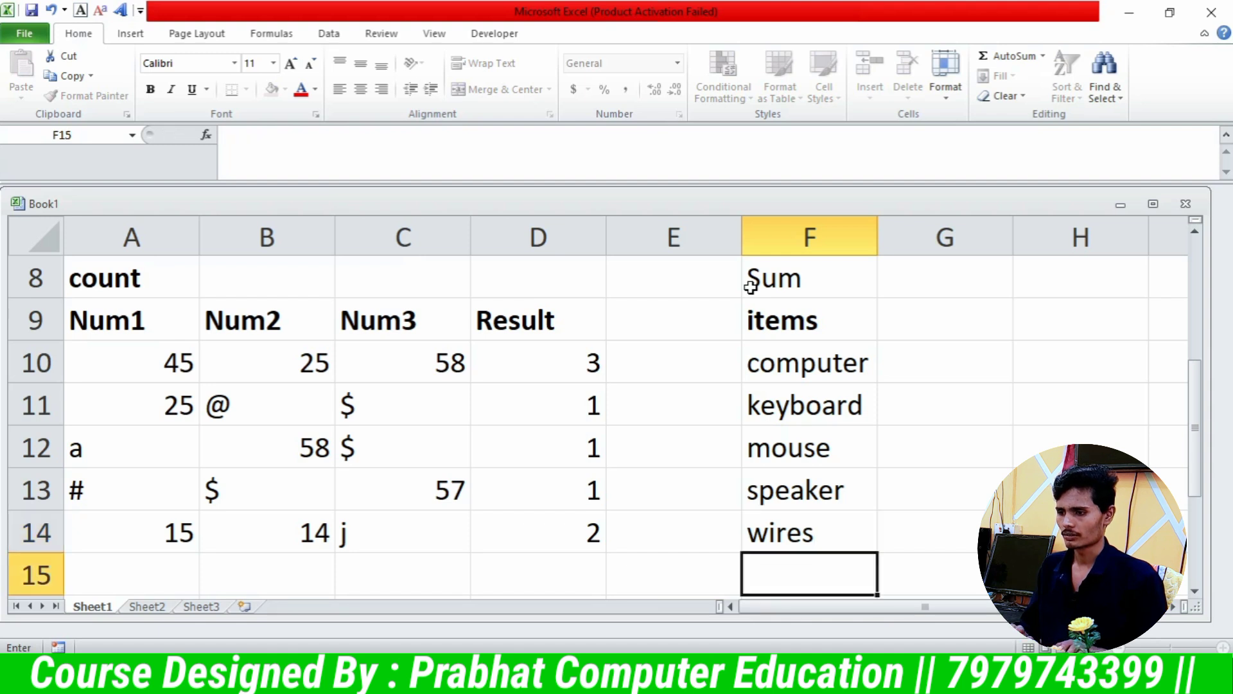
- Enter the column heading price in cell G9, beside the items heading
key(Up)
key(Up)
key(Up)
key(Up)
key(Up)
key(Up)
key(Right)
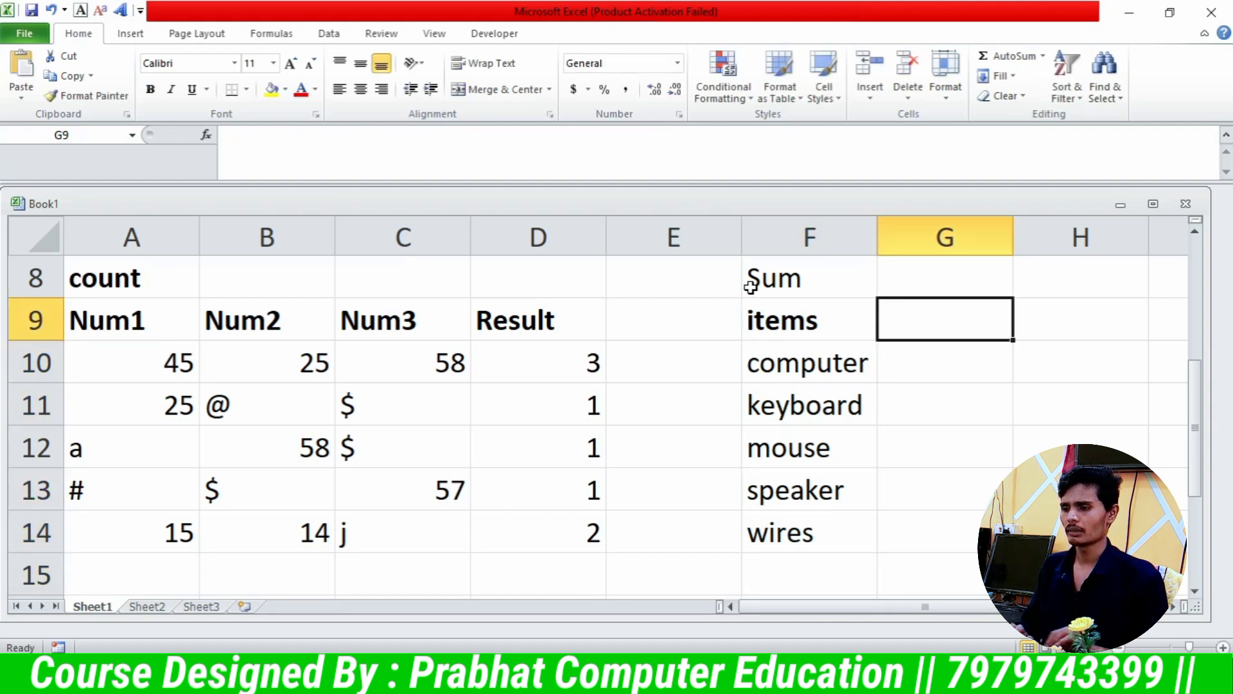
text(price)
key(Return)
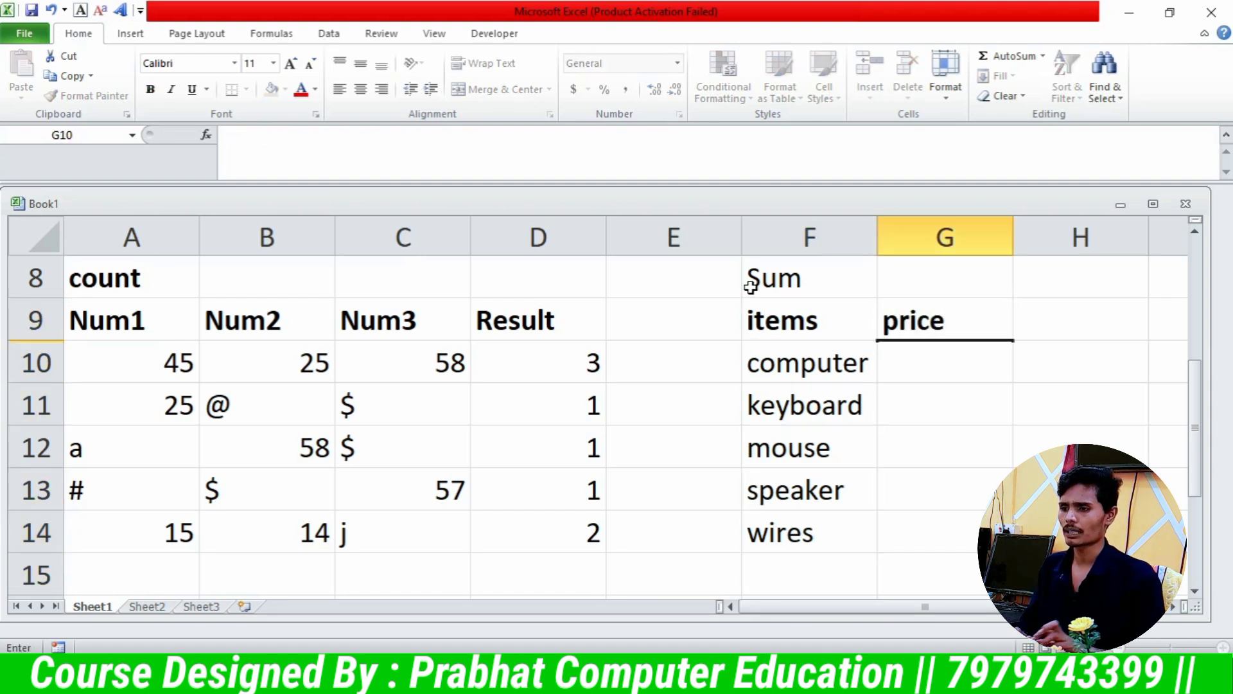
- Enter the item prices 8000, 250, 350, 3000 and 500 in cells G10 to G14
text(8000)
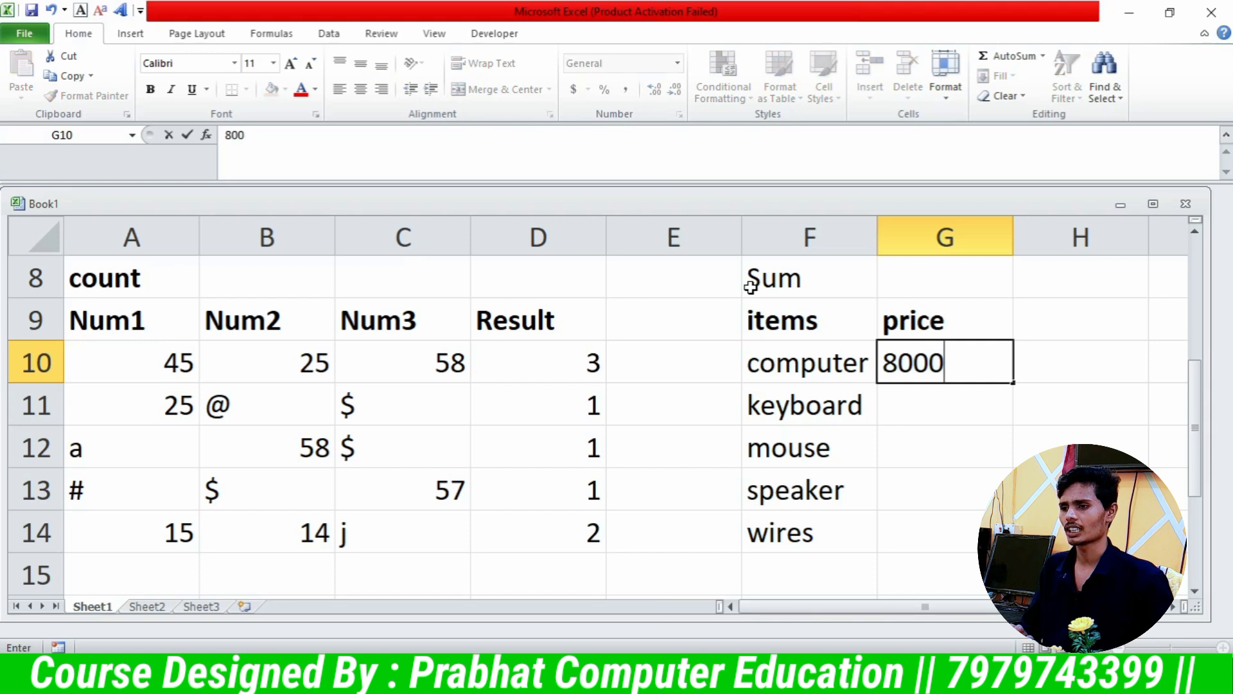
key(Return)
text(250)
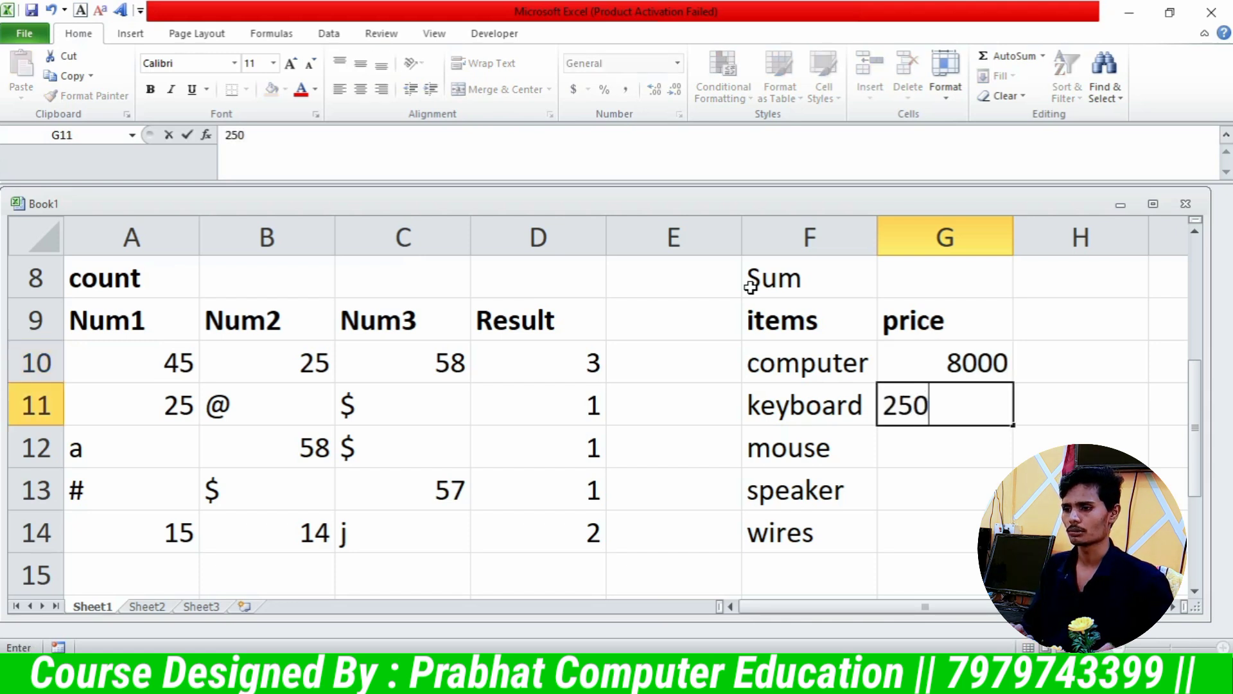
key(Return)
text(350)
key(Return)
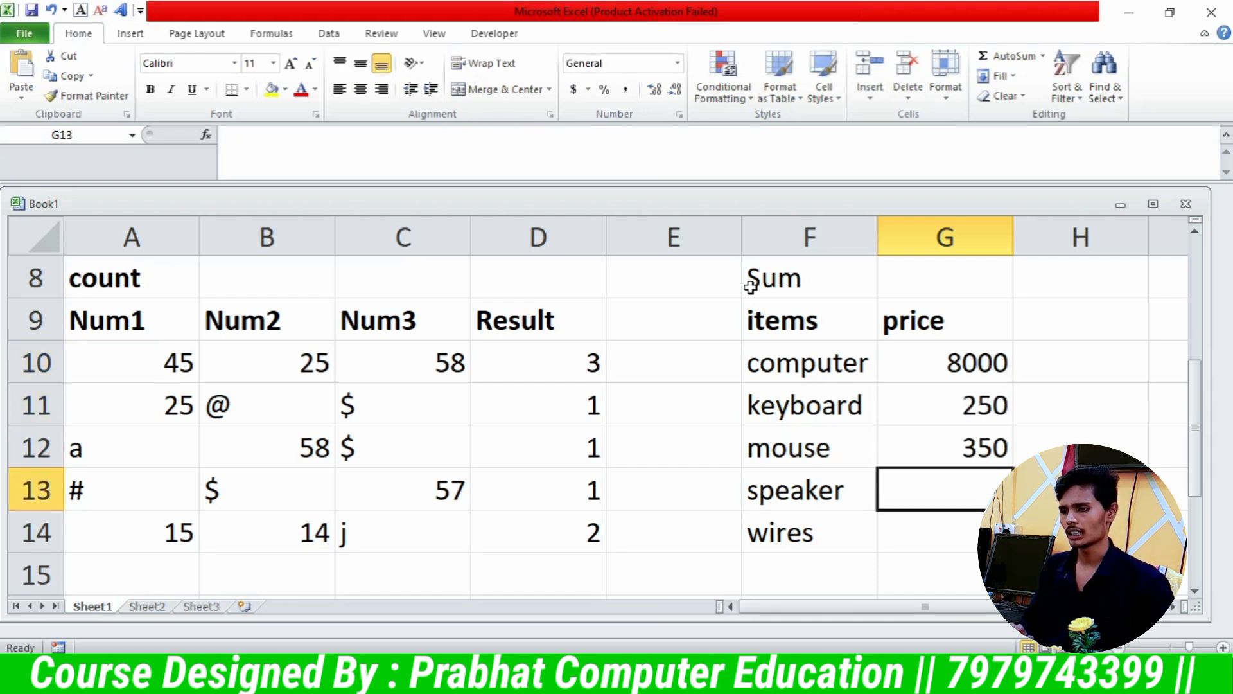
text(3000)
key(Return)
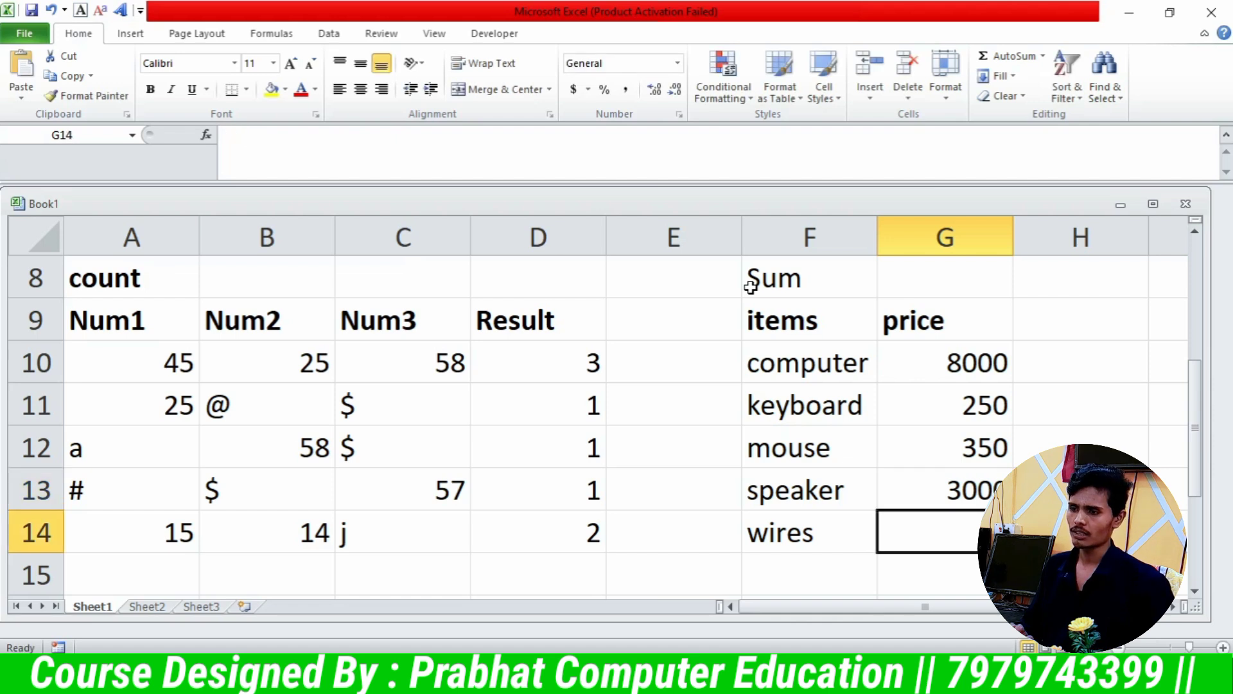
text(500)
key(Return)
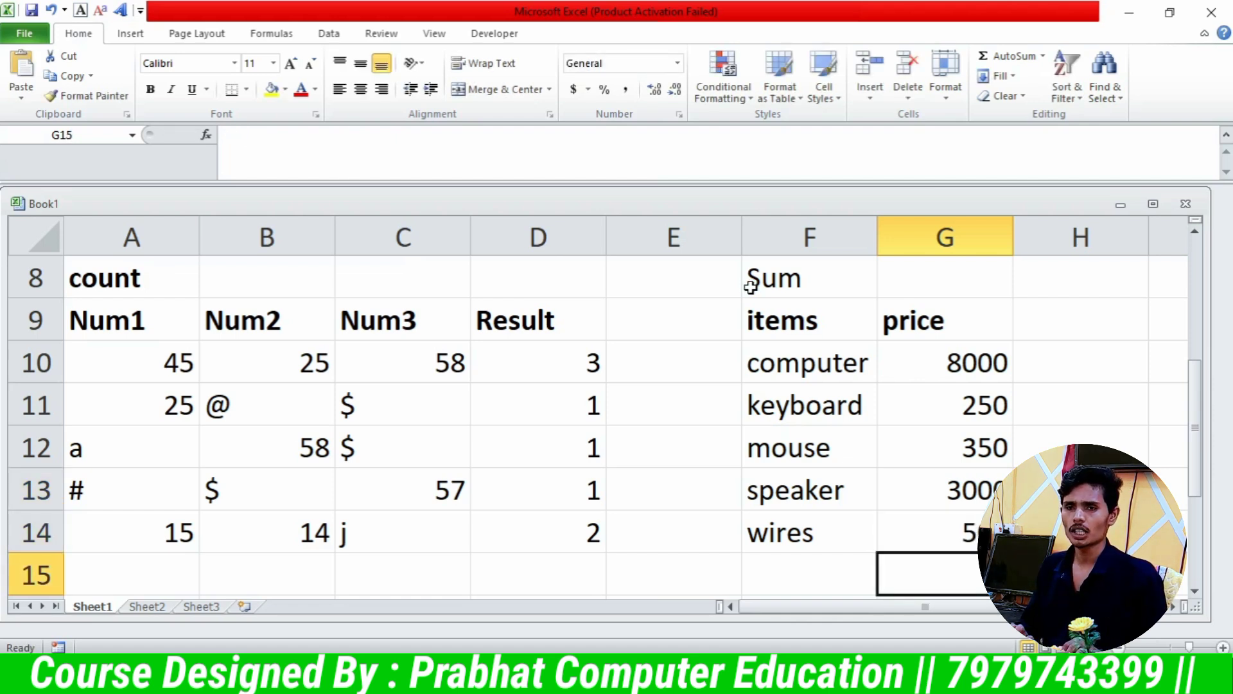
- Label cell F15, below the item list, Total price
key(Left)
text(TO)
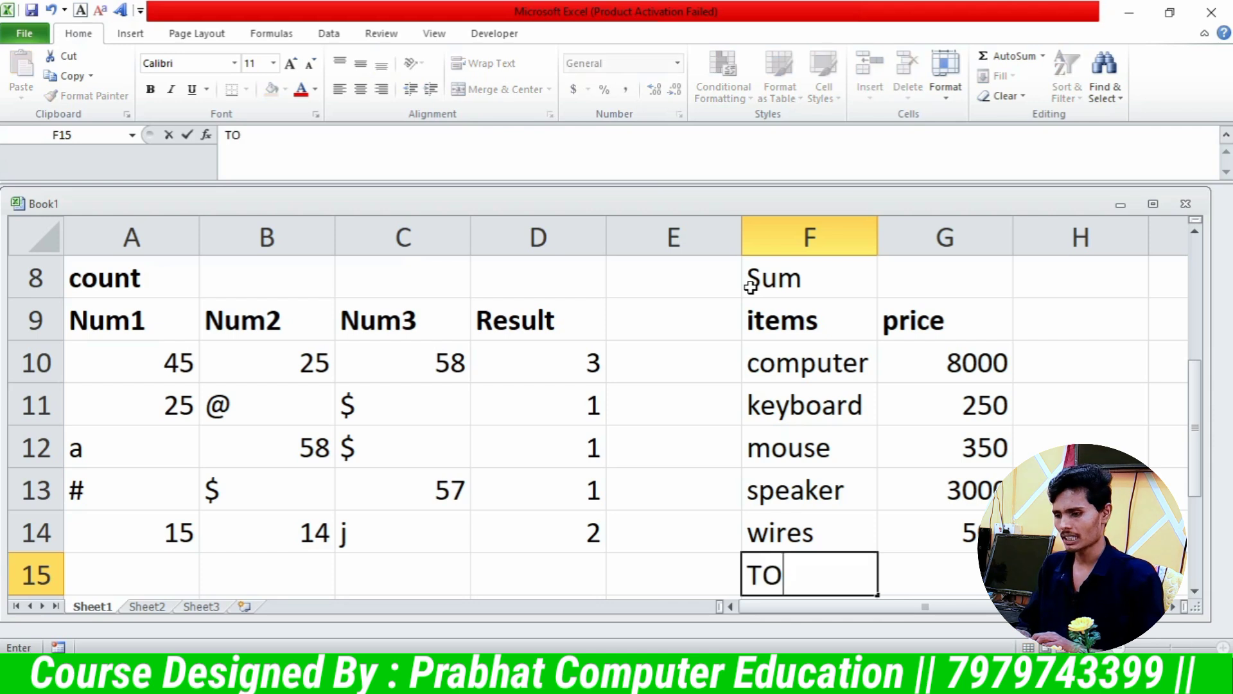
text(tal pr)
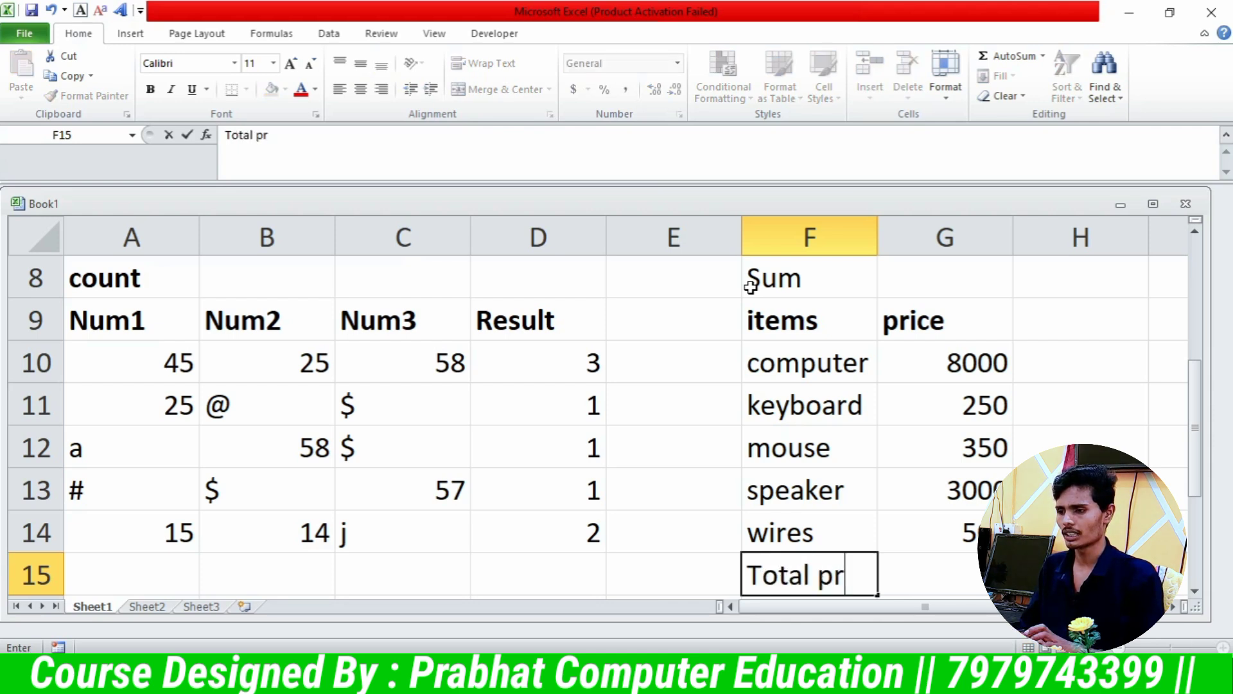
key(BackSpace)
key(BackSpace)
key(BackSpace)
text(pric e)
key(BackSpace)
key(BackSpace)
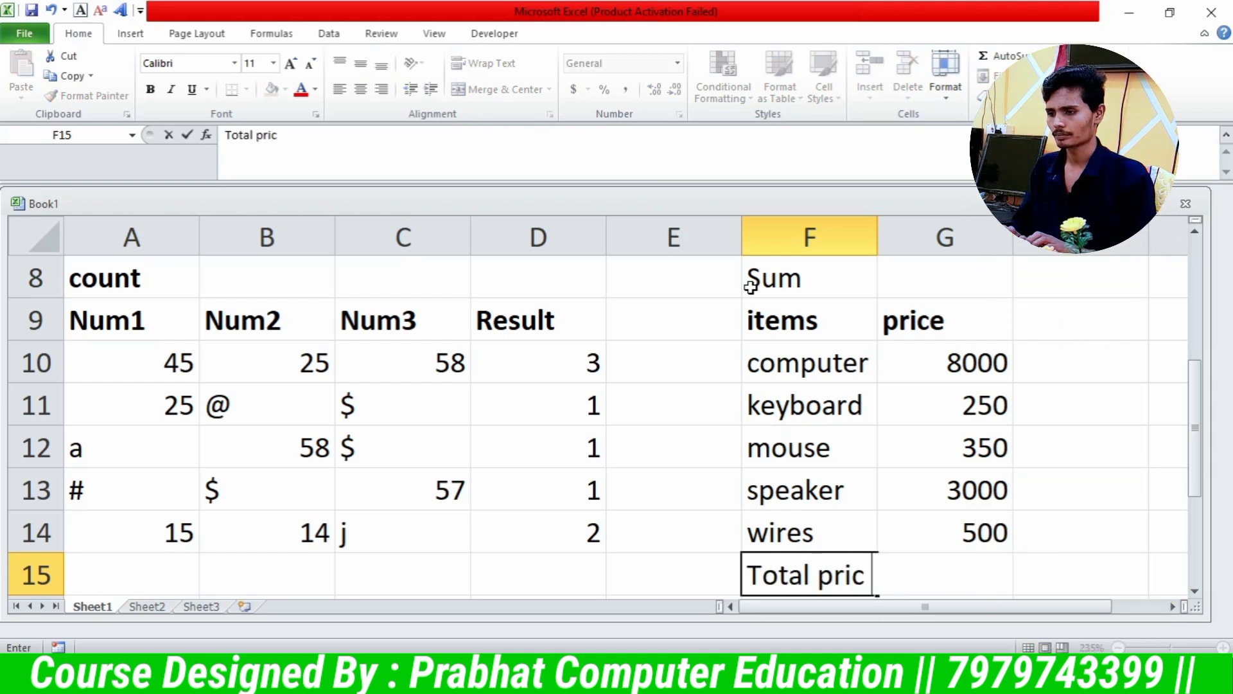
text(e)
key(Return)
key(Up)
key(Right)
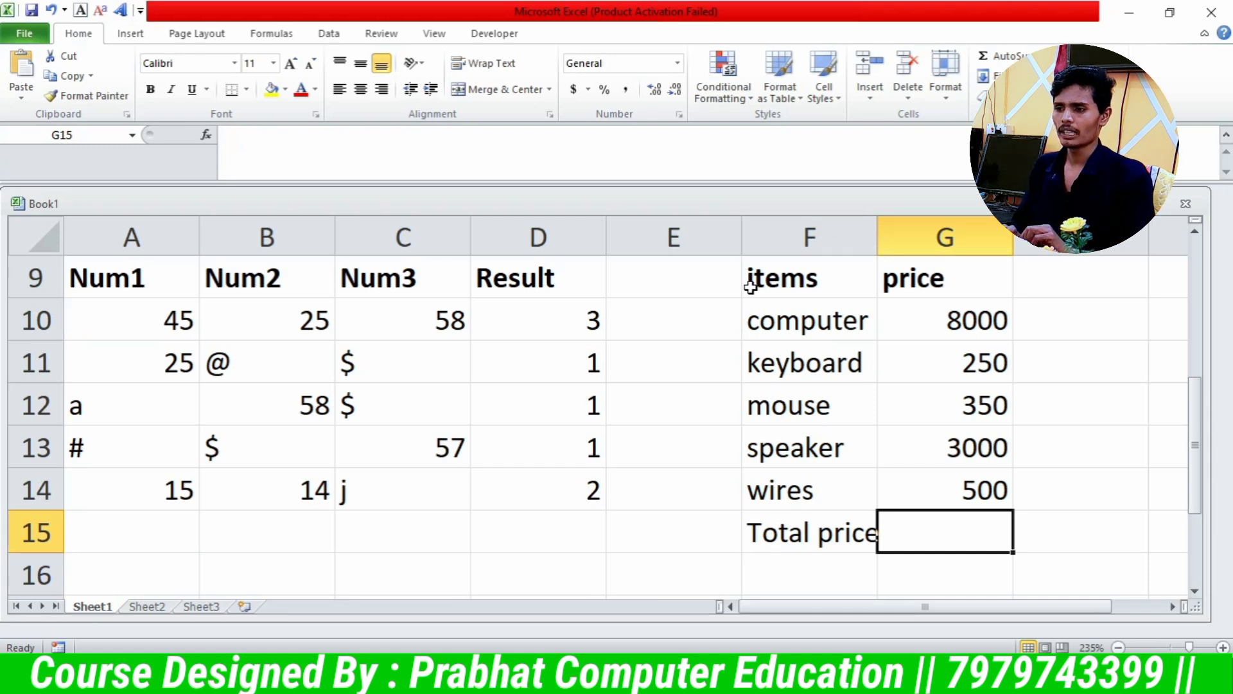
text(=)
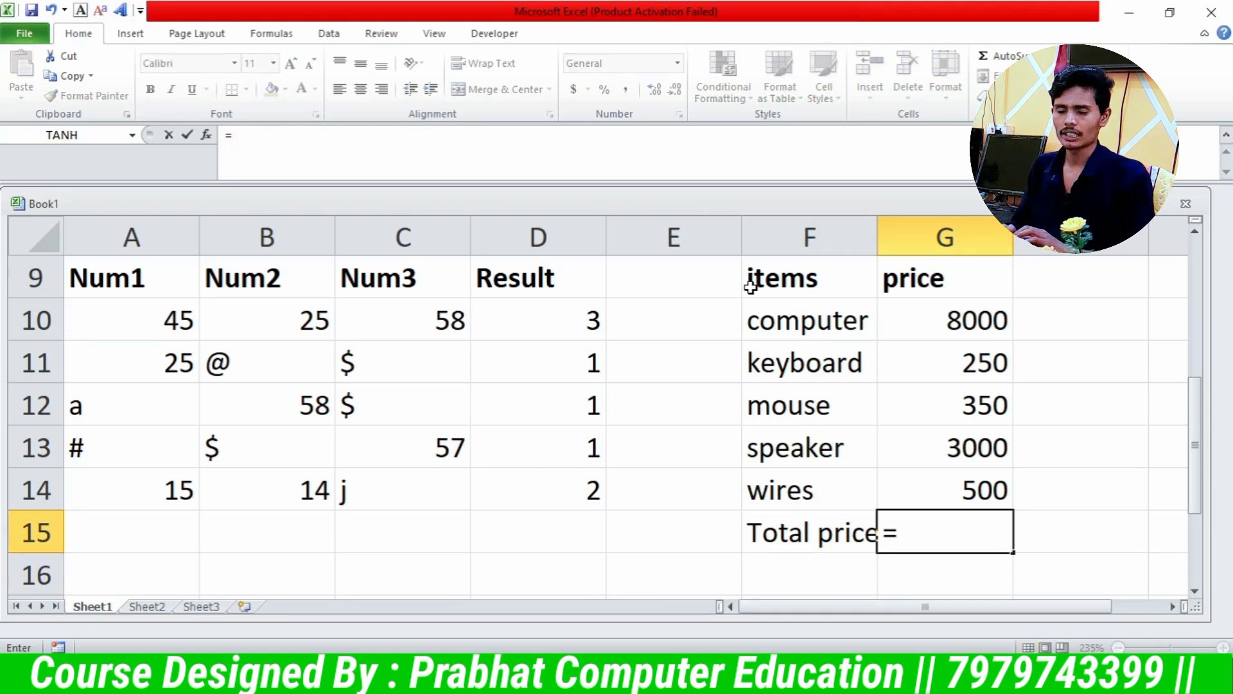
key(Escape)
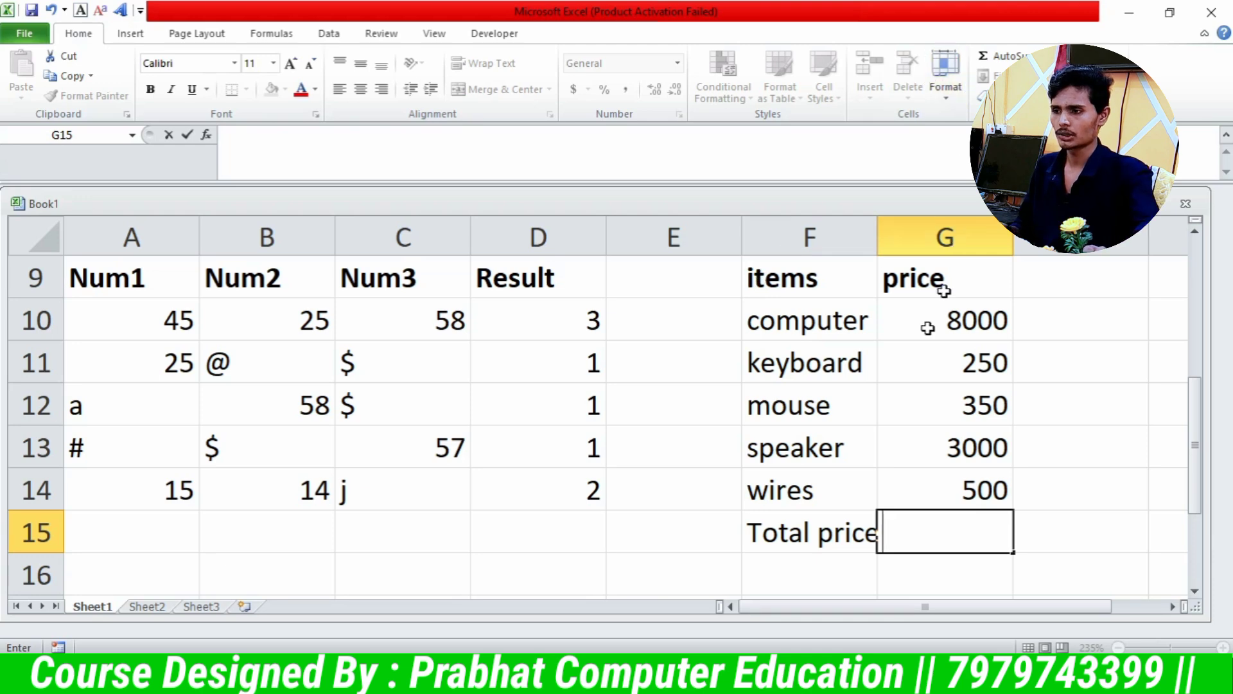
- Widen column F slightly so that the Total price label fits in its cell
click(1024, 501)
scroll(1024, 501, up, 3)
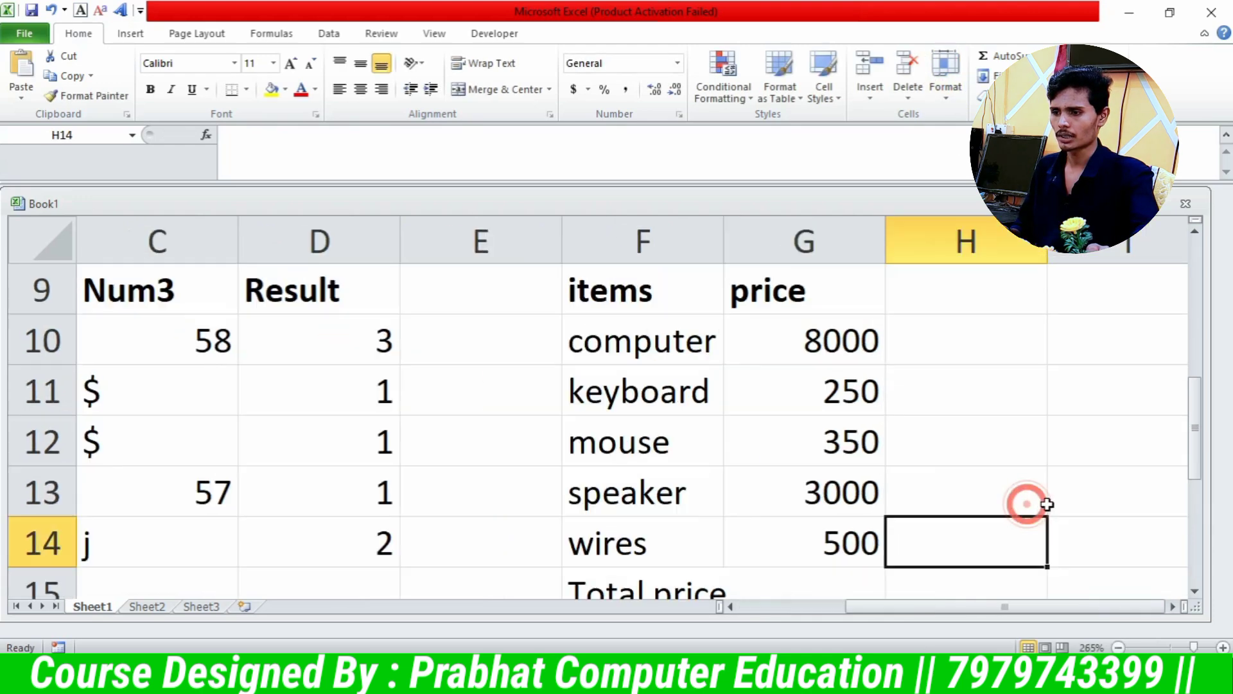
scroll(1035, 506, down, 1)
click(916, 580)
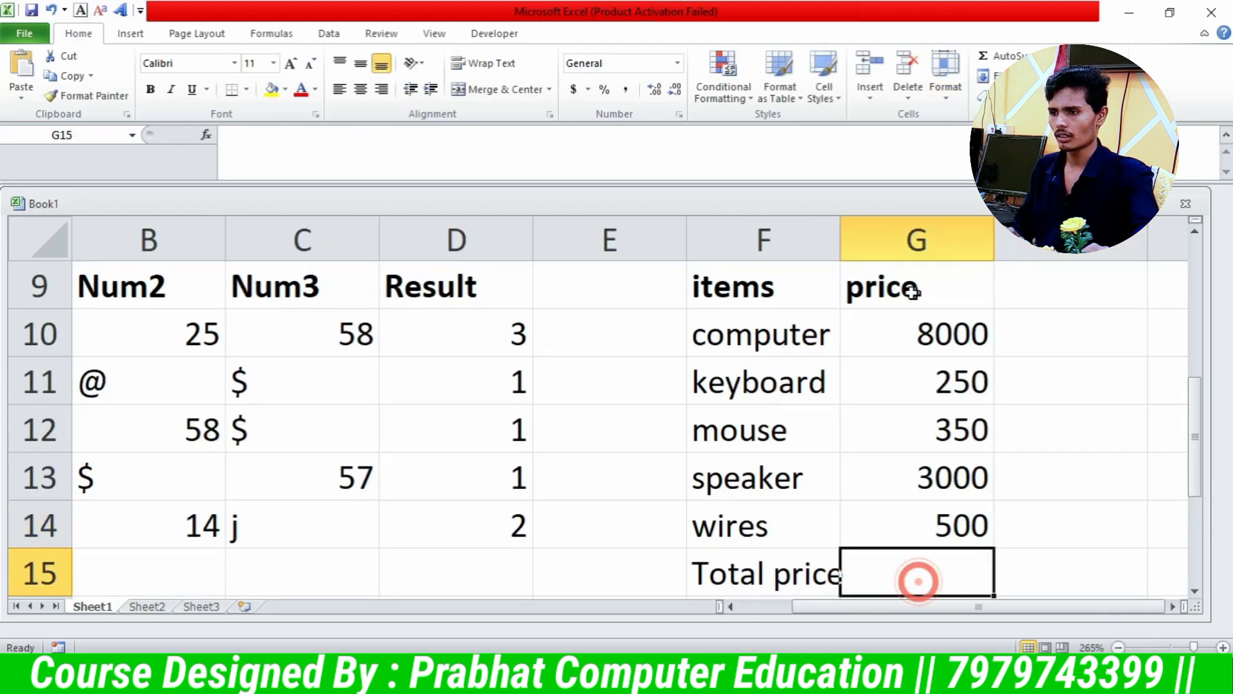
drag(838, 225, 857, 225)
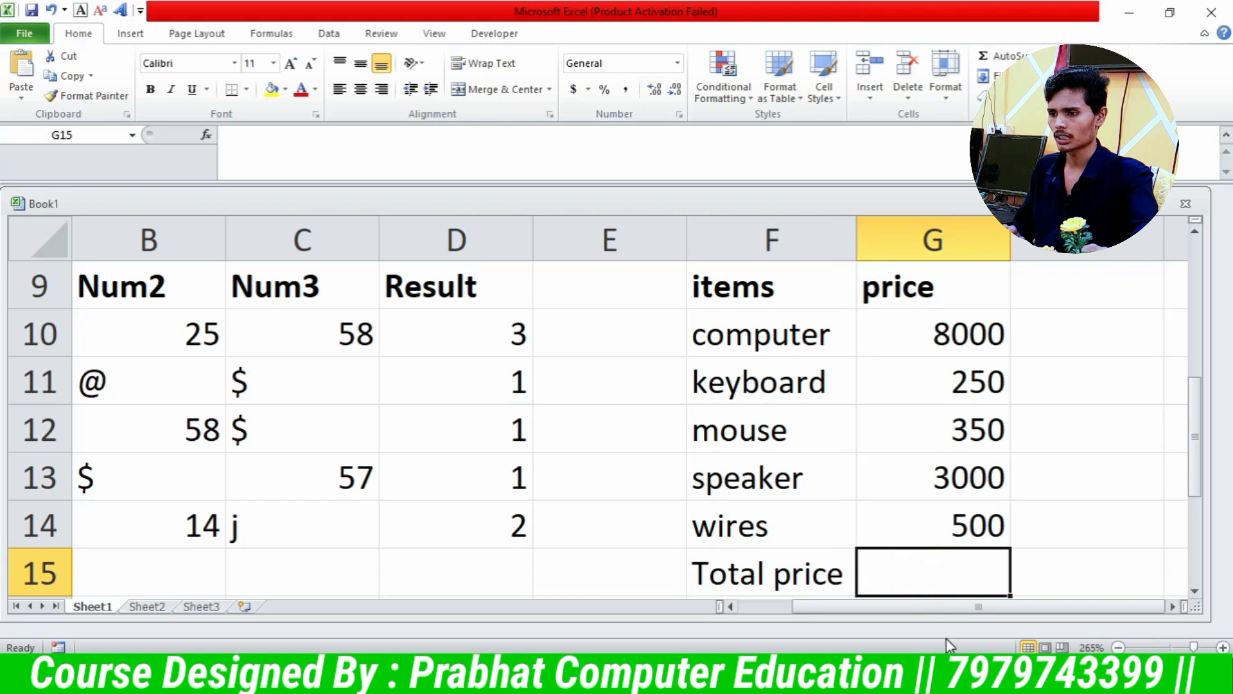
- Total the item prices in cell G15 with the formula =sum(G10:G14)
click(943, 575)
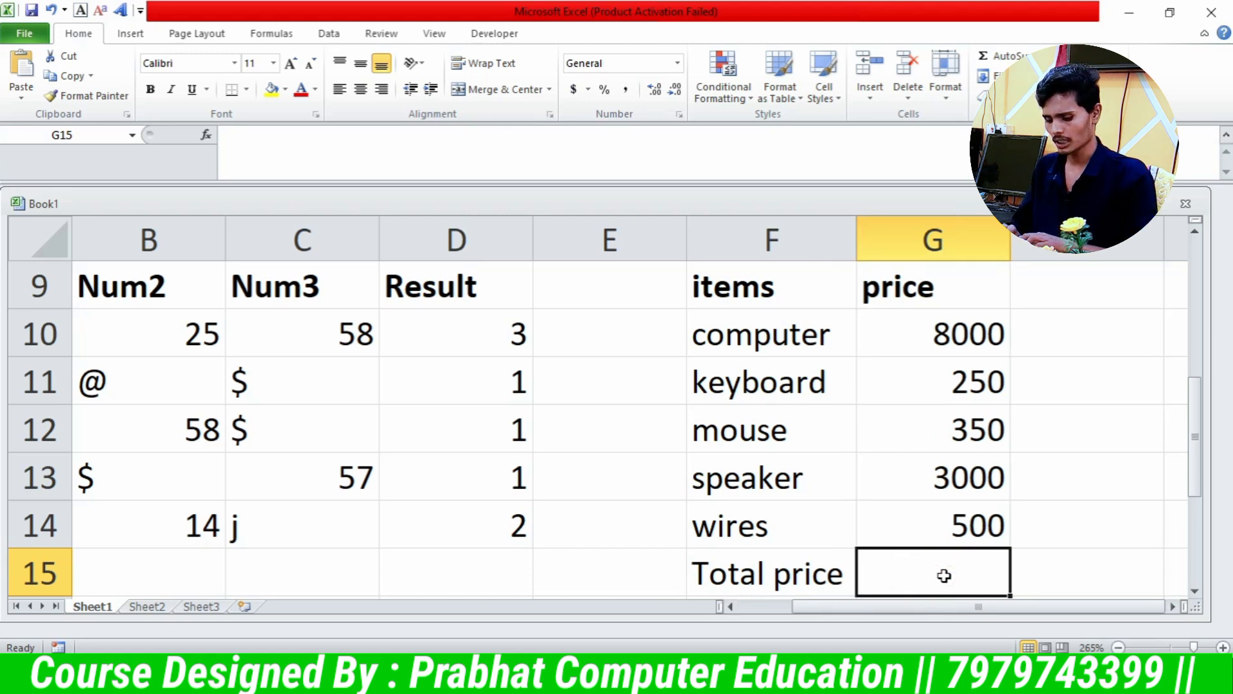
text(=)
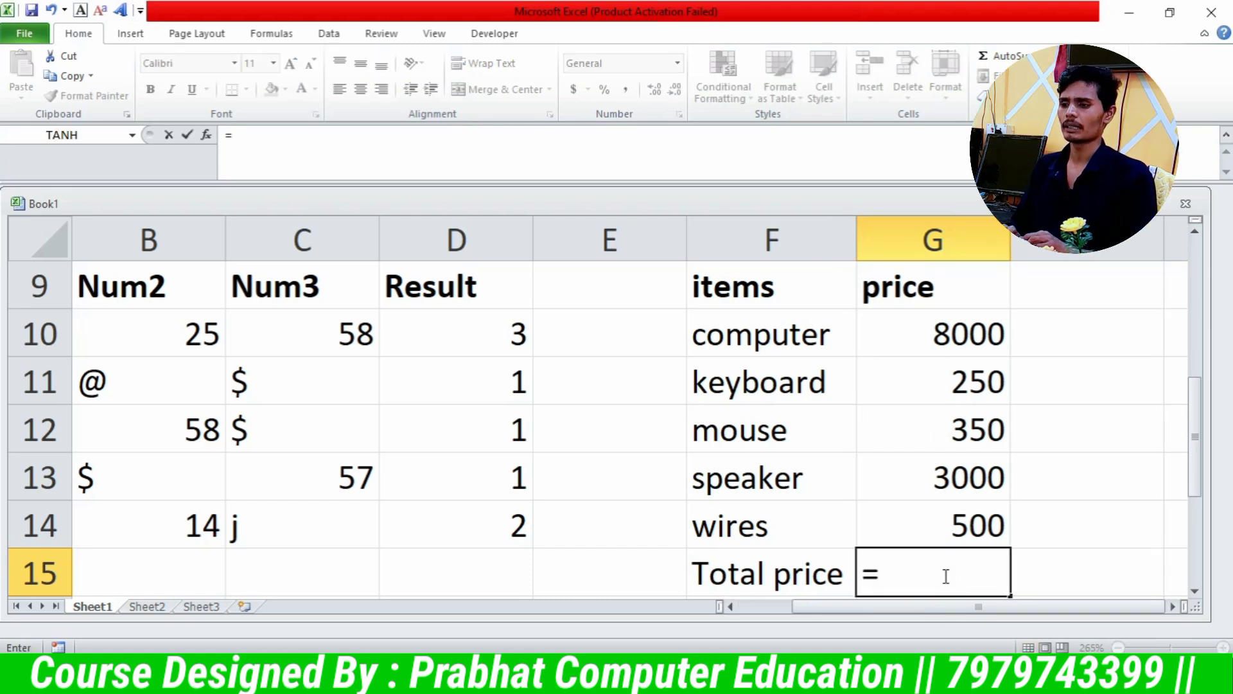
text(sum()
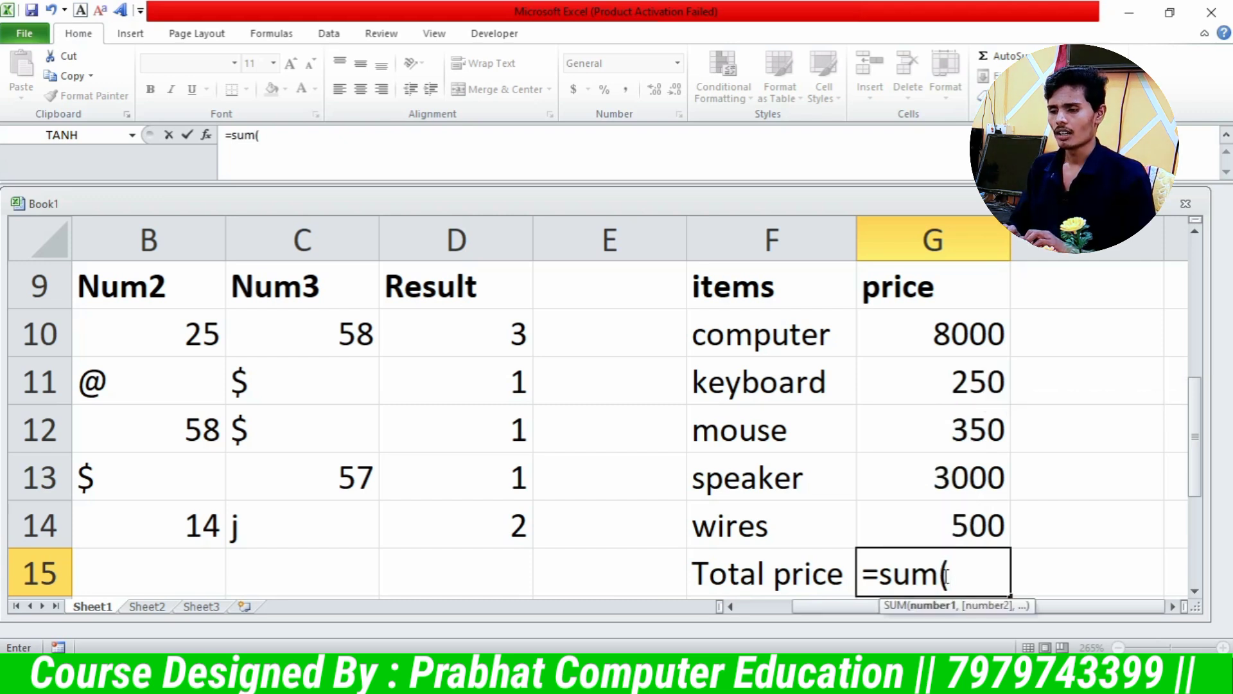
drag(976, 347, 961, 514)
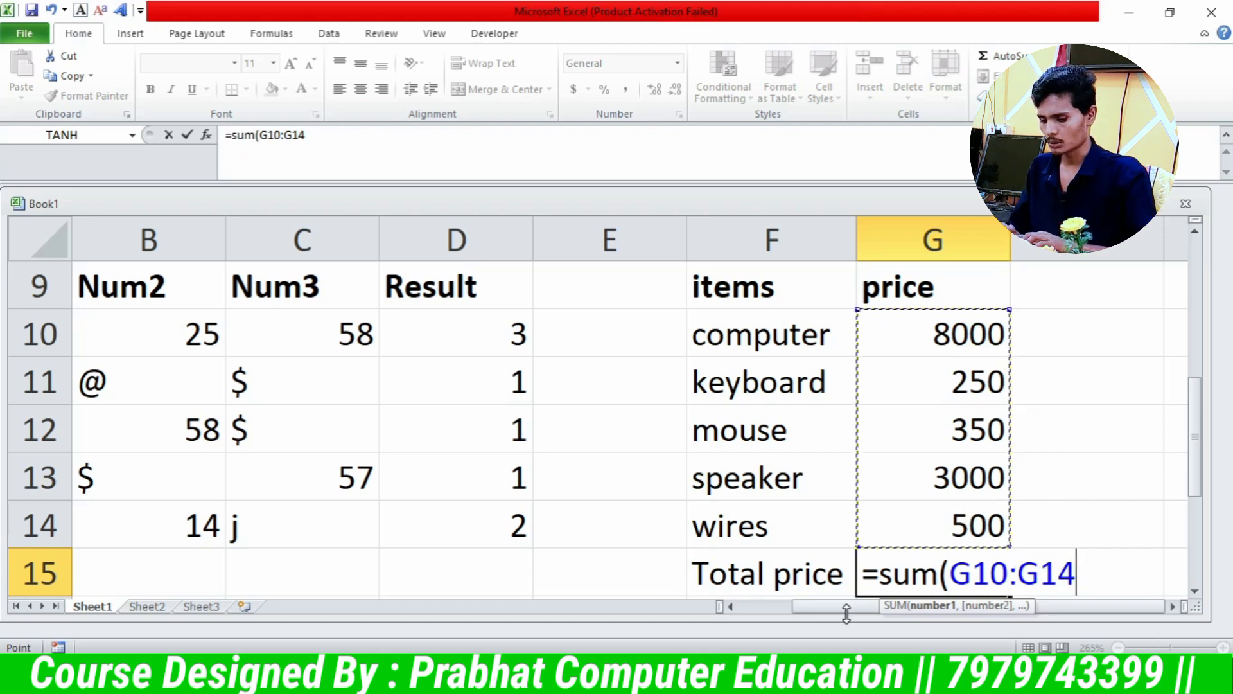
text())
key(Return)
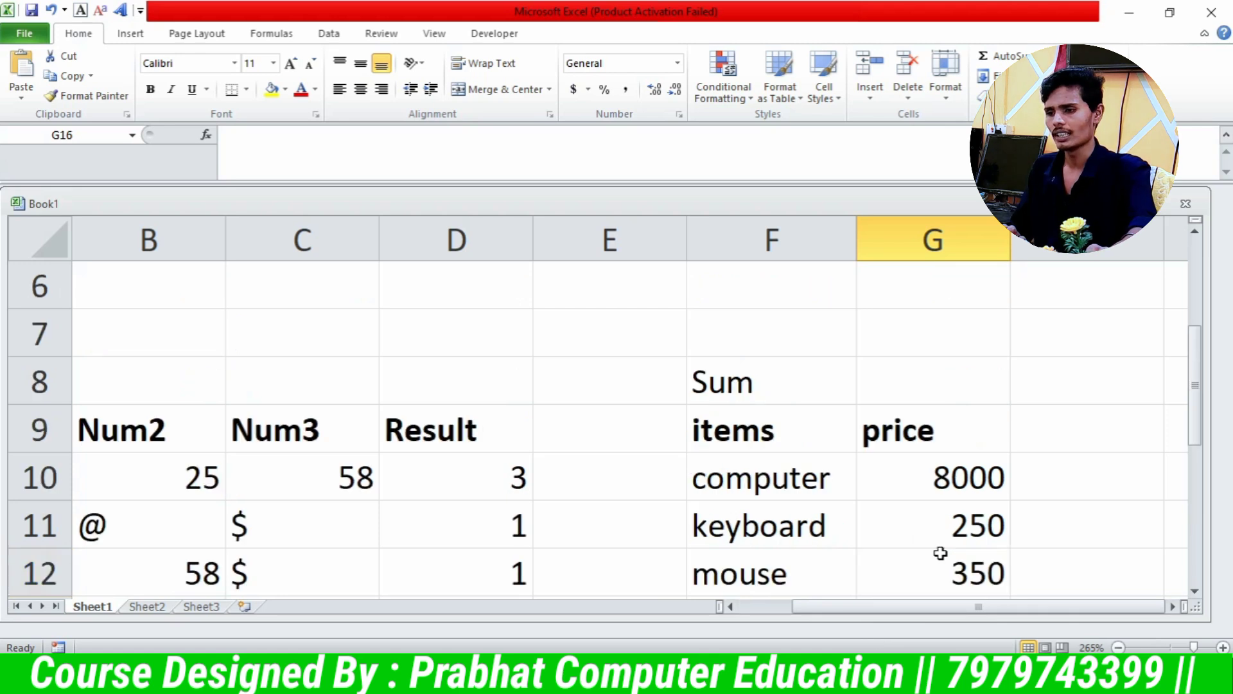
- Check the total and its formula in G15 against the item prices in G10 to G14
scroll(939, 551, up, 2)
scroll(938, 550, down, 2)
scroll(943, 554, down, 1)
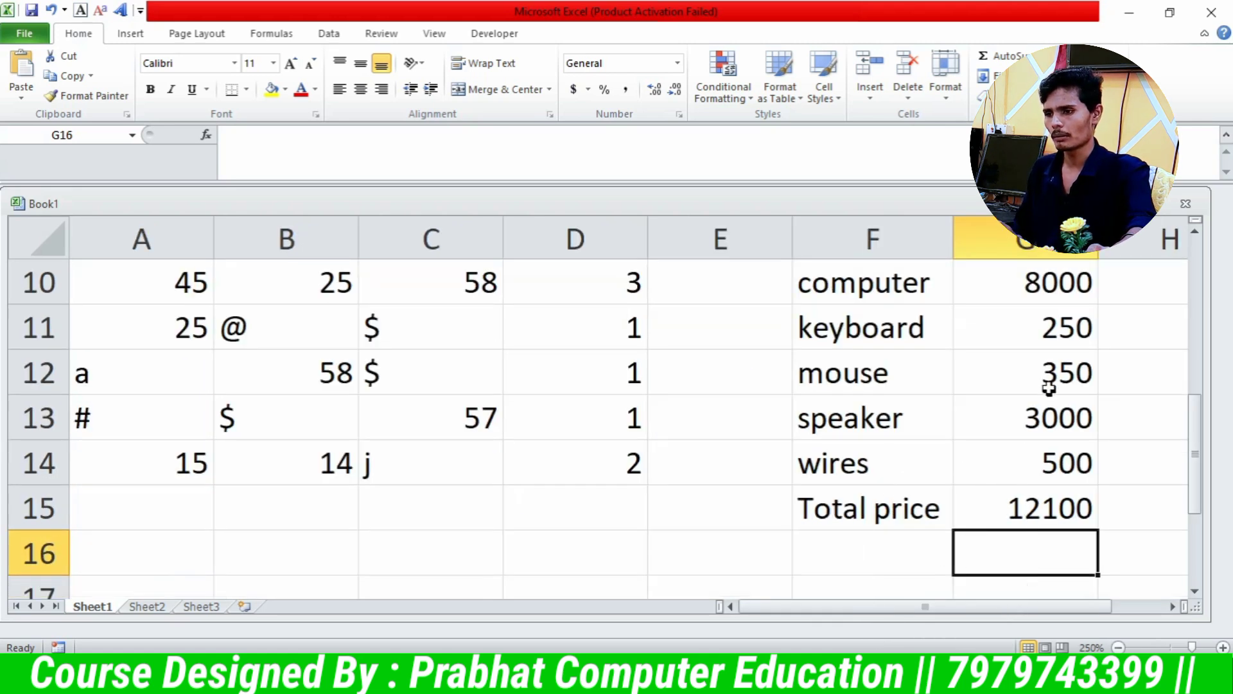
drag(1054, 285, 1068, 460)
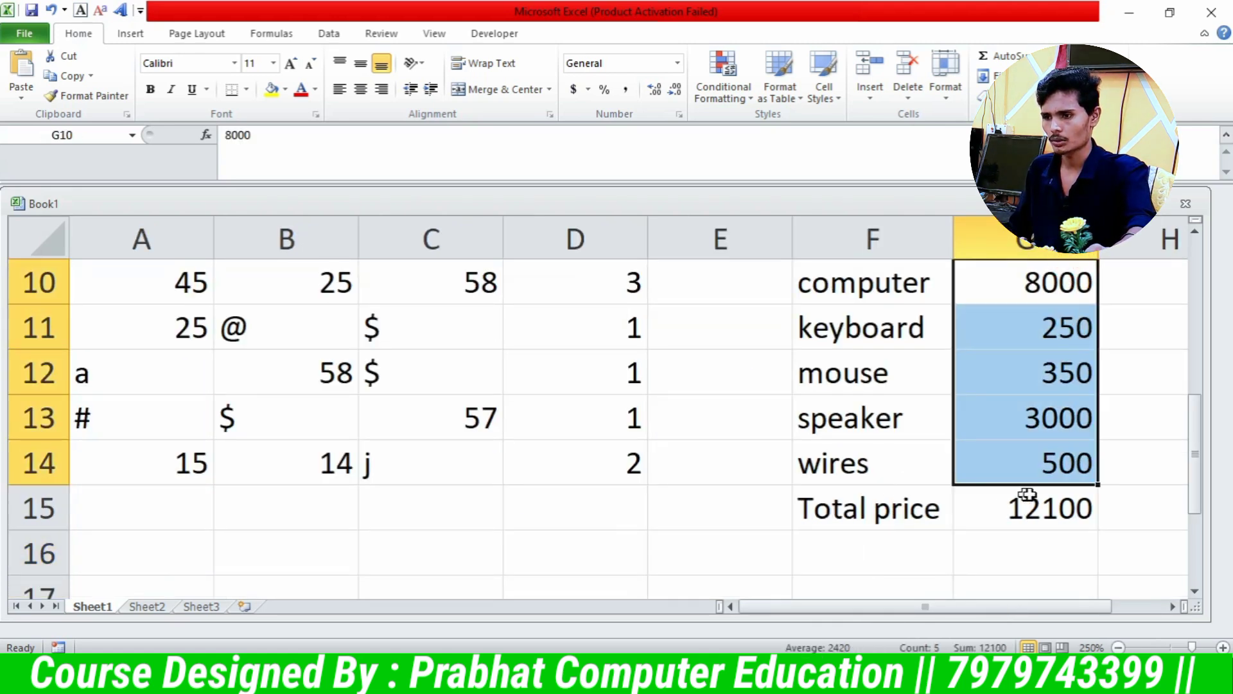
click(1057, 508)
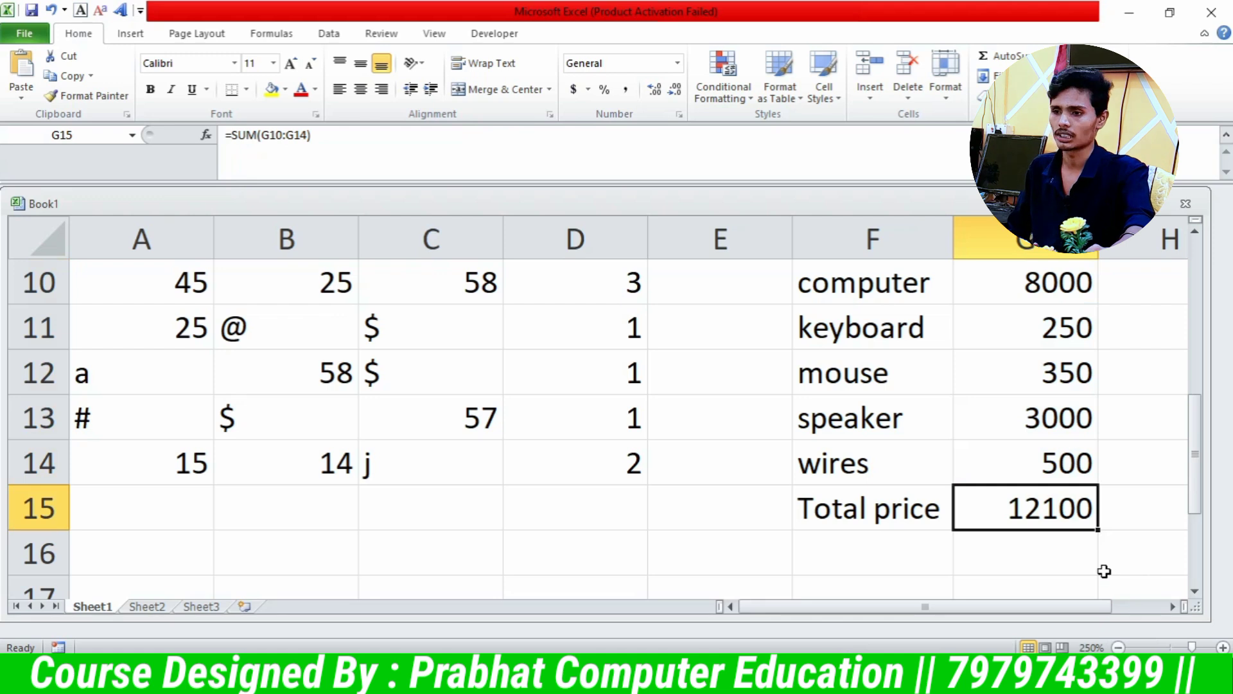
click(1103, 557)
scroll(1106, 560, up, 2)
scroll(1089, 507, down, 1)
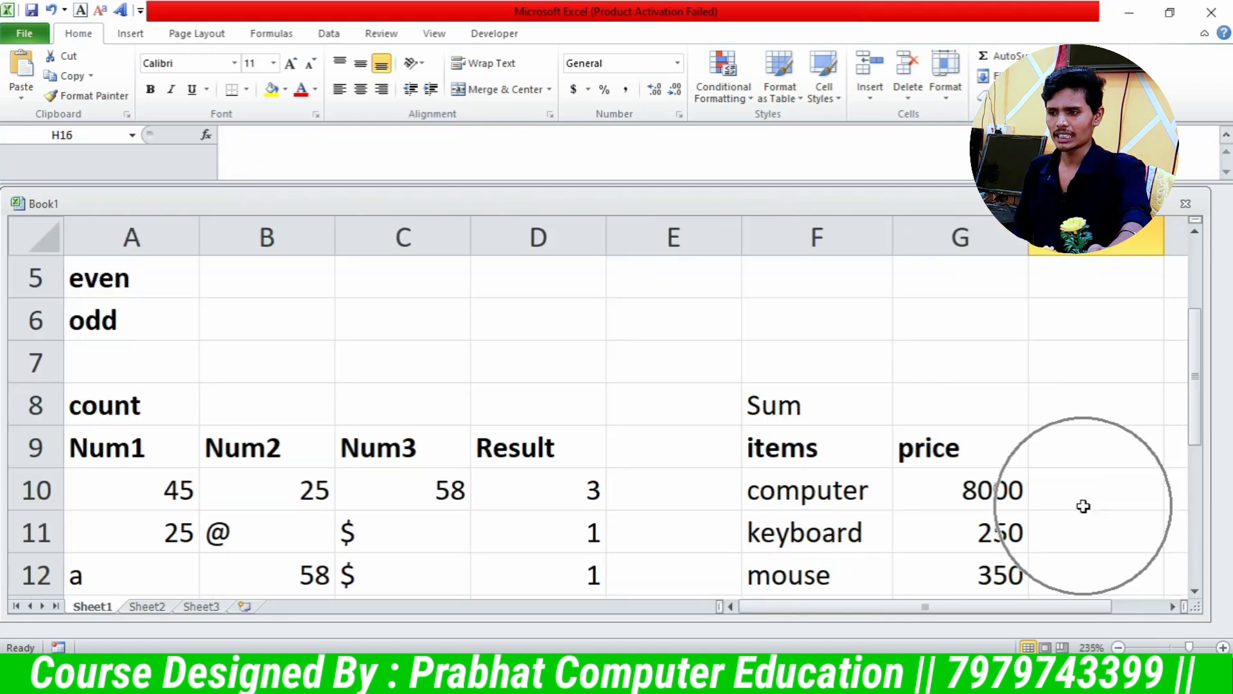
- Review the finished count and sum tables and the function list in column A to find the next function, code
key(Down)
key(Down)
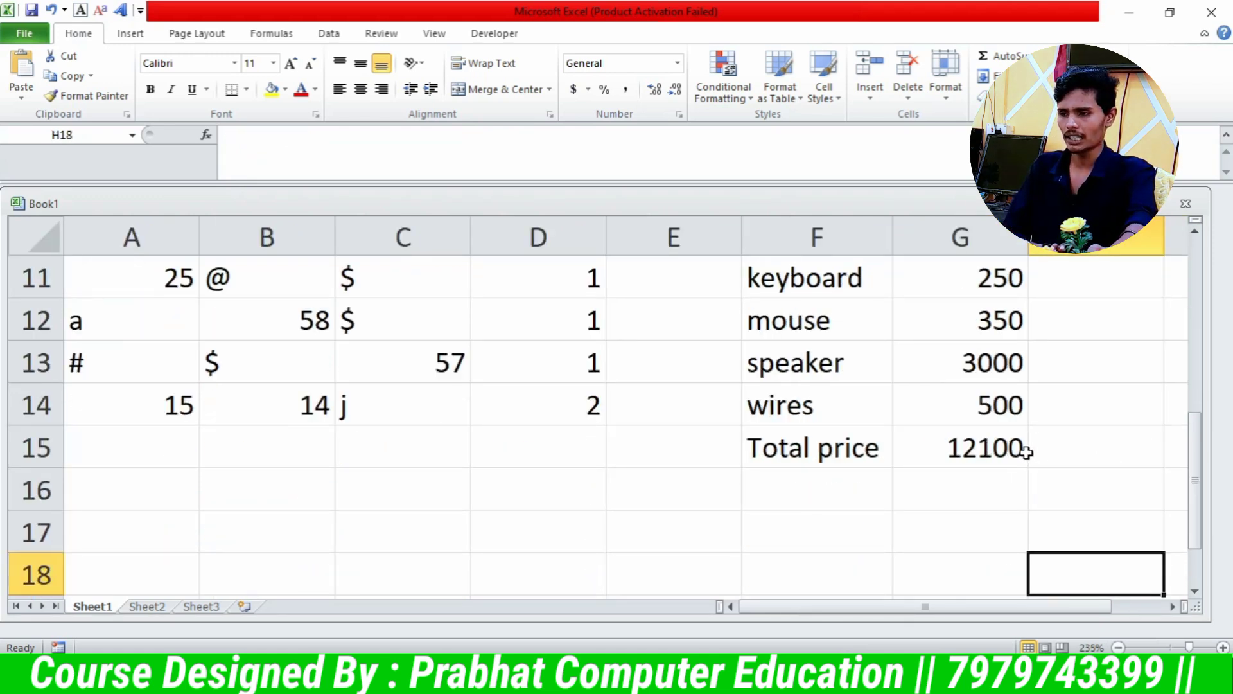
key(Up)
key(Left)
key(Left)
key(Left)
key(Left)
key(Left)
key(Left)
key(Left)
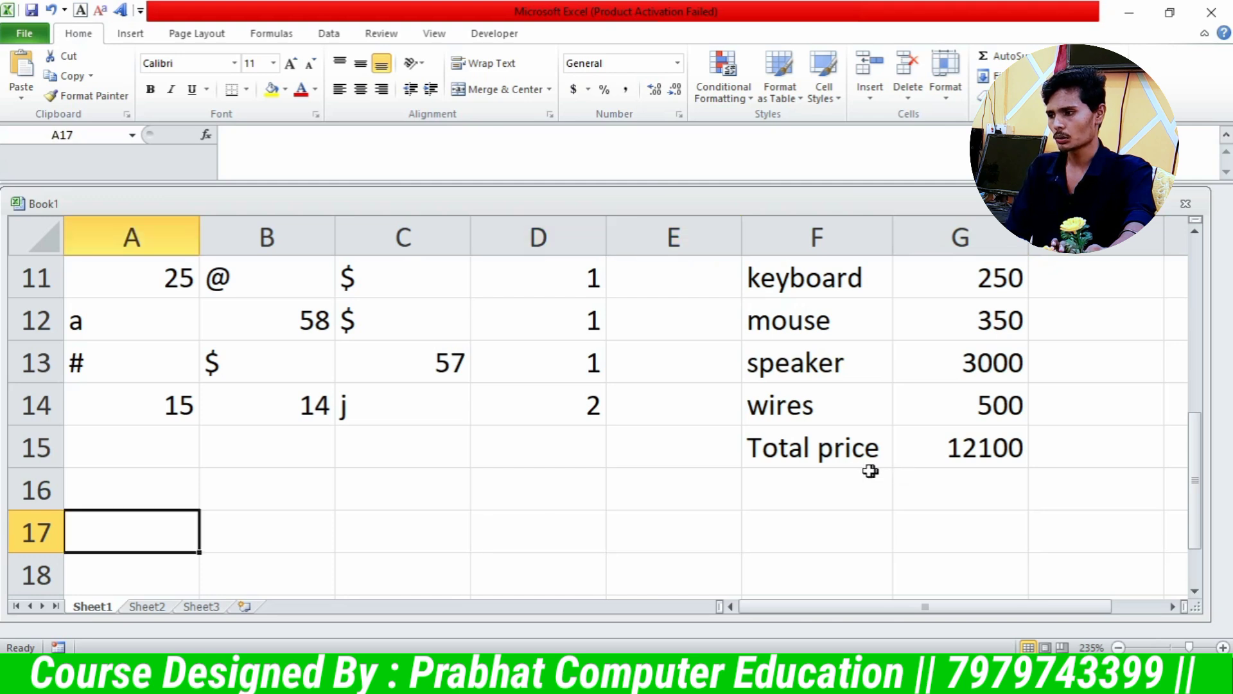
scroll(705, 498, up, 2)
scroll(404, 505, up, 2)
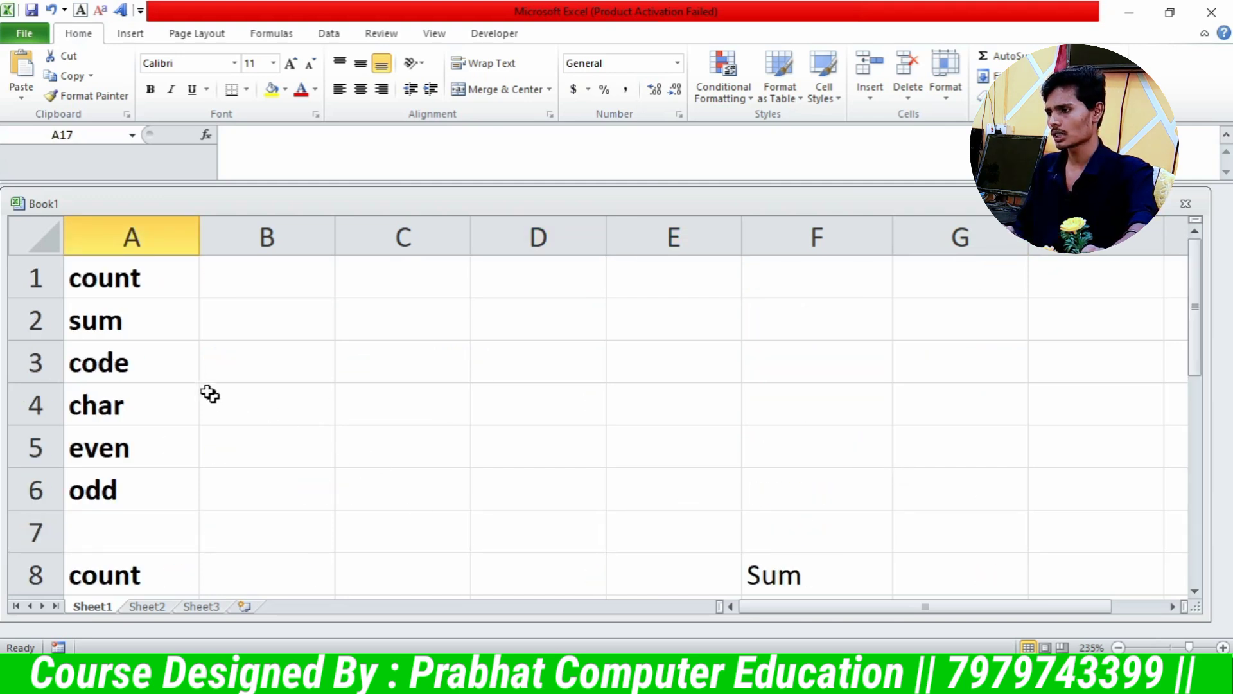
click(121, 357)
- Enter the column heading Num/alphabet in cell A16, below the count table
scroll(140, 364, down, 4)
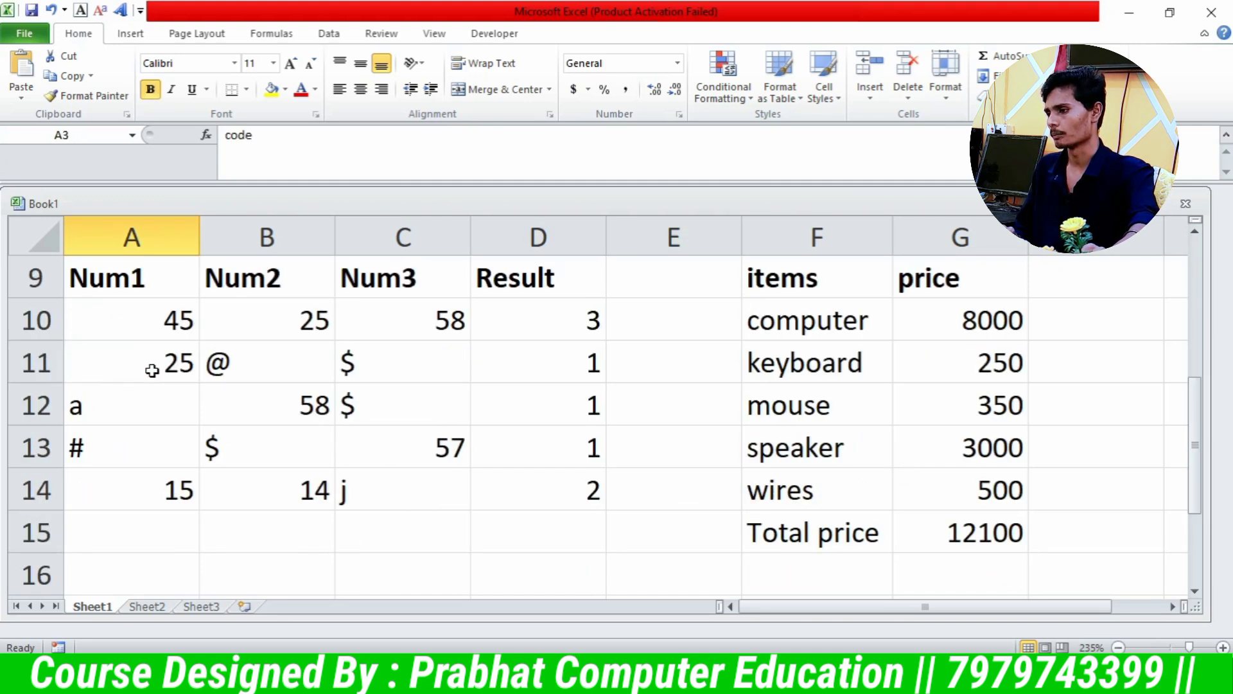
click(178, 419)
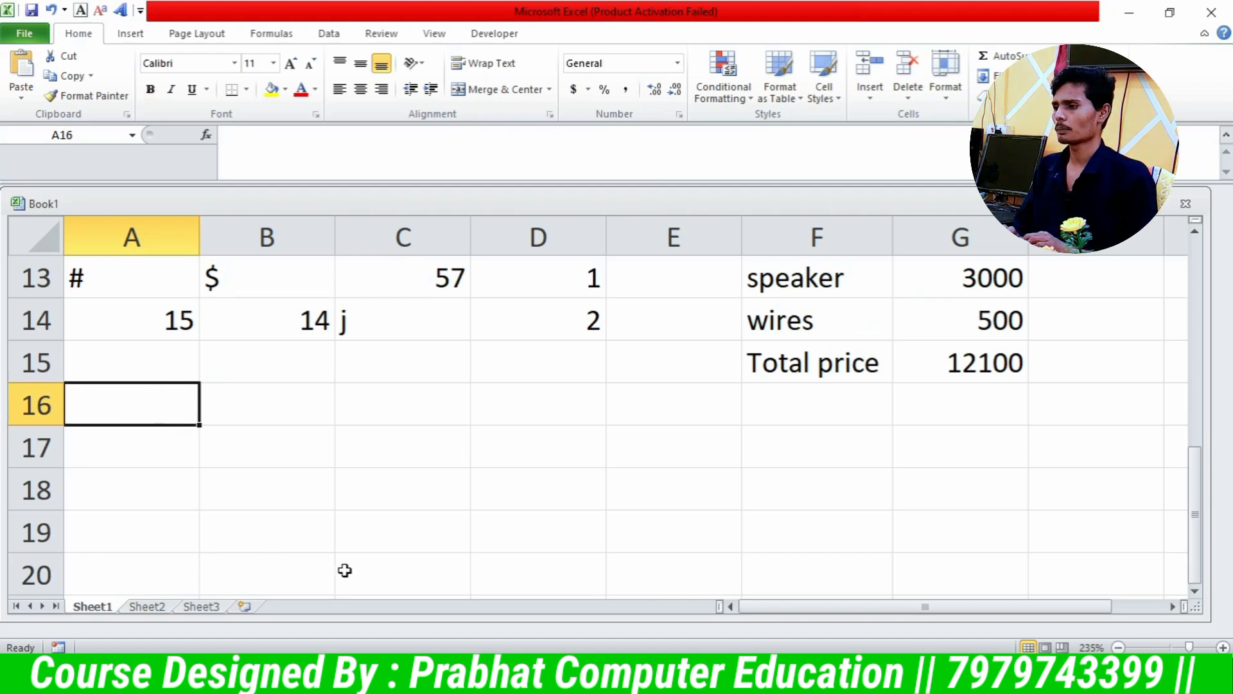
text(number)
key(Return)
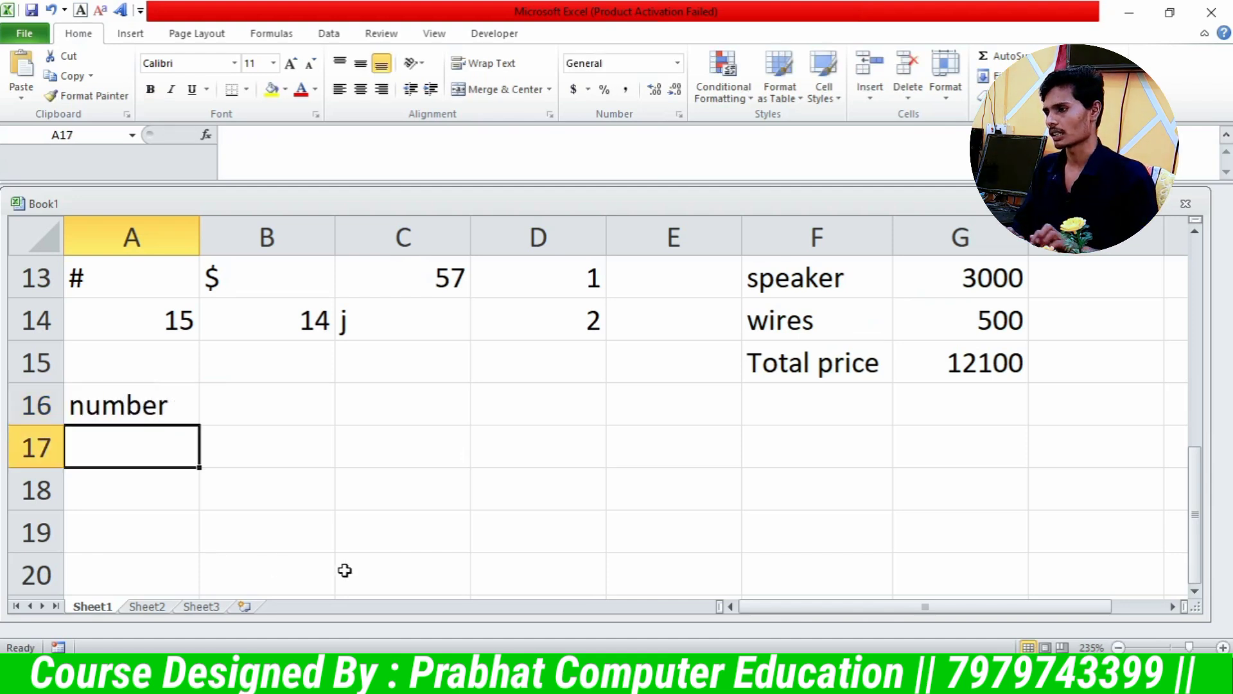
key(Up)
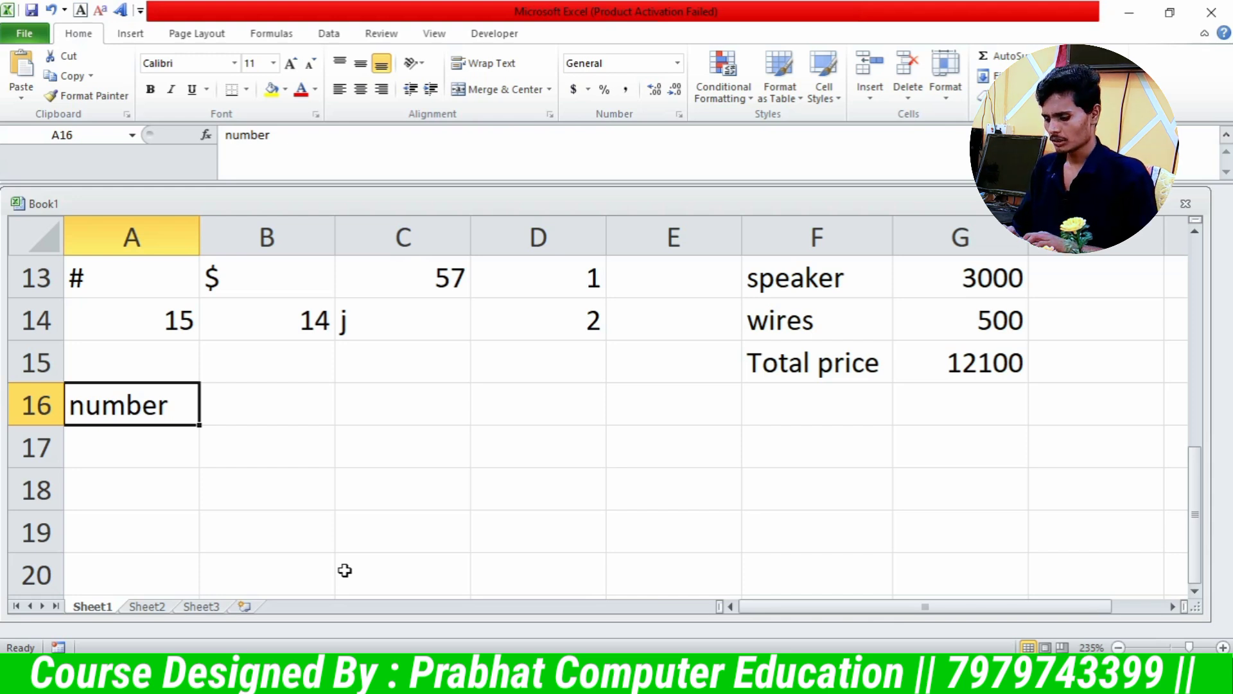
text(Nu)
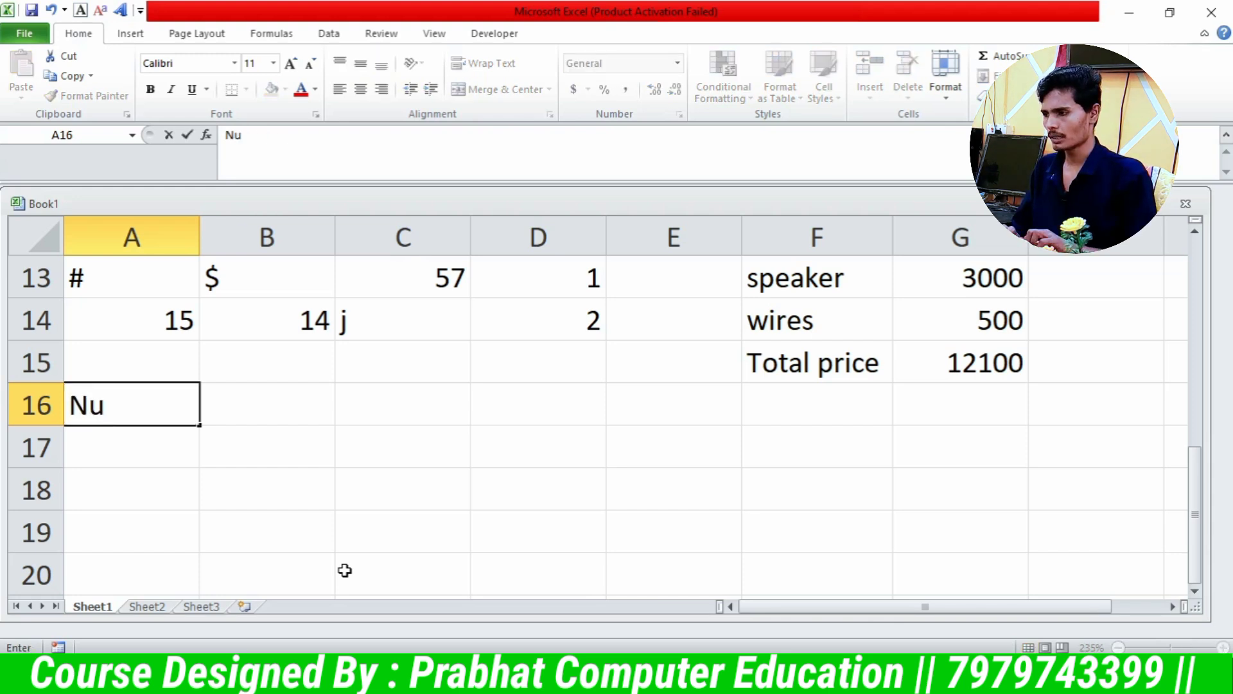
text(m?)
key(BackSpace)
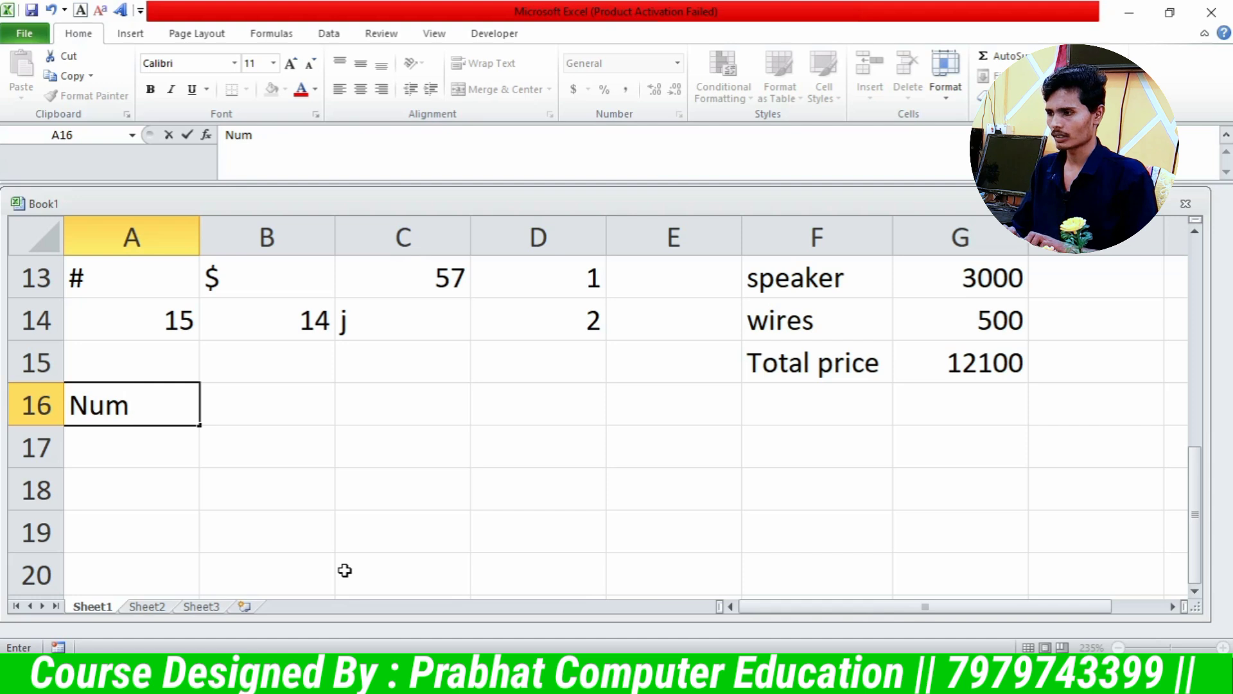
text(/alphabet)
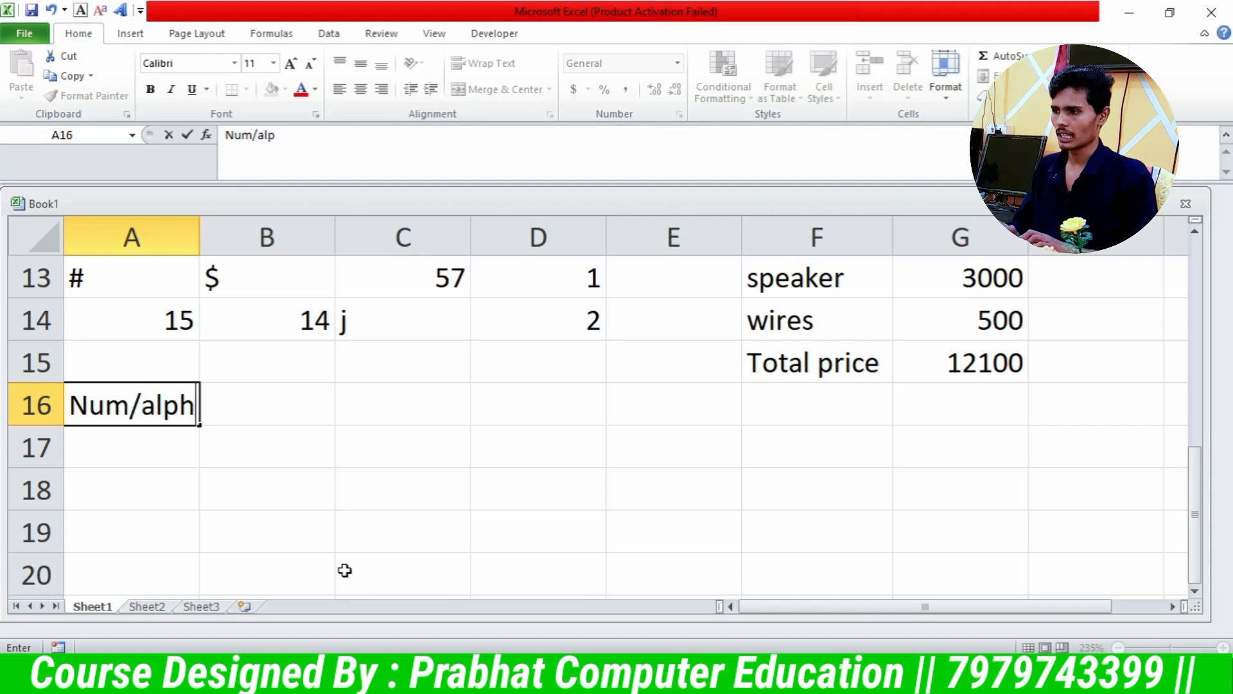
key(Return)
- Widen column A to fit the Num/alphabet heading
key(Up)
key(Right)
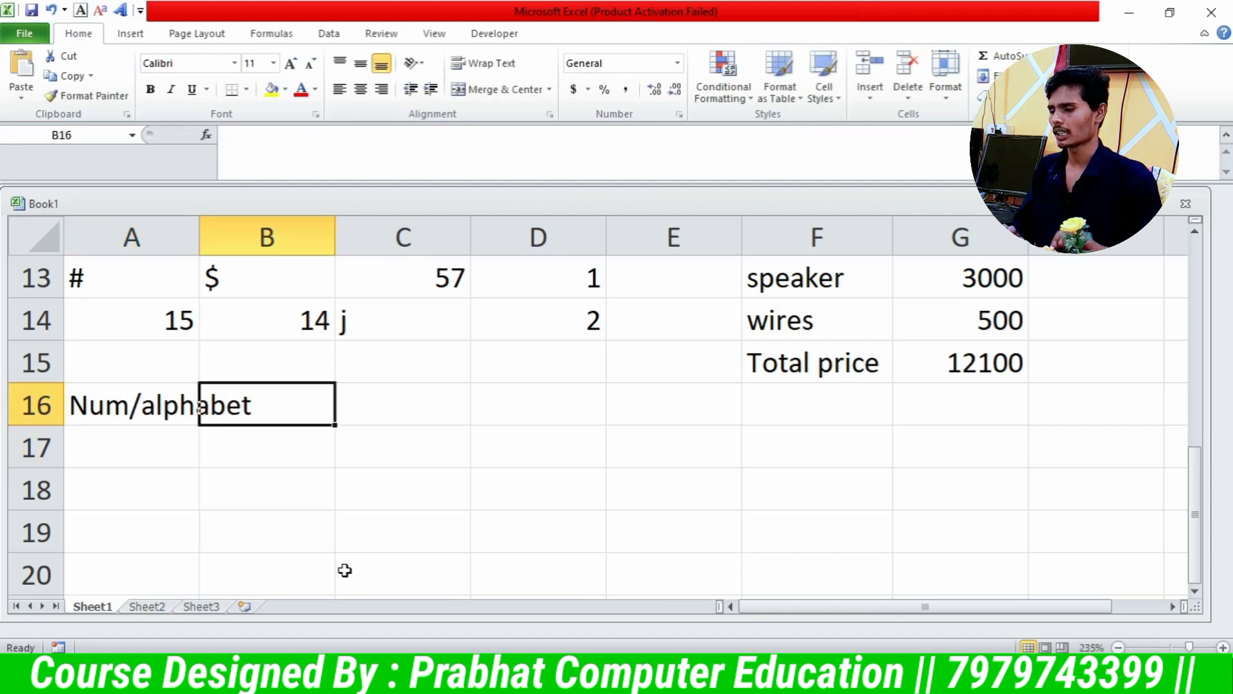
drag(206, 227, 207, 227)
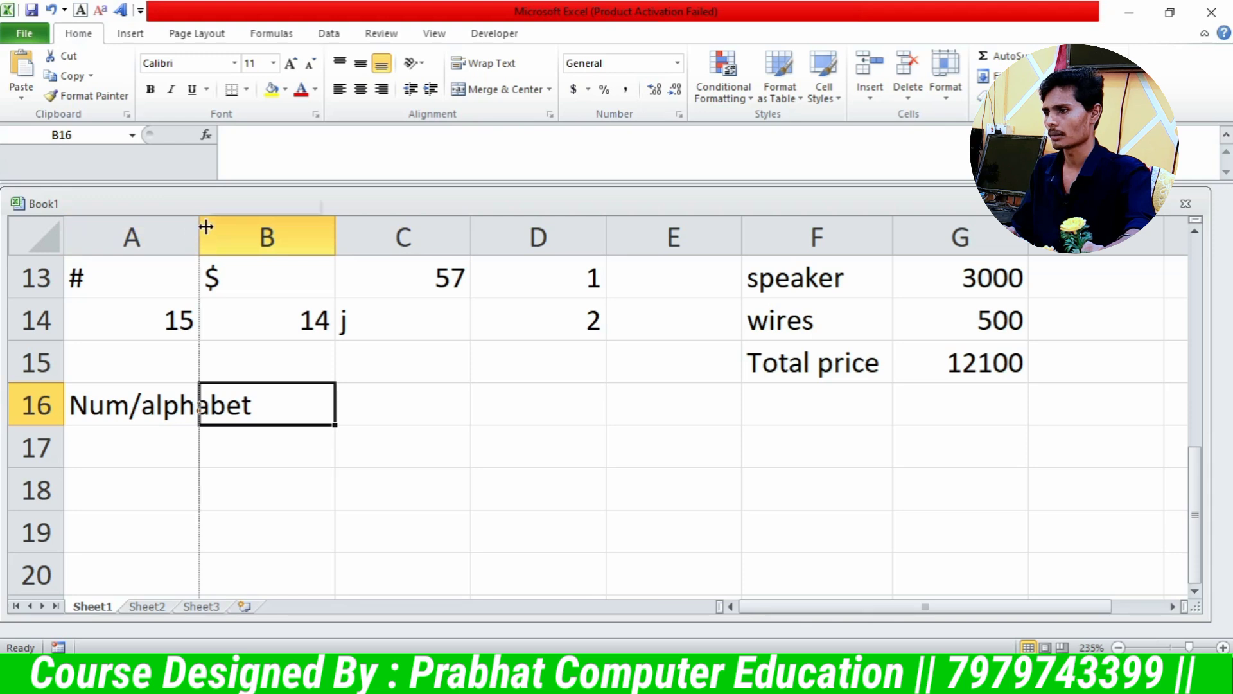
double_click(205, 227)
- Enter the heading code in cell B16 and make both headings, A16 and B16, bold
click(374, 411)
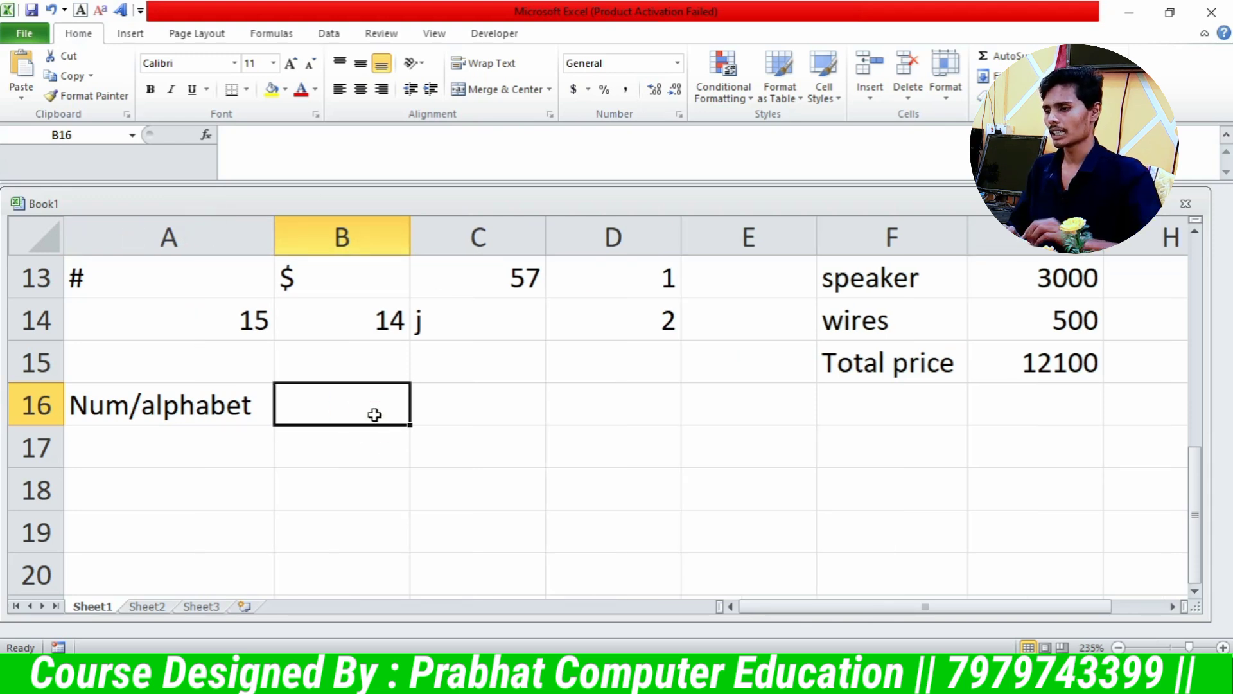
text(code)
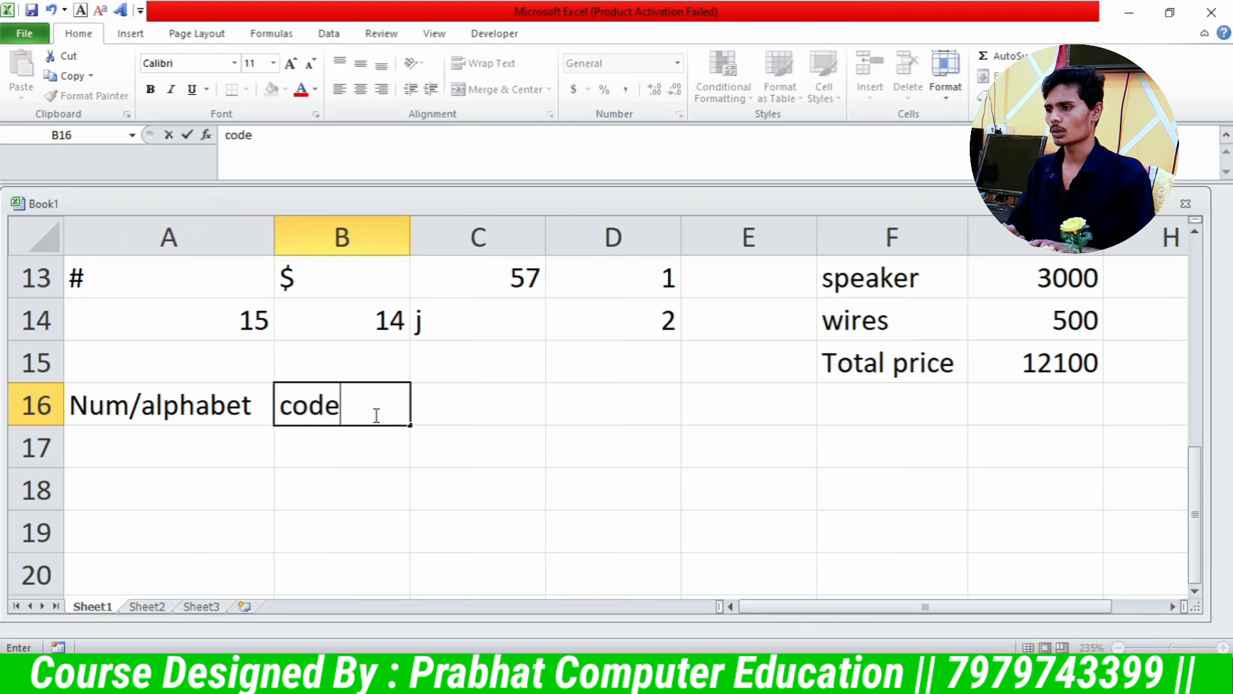
key(Return)
click(374, 414)
key(shift+Left)
key(ctrl+b)
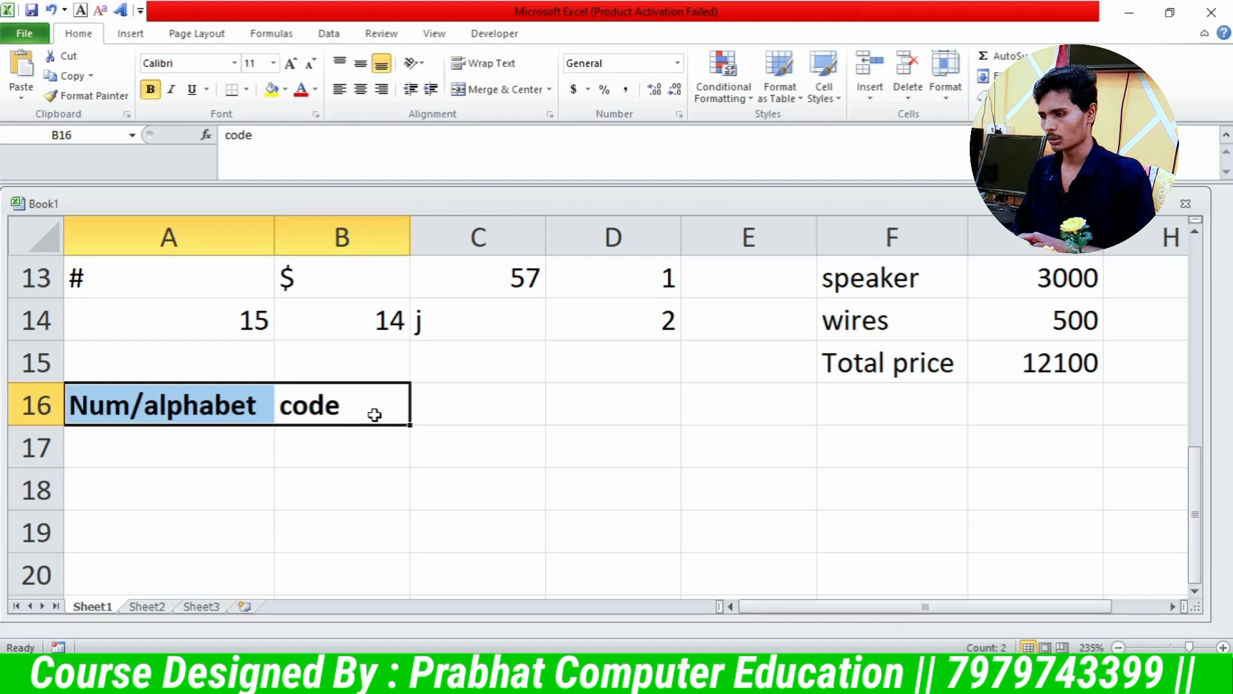
- Enter the sample characters 6, a, A, b and B in cells A17 to A21
key(Down)
key(Left)
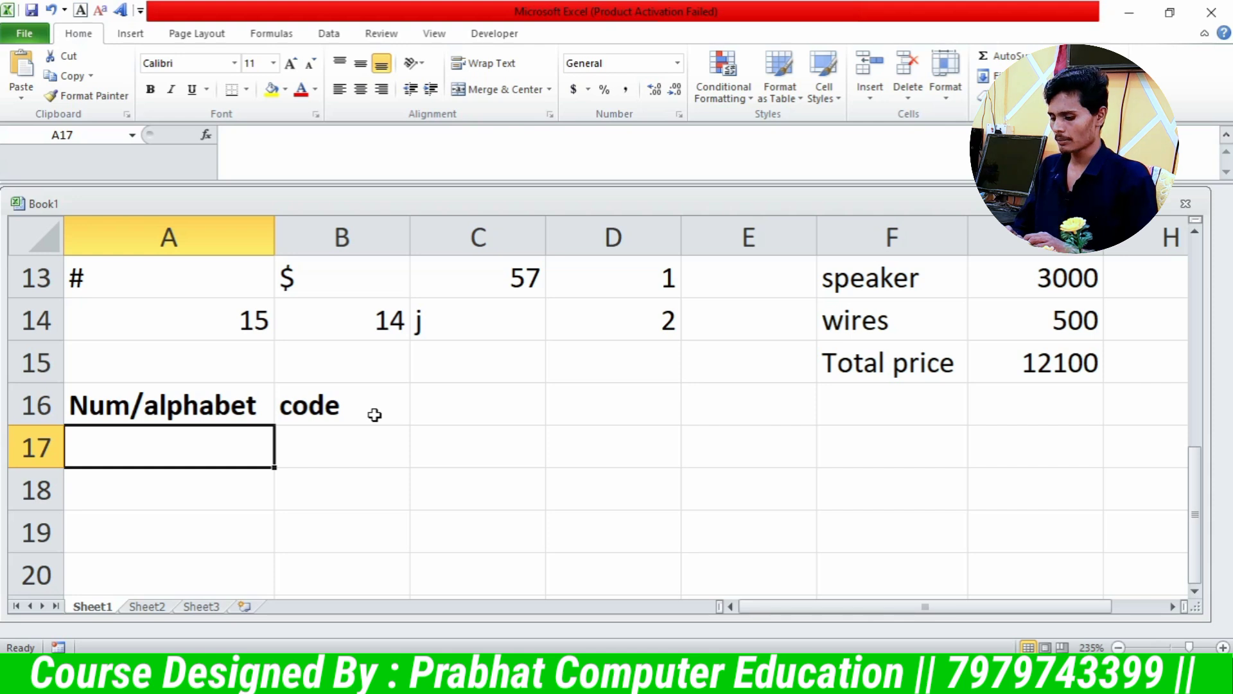
text(60)
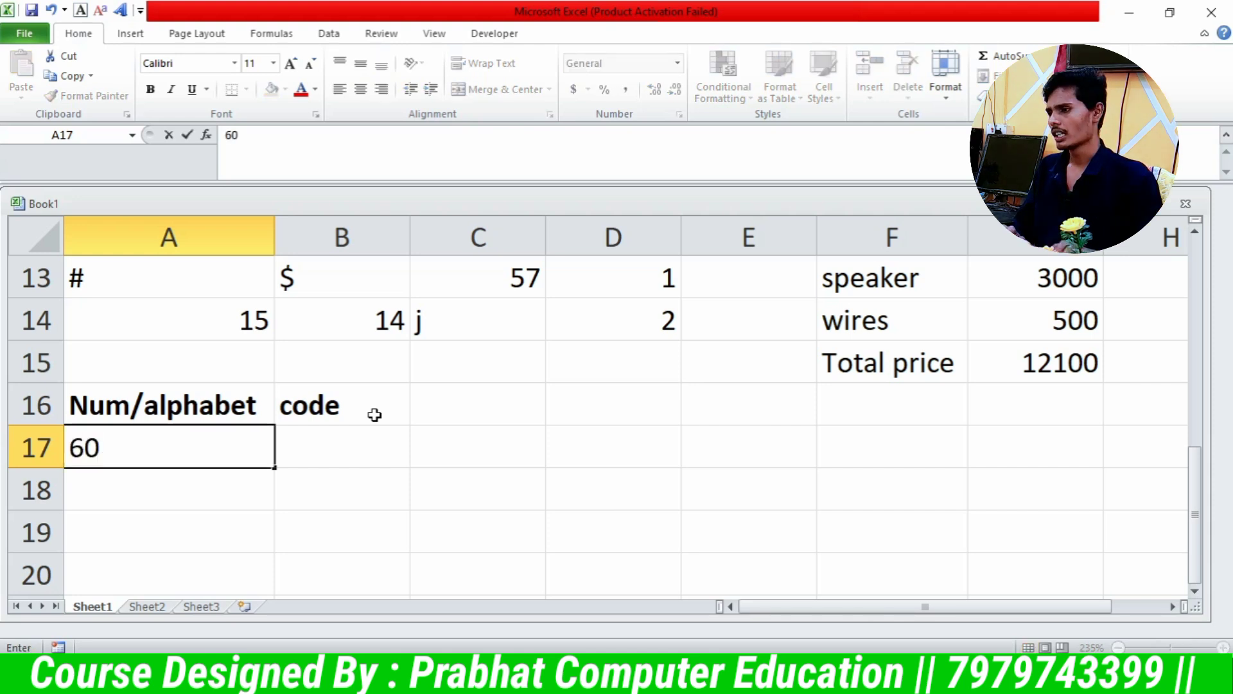
key(BackSpace)
key(Return)
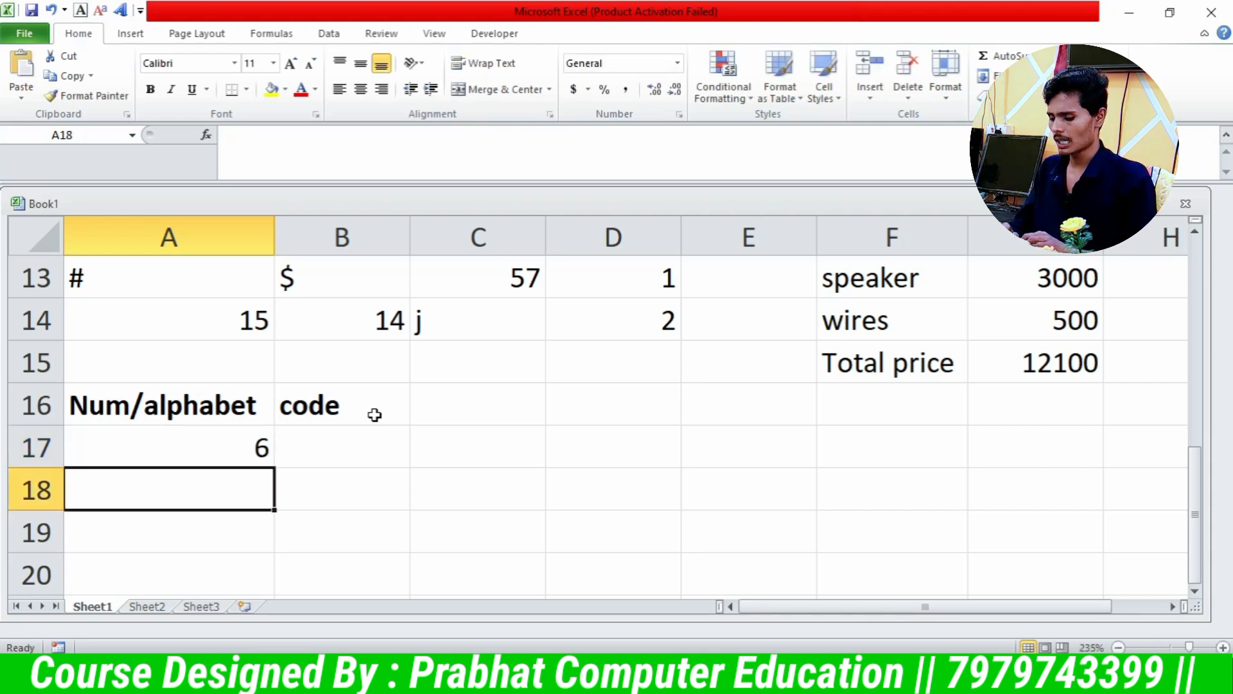
text(a)
key(Return)
text(A)
key(Return)
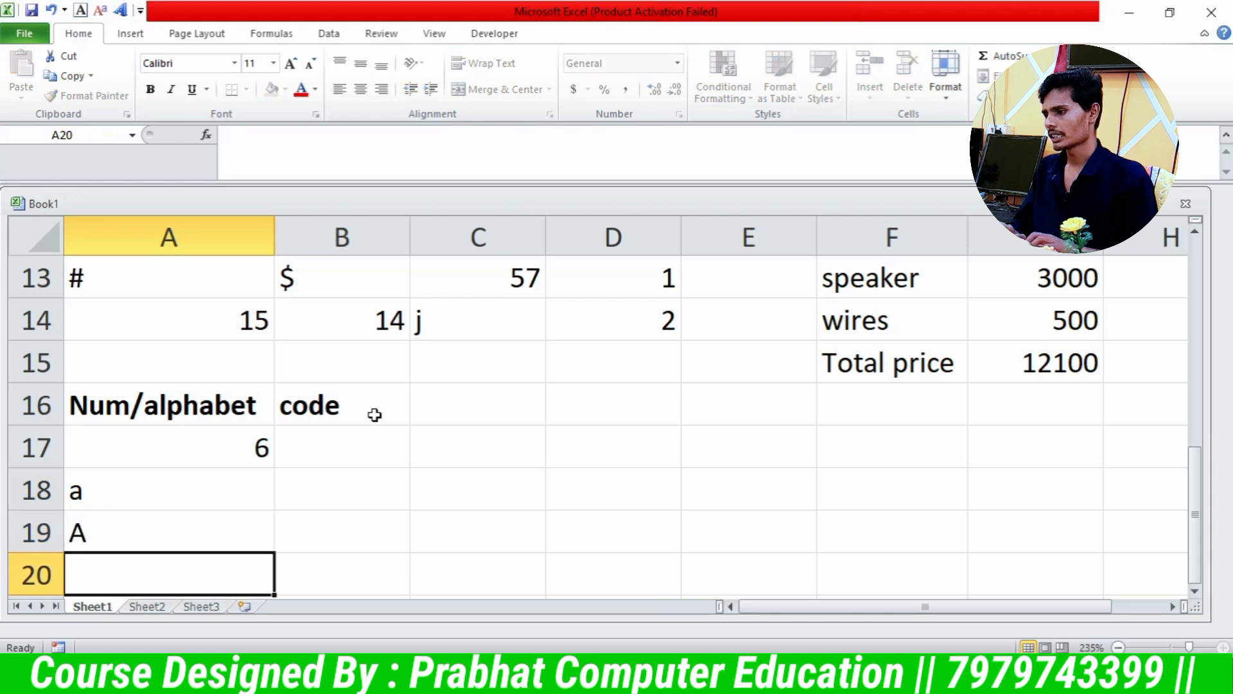
text(b)
key(Return)
text(BN)
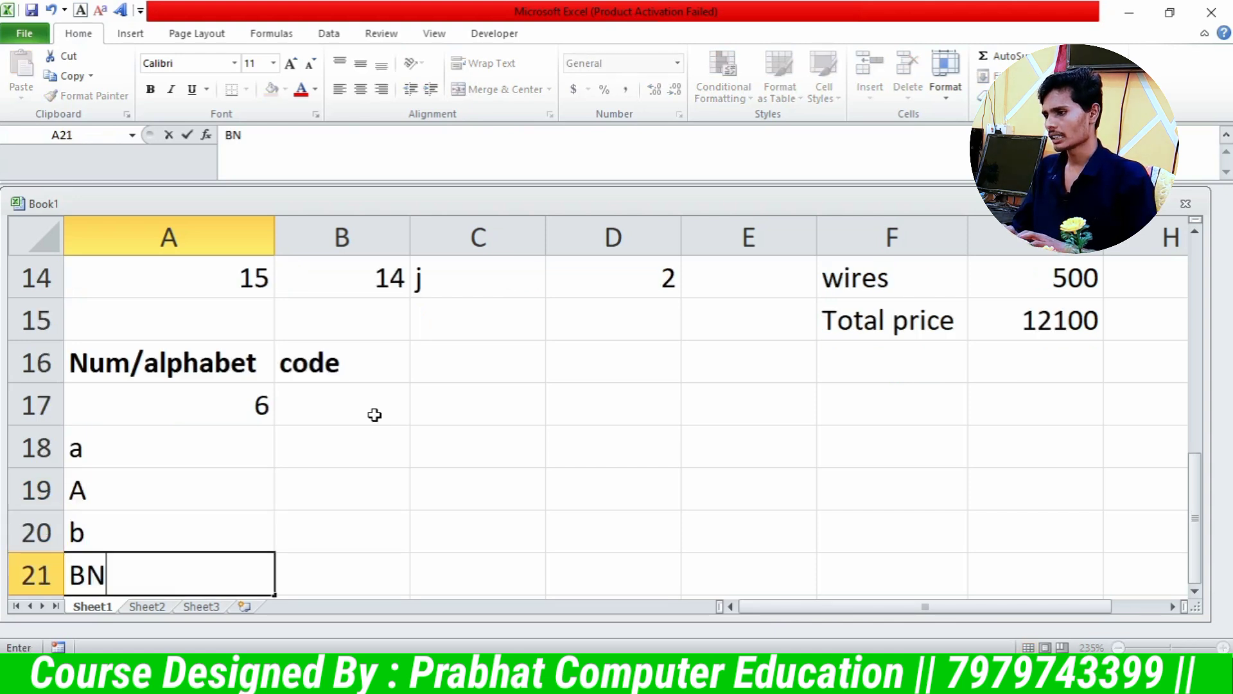
key(BackSpace)
key(Return)
- Get the character code of A17 in cell B17 with the formula =code(A17), and fill it down to B21
key(Up)
key(Up)
key(Up)
key(Up)
key(Right)
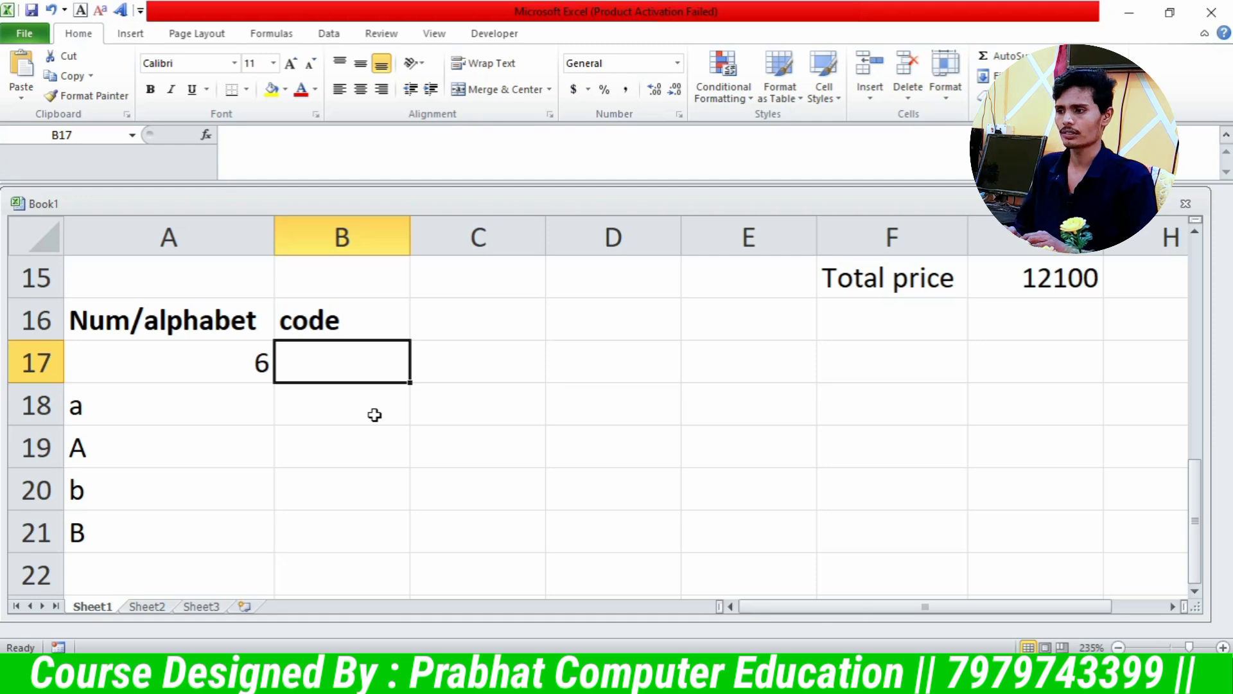
text(=)
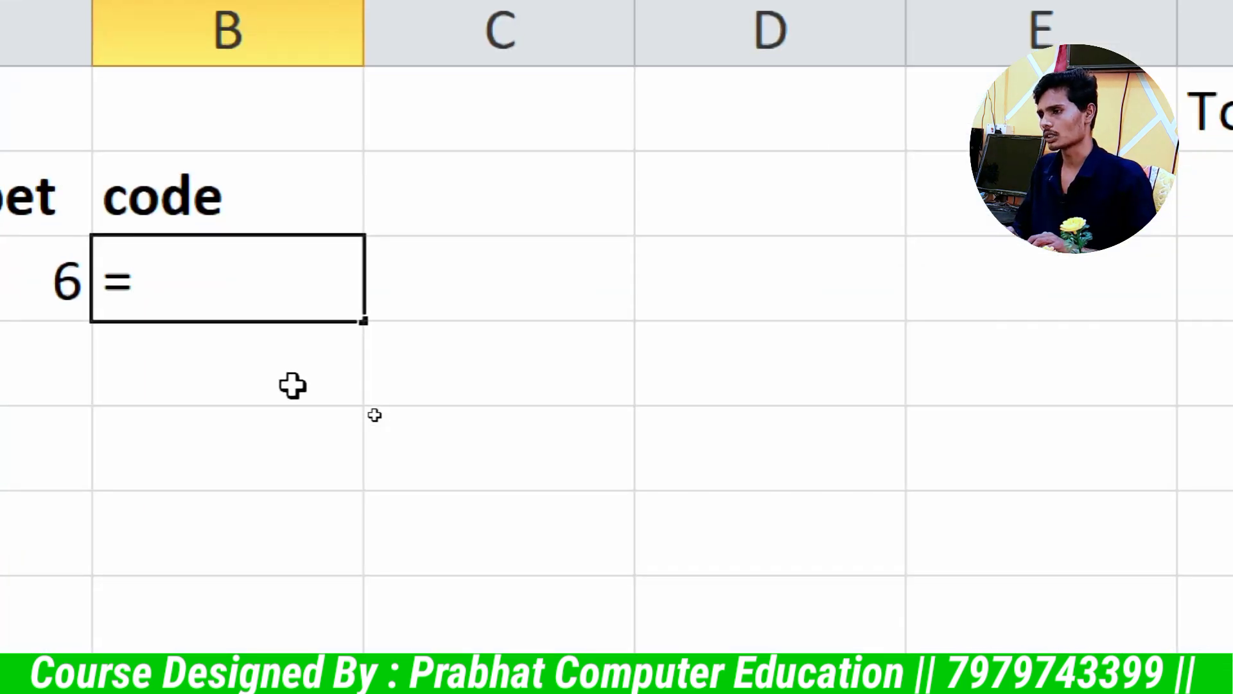
text(code()
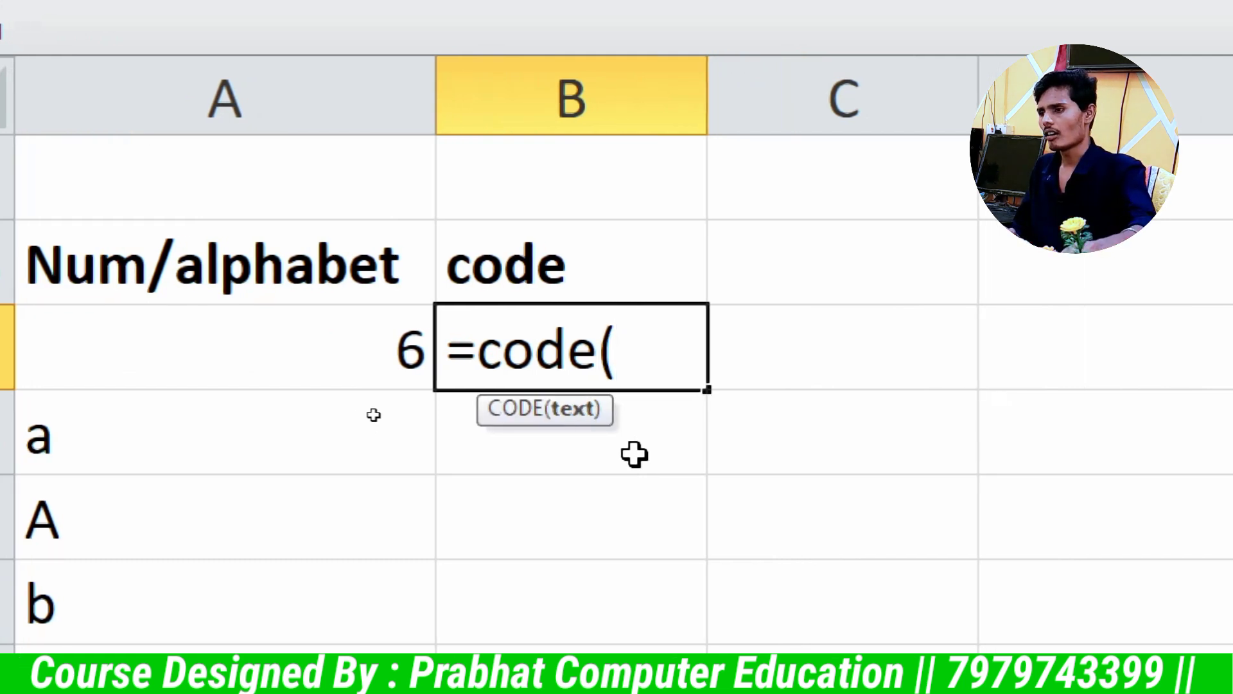
click(303, 350)
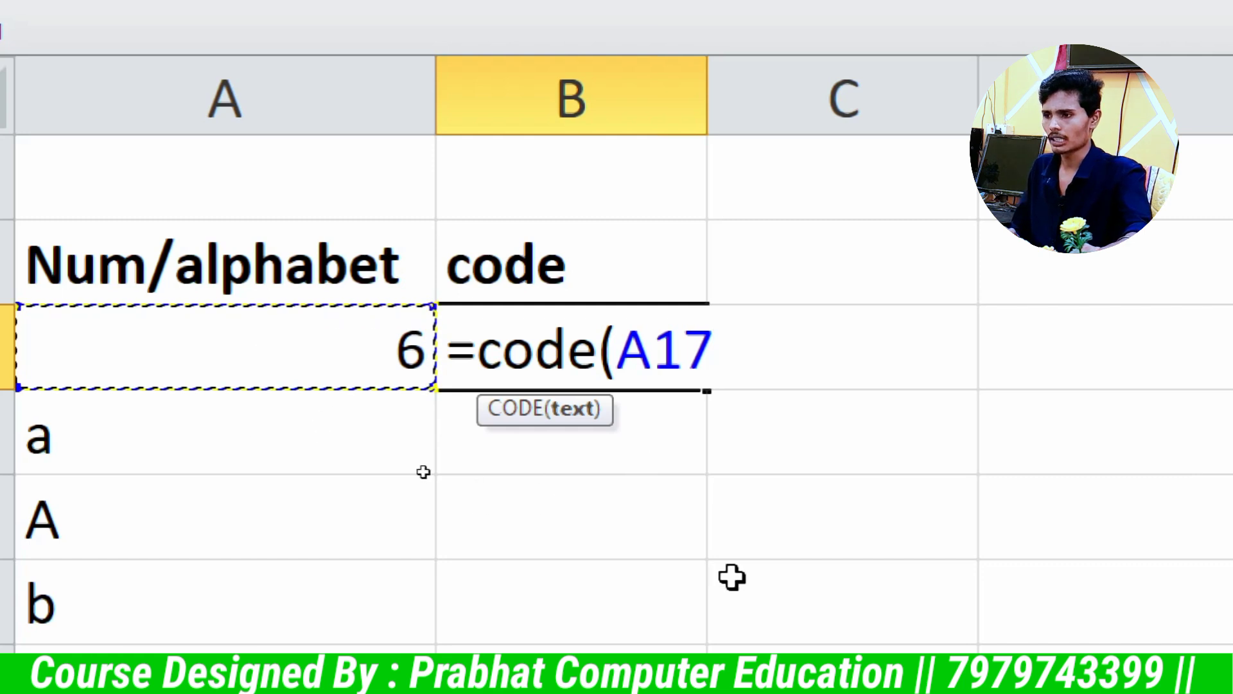
text())
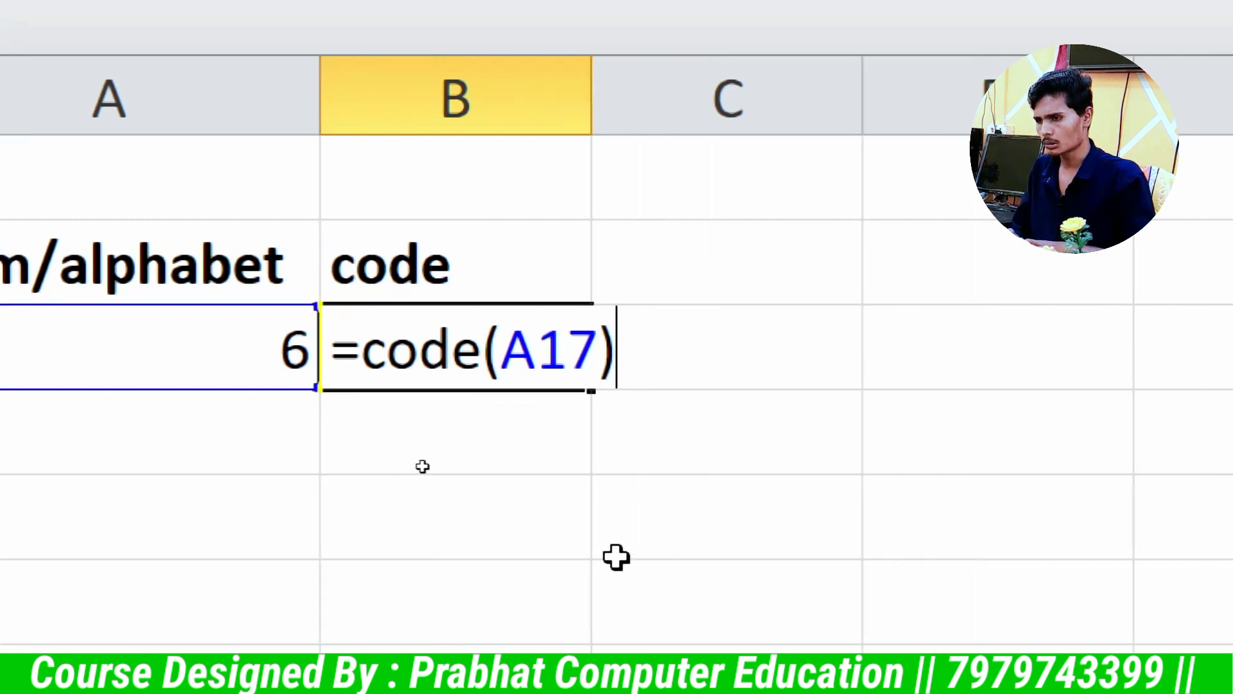
key(Return)
key(Up)
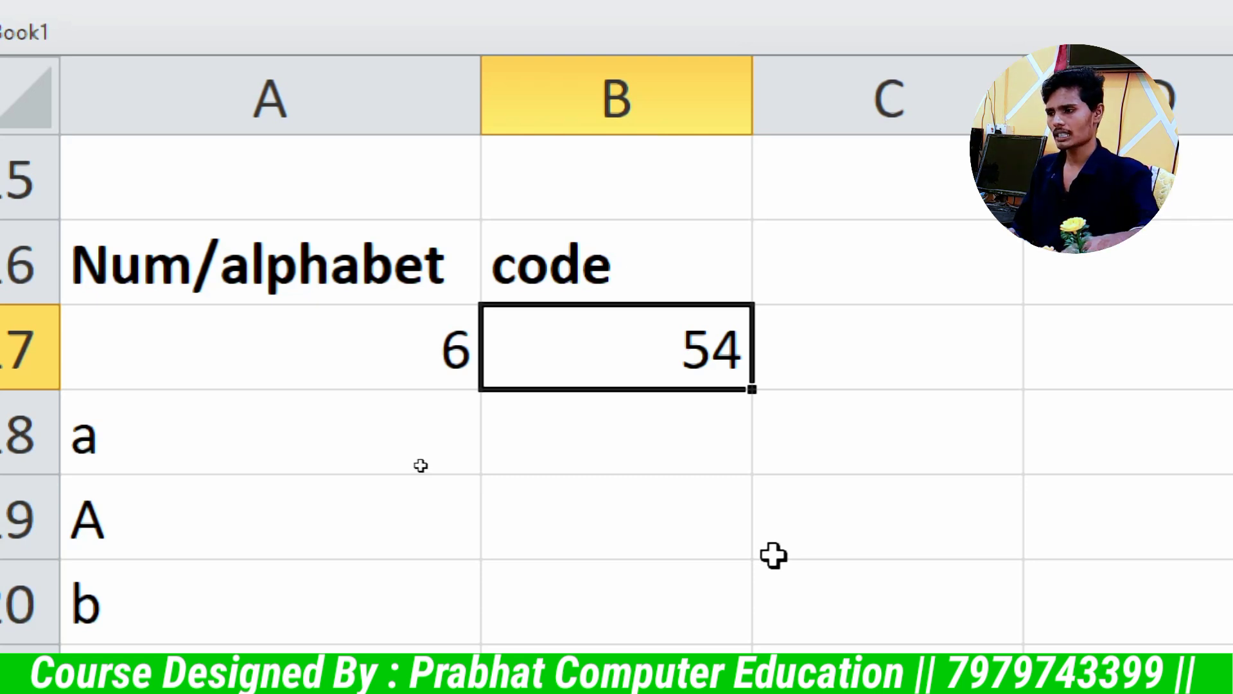
drag(758, 389, 697, 681)
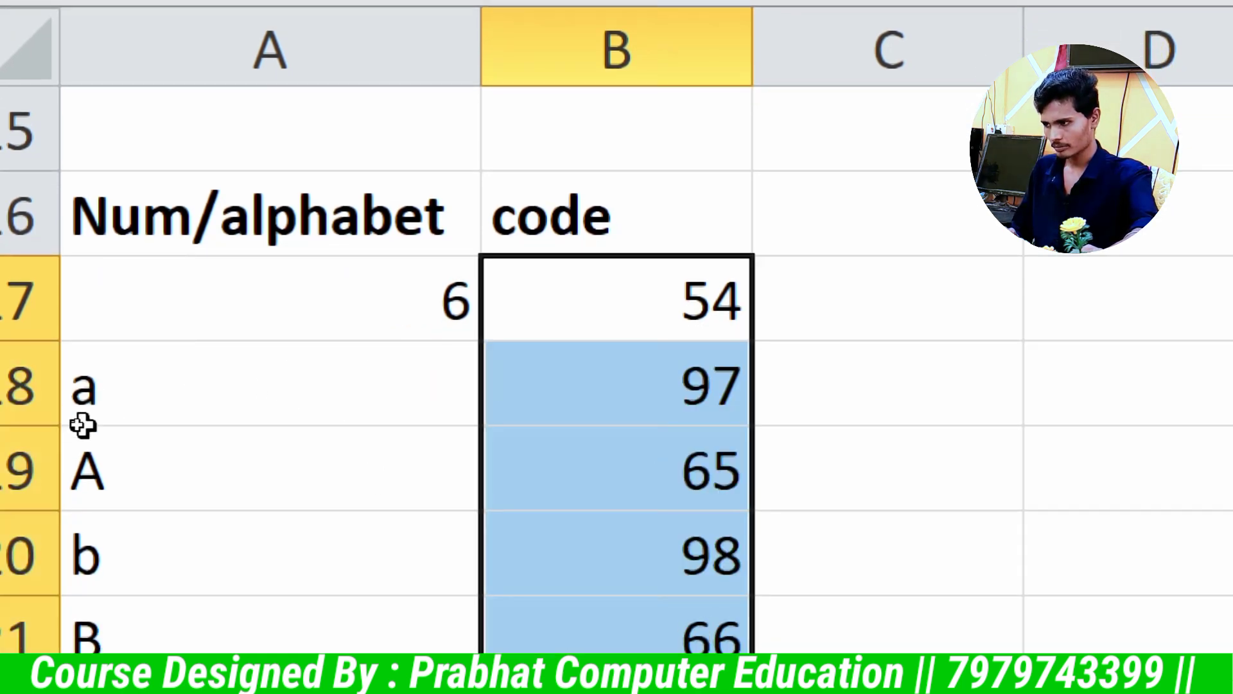
- Compare each letter in A18 to A21 with its character code in column B
click(325, 402)
click(691, 388)
click(128, 466)
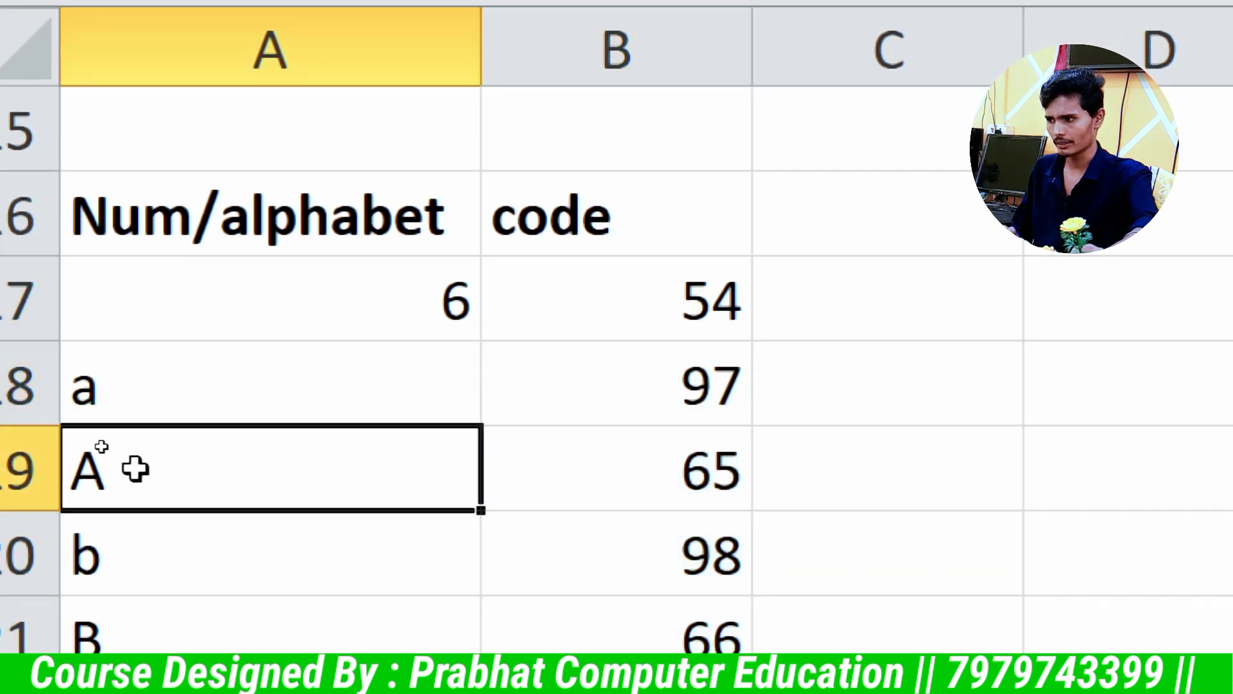
click(705, 443)
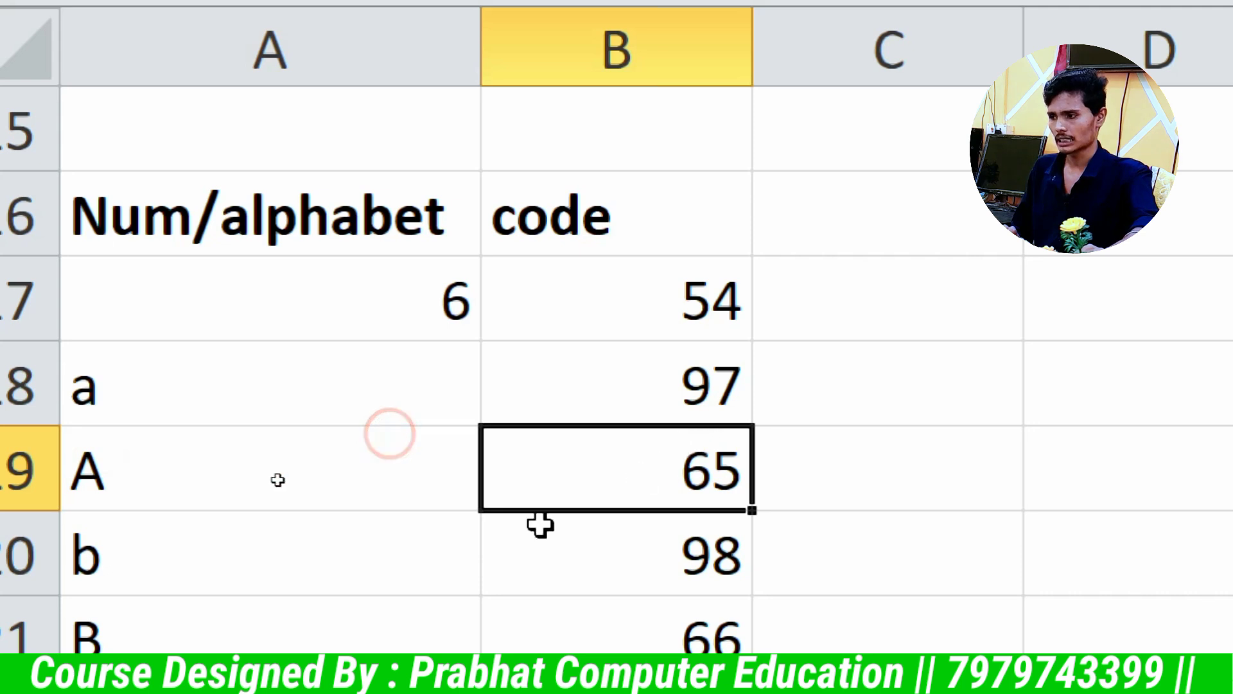
click(87, 562)
click(666, 567)
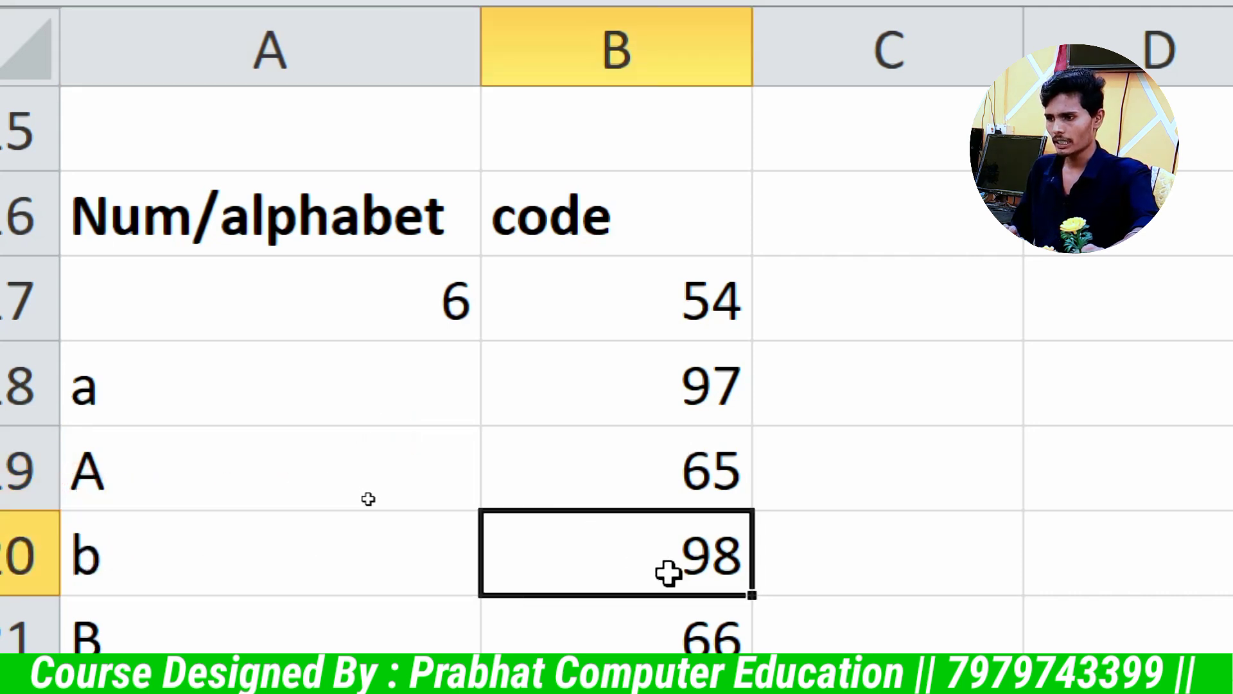
click(215, 639)
click(693, 628)
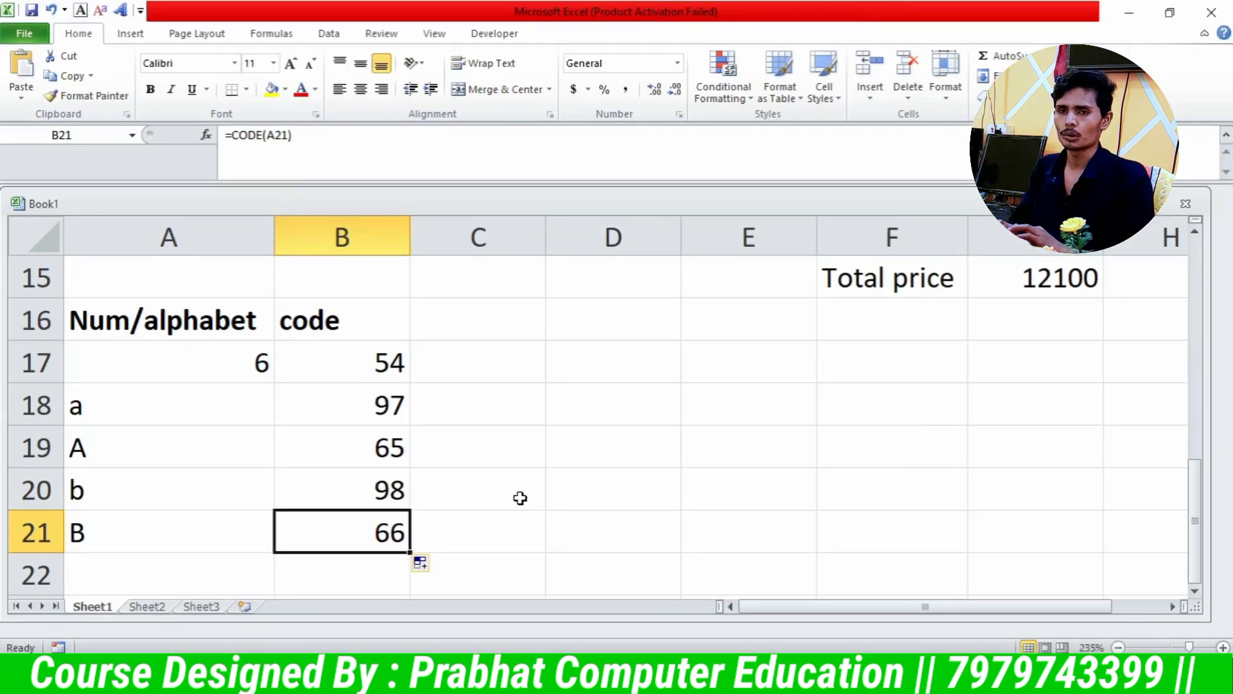
- Enter the heading char in cell D16 for the next example table
key(Up)
key(Up)
key(Up)
key(Up)
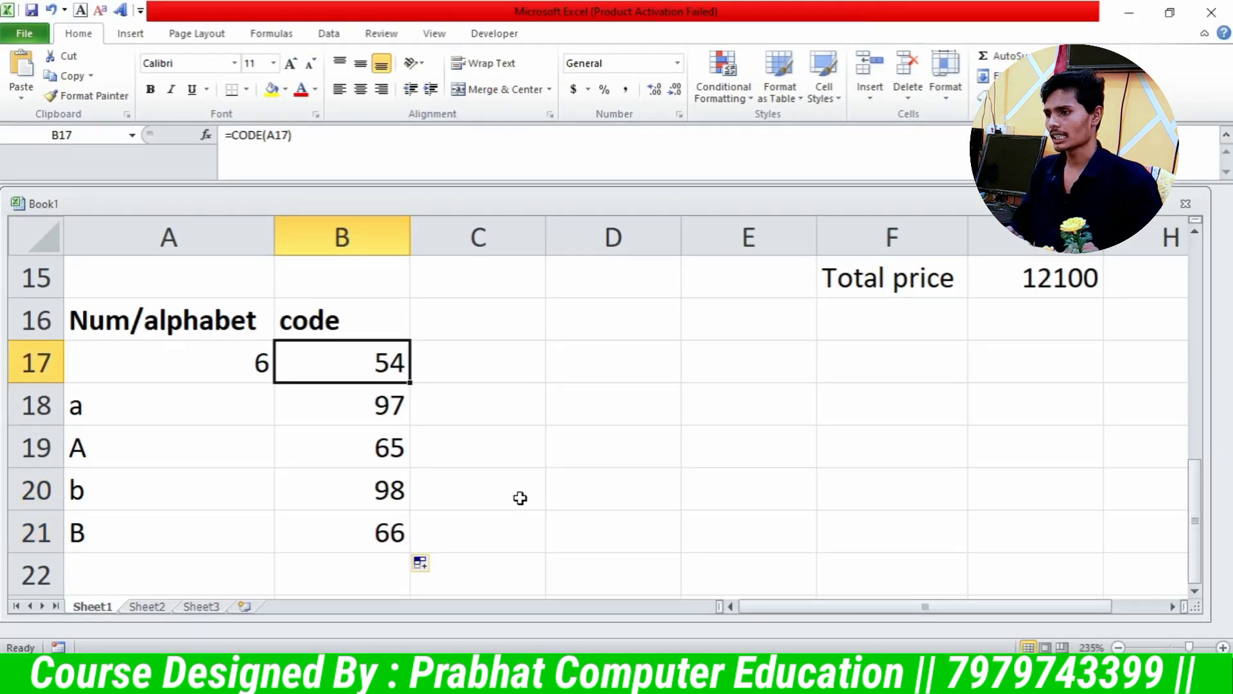
key(Up)
key(Right)
key(Right)
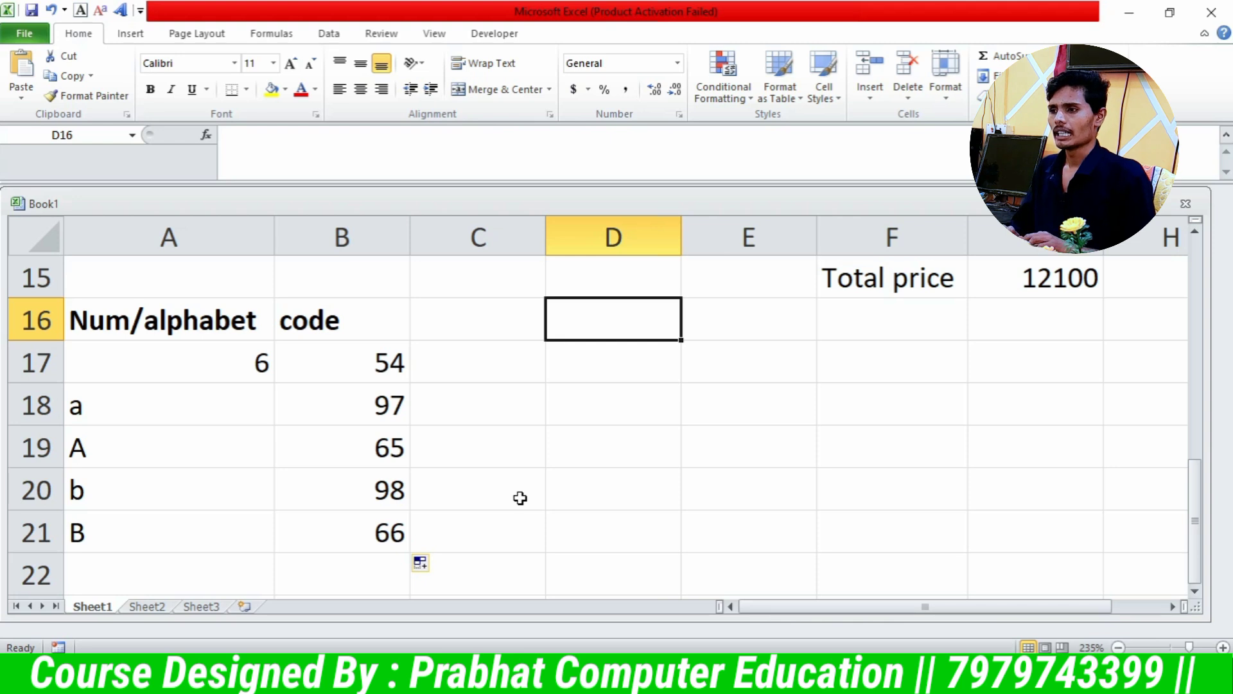
text(char)
key(Return)
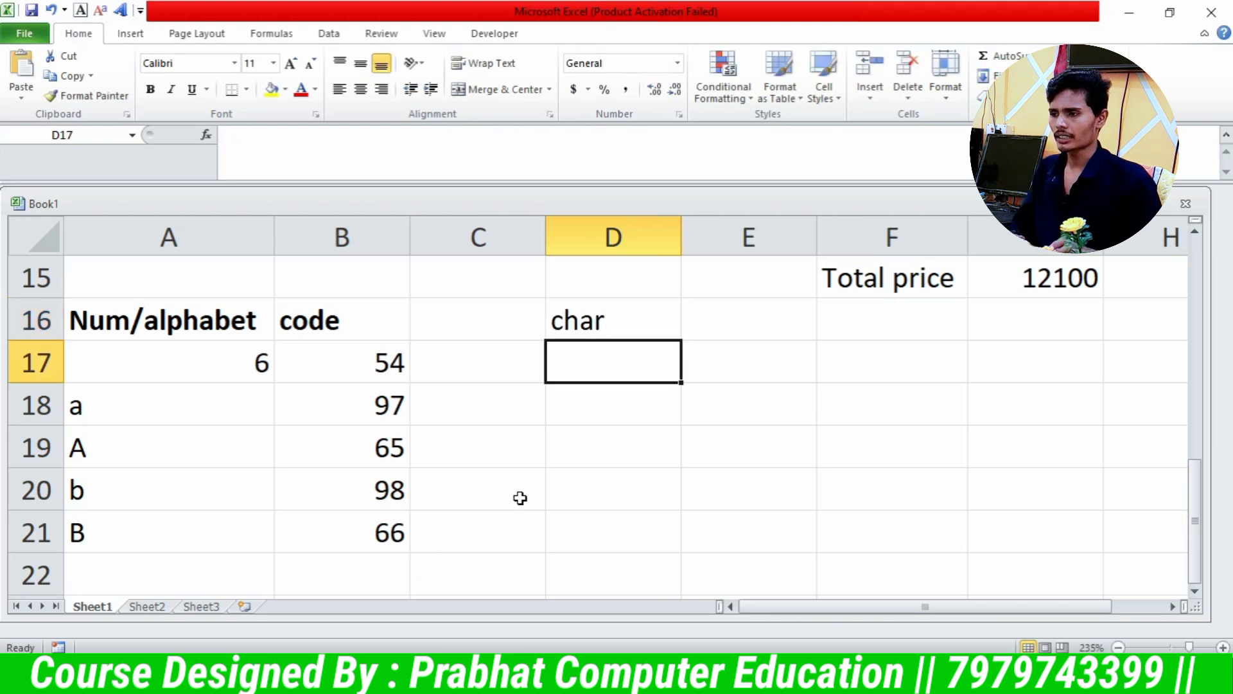
key(Up)
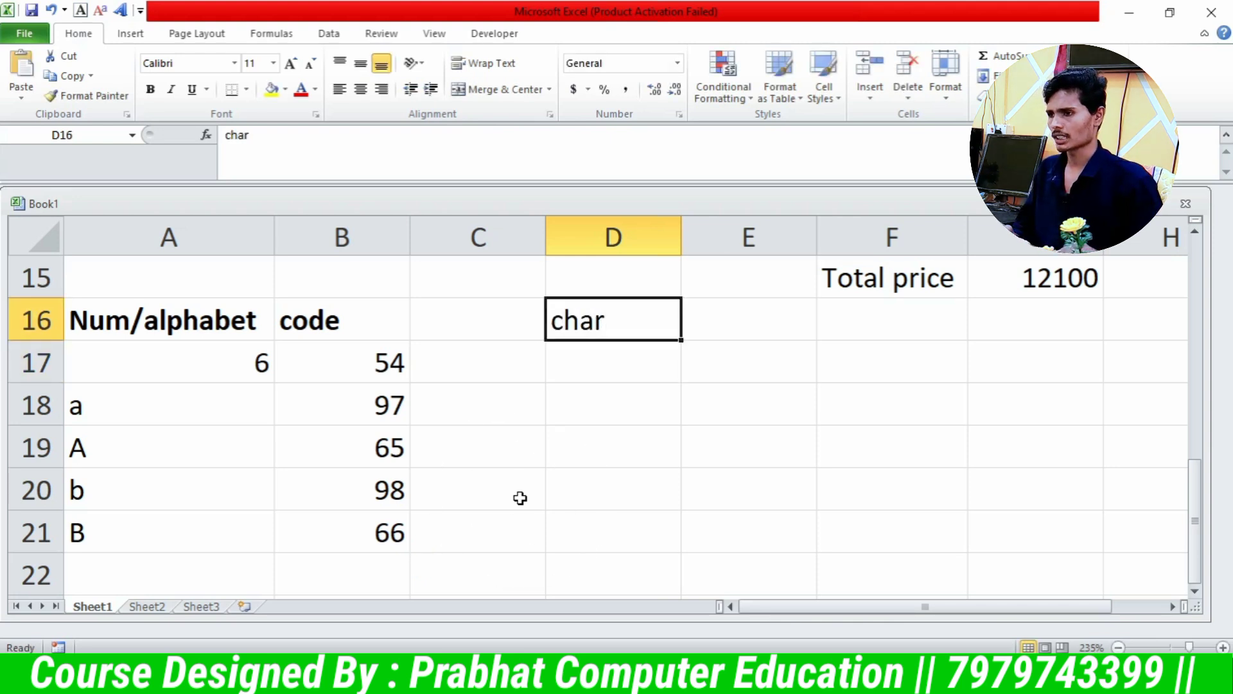
- Clear cell D16, enter the heading char there again and make it bold
key(Delete)
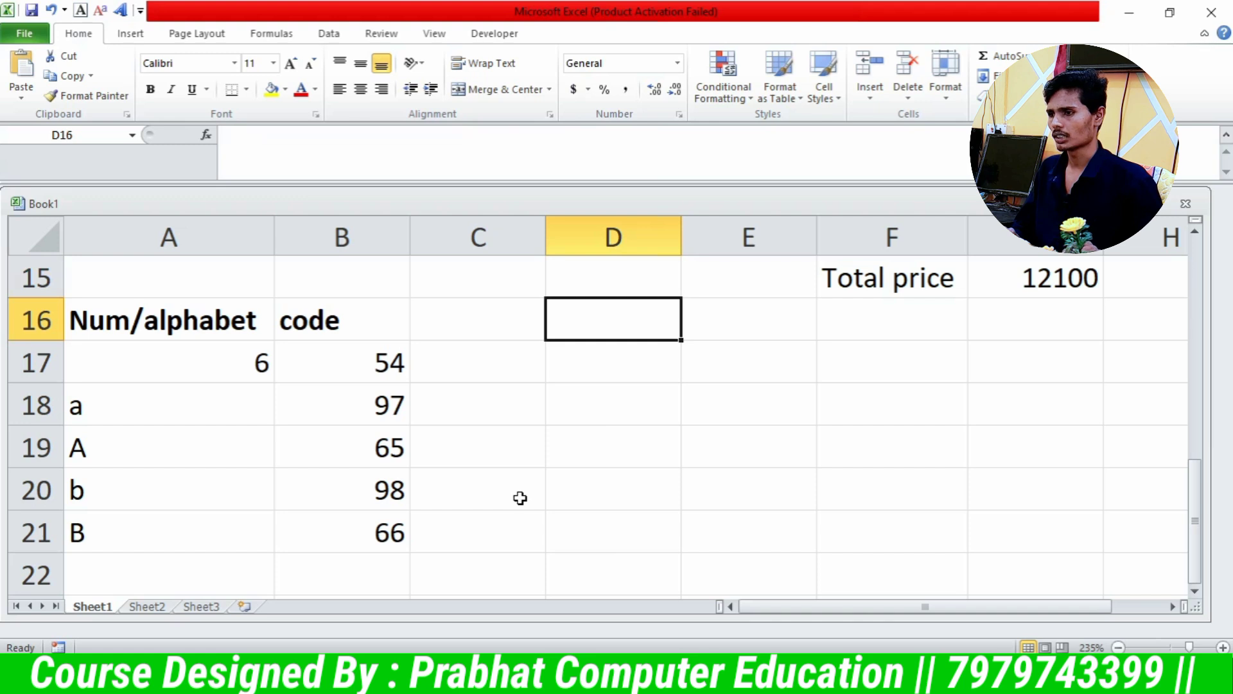
text(char)
key(Return)
key(Up)
key(ctrl+b)
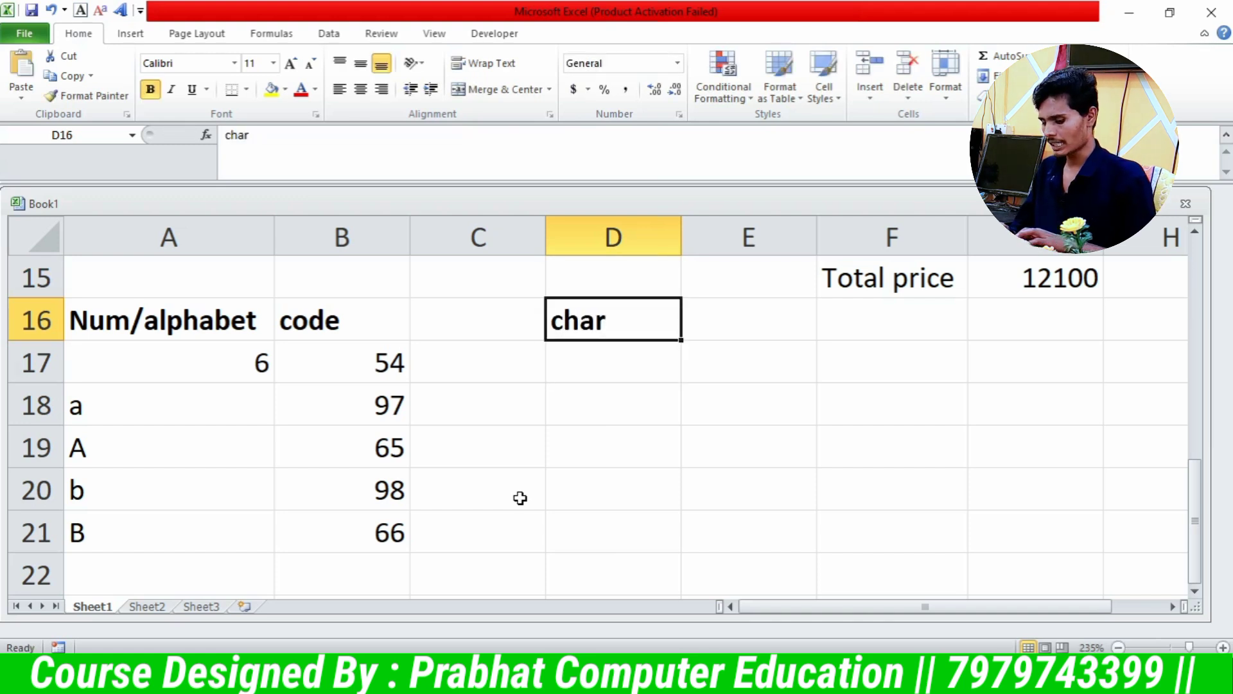
- Enter the column heading number in cell D17 and make it bold
key(Return)
text(umber)
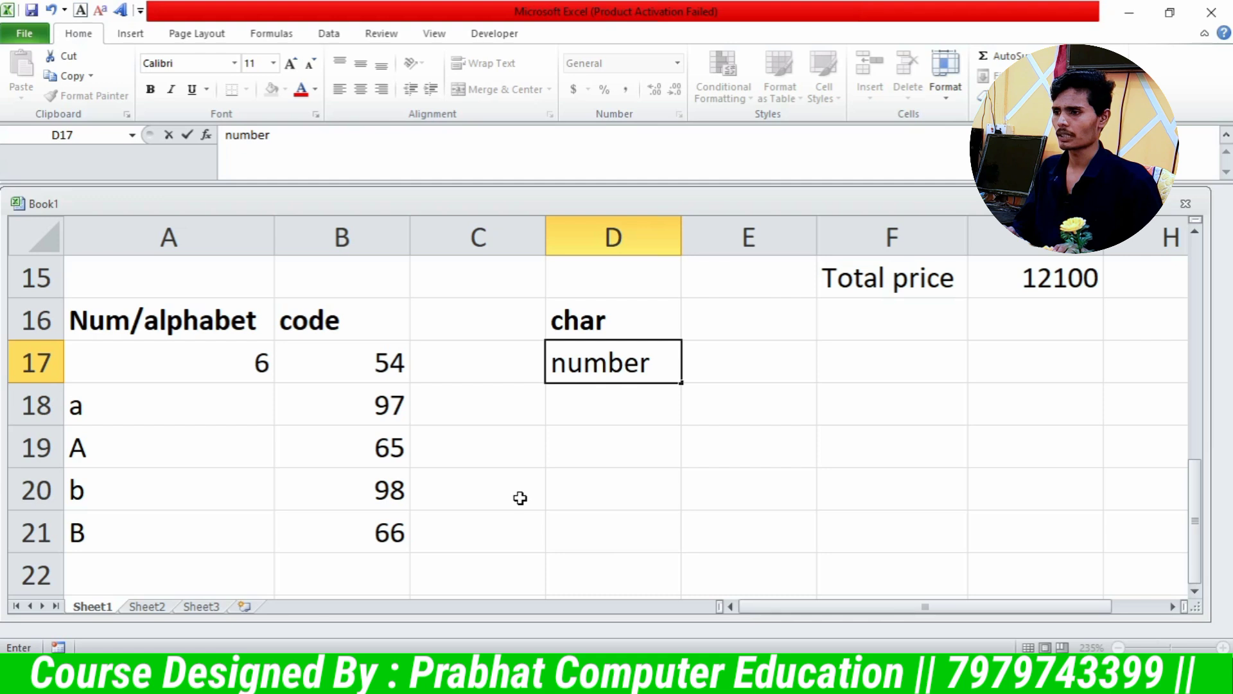
key(Return)
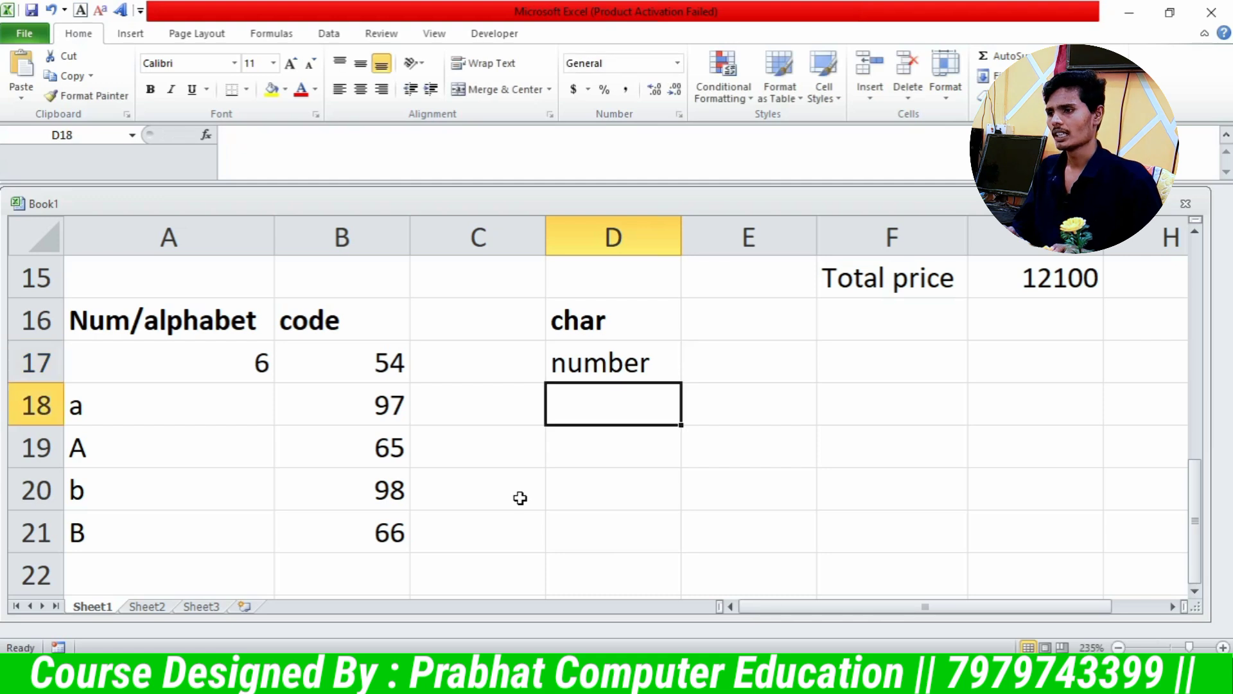
key(Up)
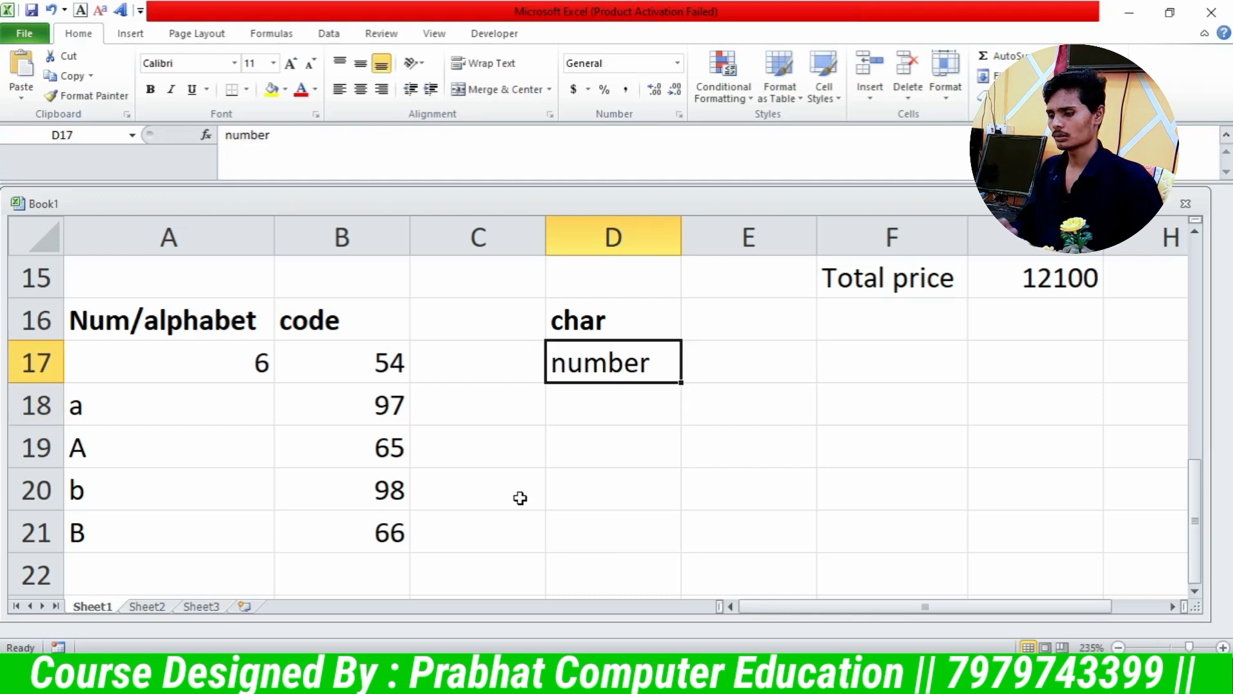
key(ctrl+b)
key(Down)
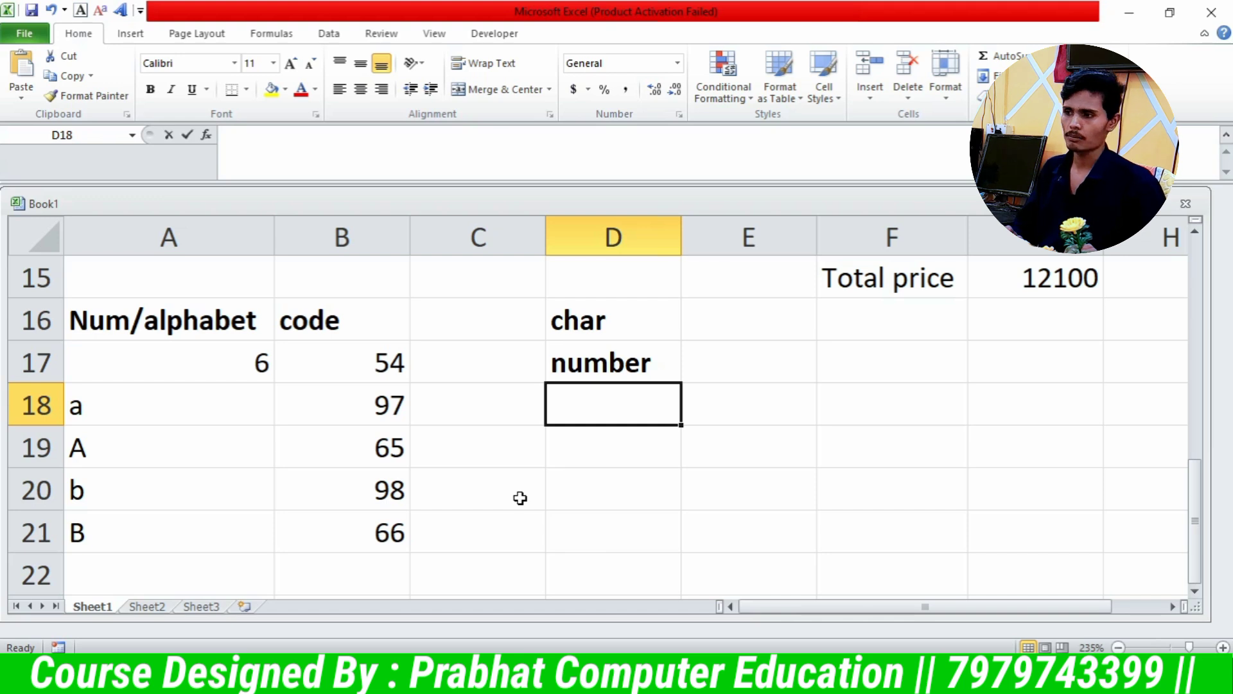
- Enter the sample numbers 65, 75, 25 and 25 in cells D18 to D21
text(s)
key(BackSpace)
text(65)
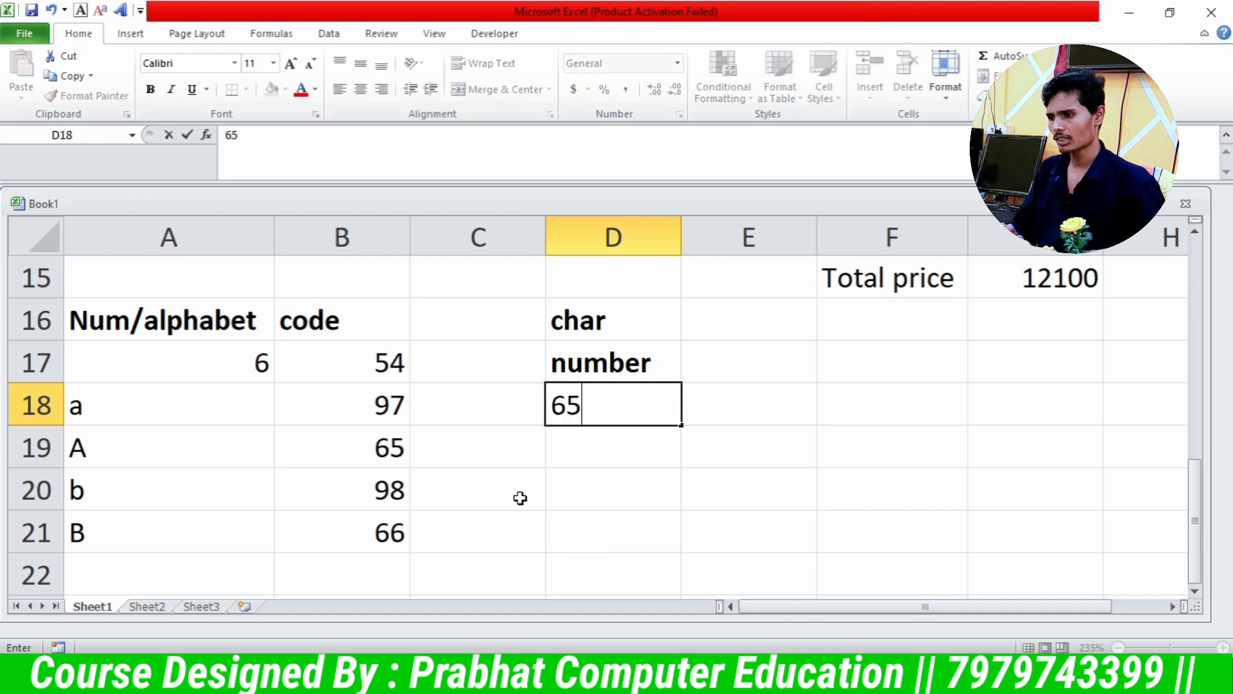
key(Return)
text(75)
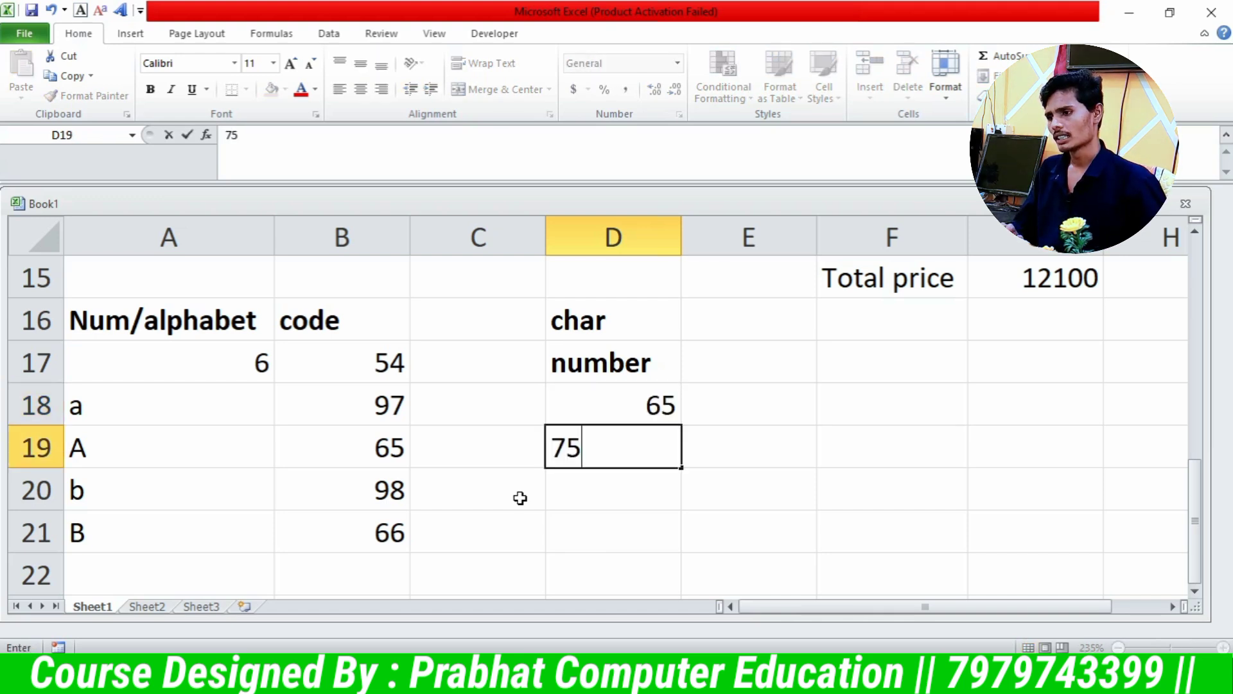
key(Return)
text(25)
key(Return)
text(25)
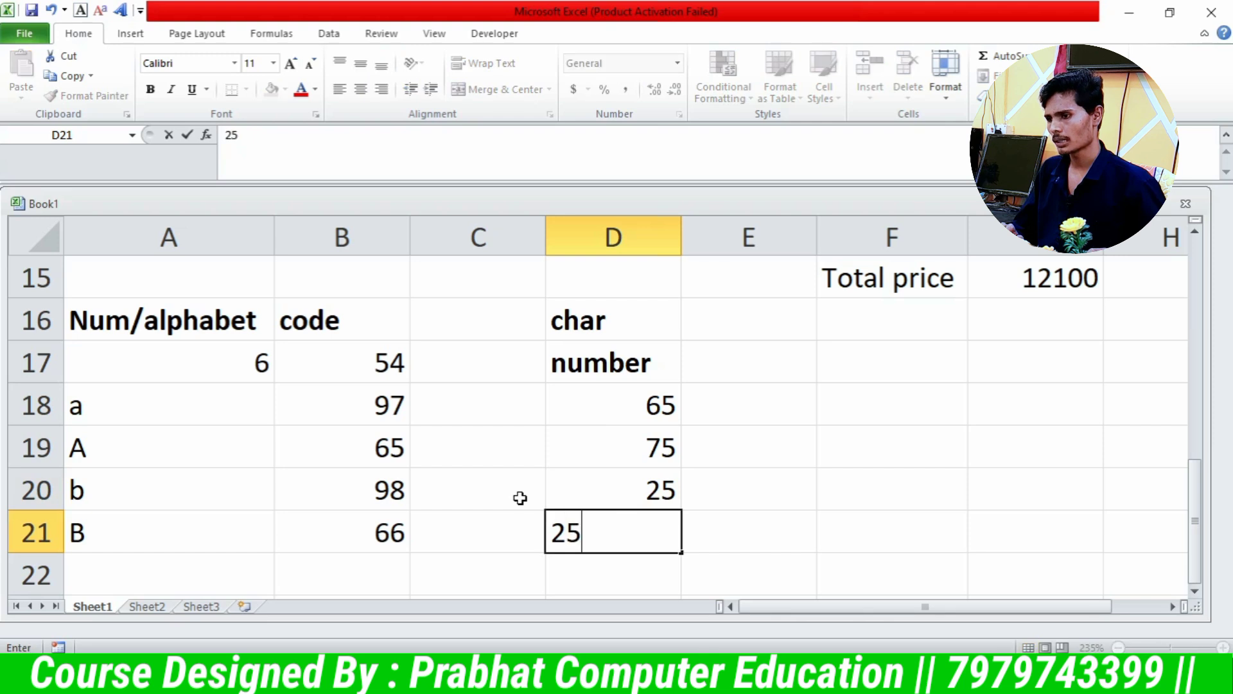
key(Return)
- Replace the number in D21 with 78 and the one in D20 with 45
key(Up)
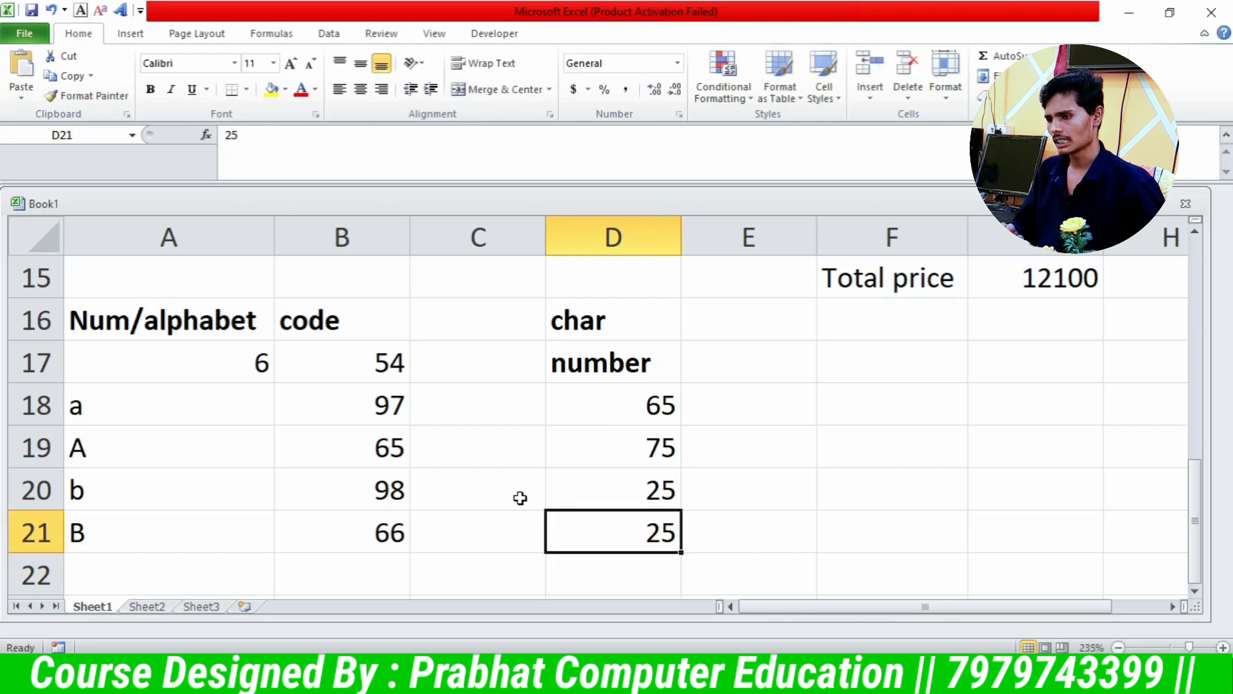
text(78)
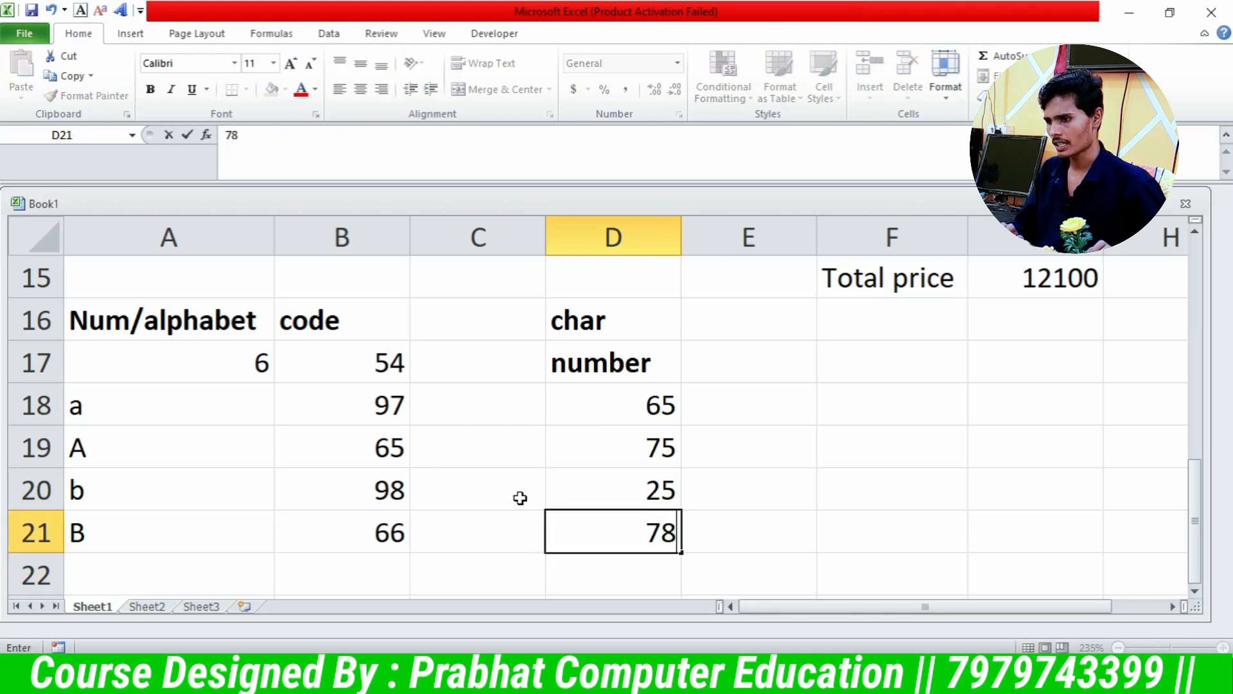
key(Return)
key(Up)
key(Up)
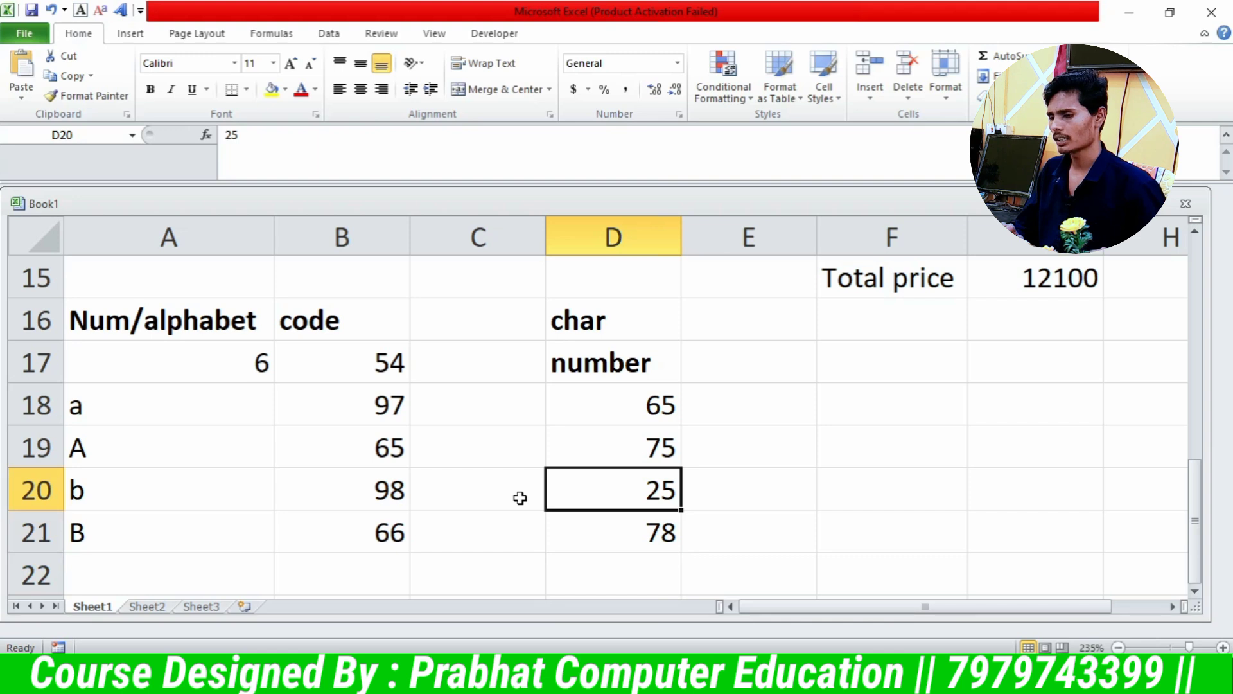
text(55)
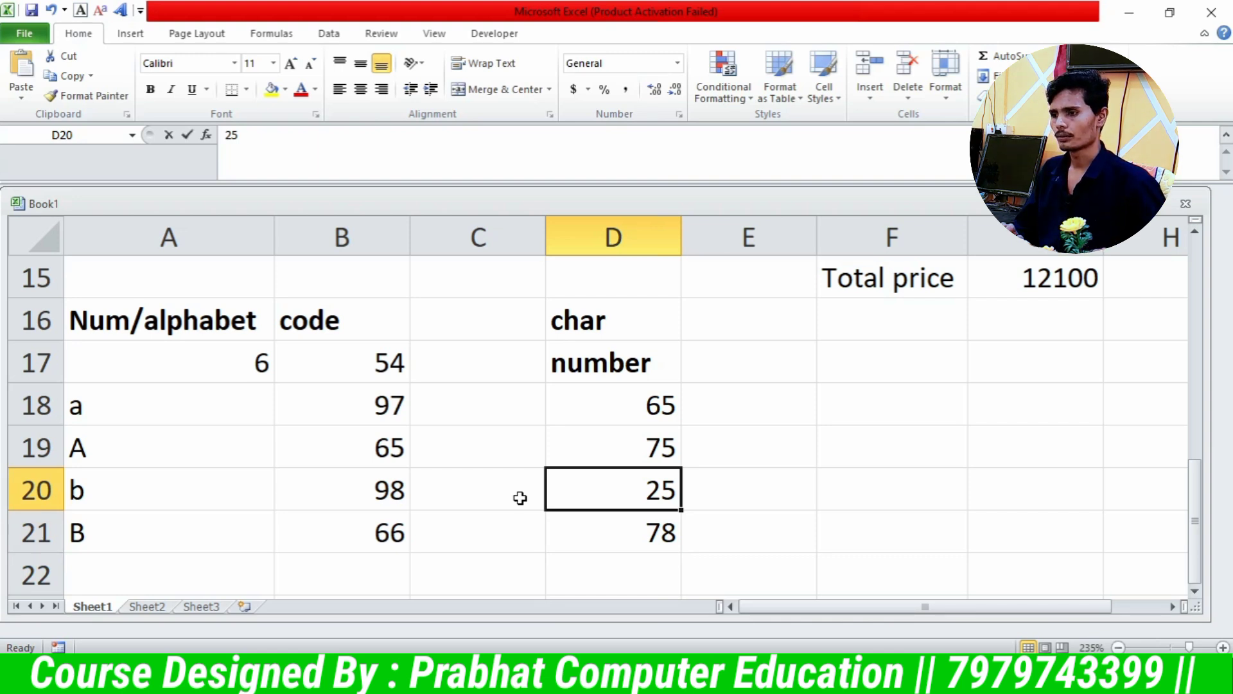
key(BackSpace)
key(BackSpace)
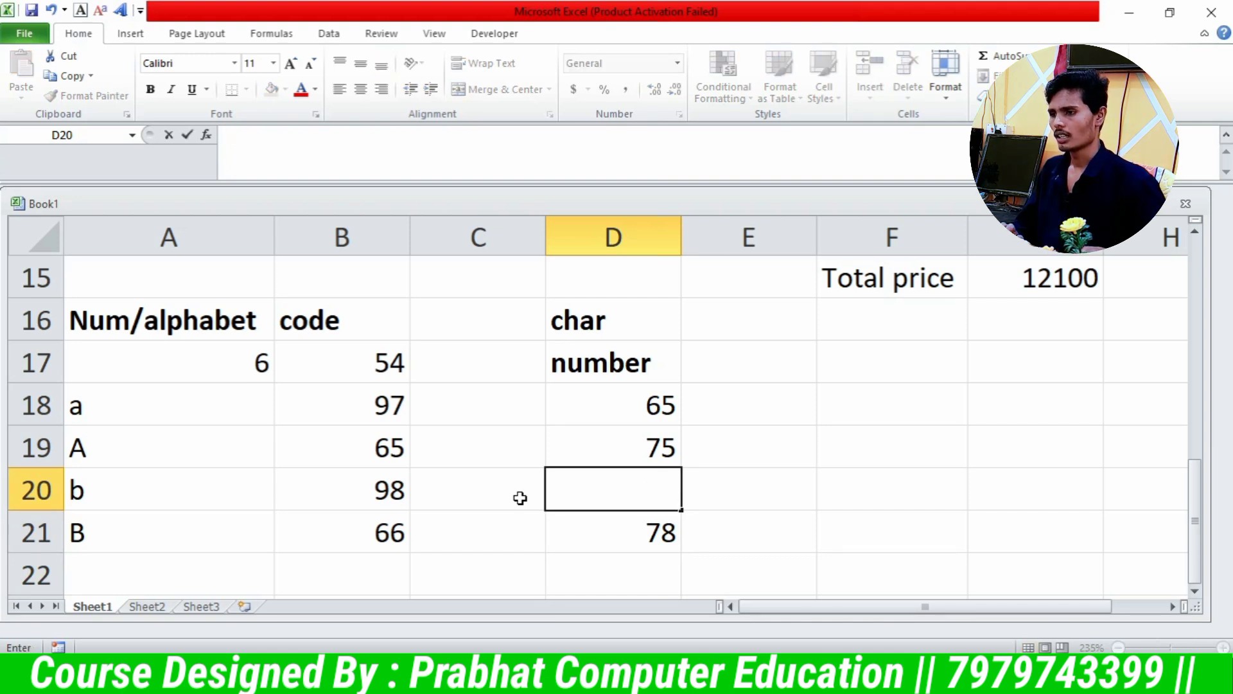
text(45)
key(ctrl+Return)
- Enter the column heading result in cell E17, beside the number heading
key(Up)
key(Up)
key(Up)
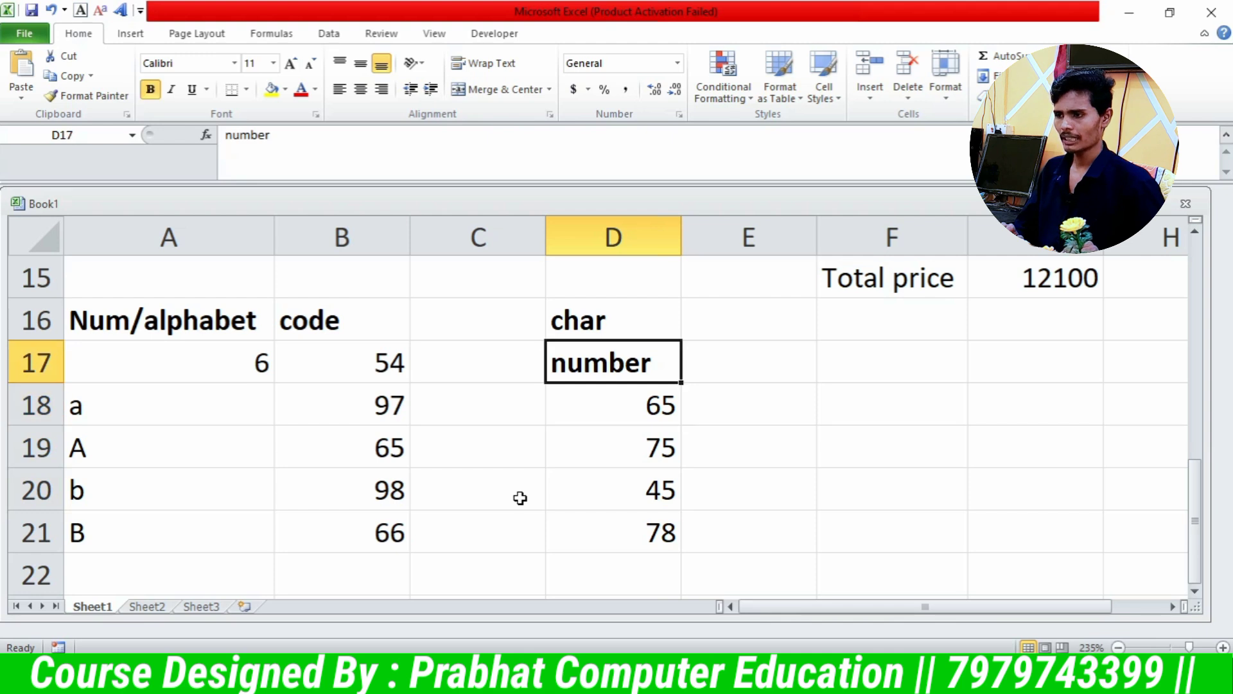
key(Right)
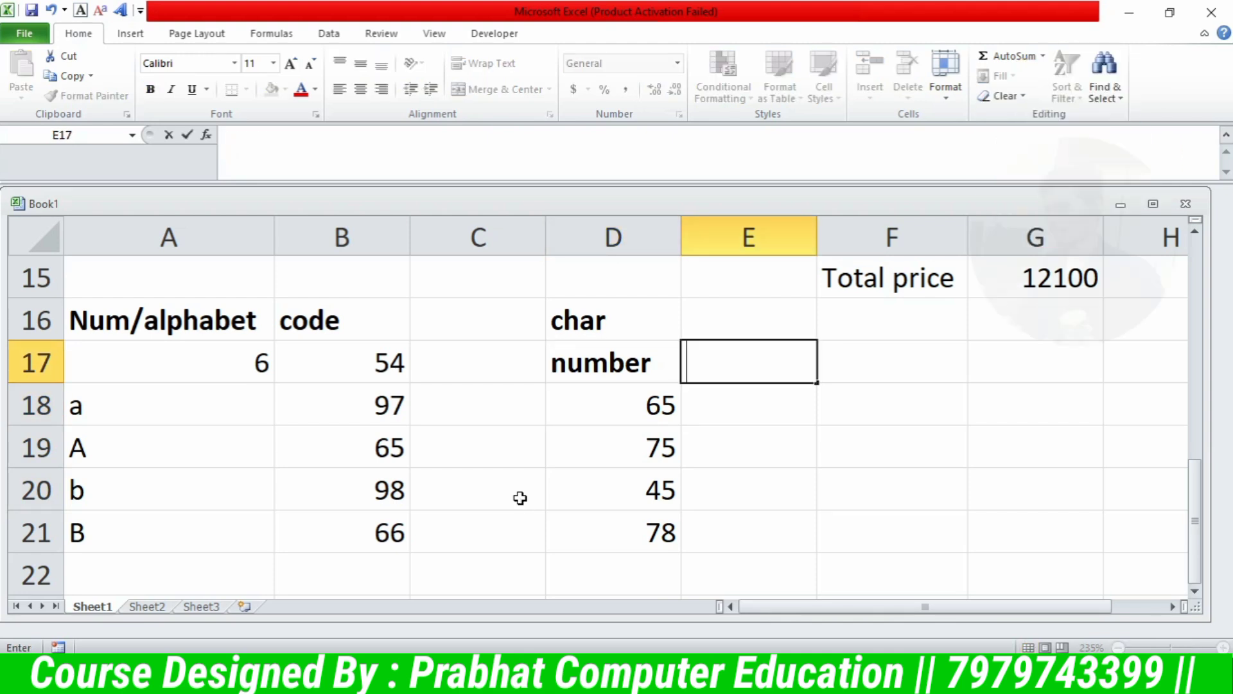
text(result)
key(Return)
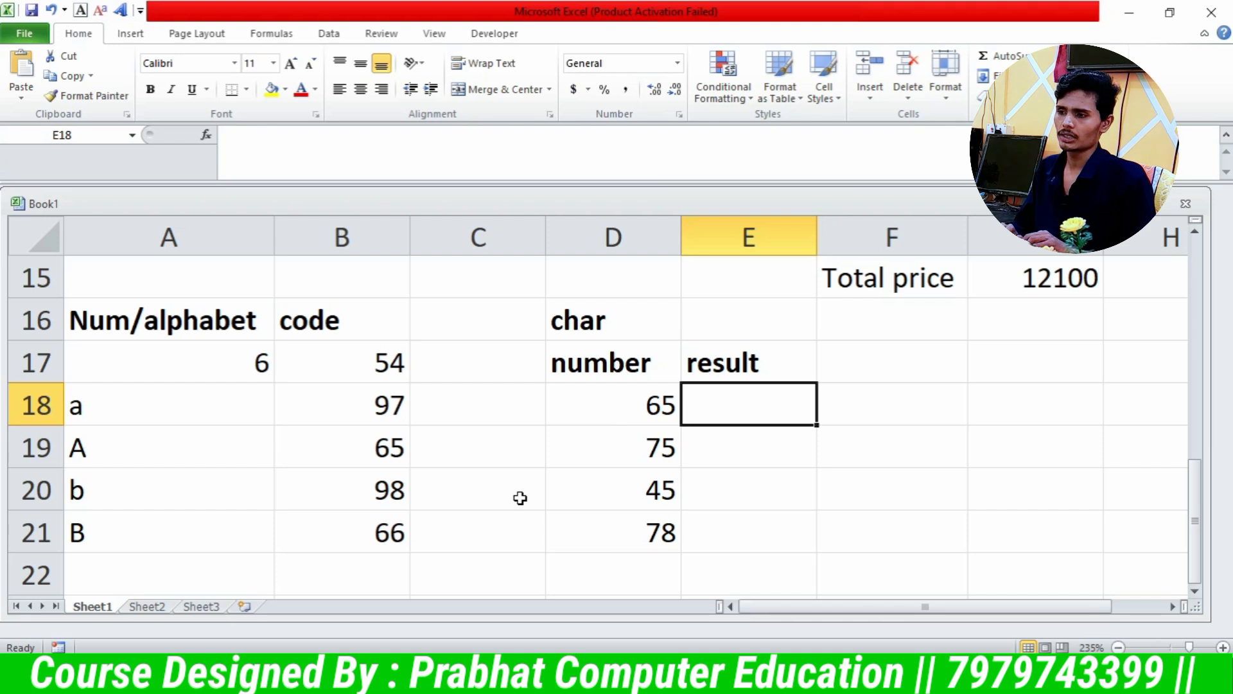
- Get the character for D18 in cell E18 with the formula =char(D18), and fill it down to E21
text(=)
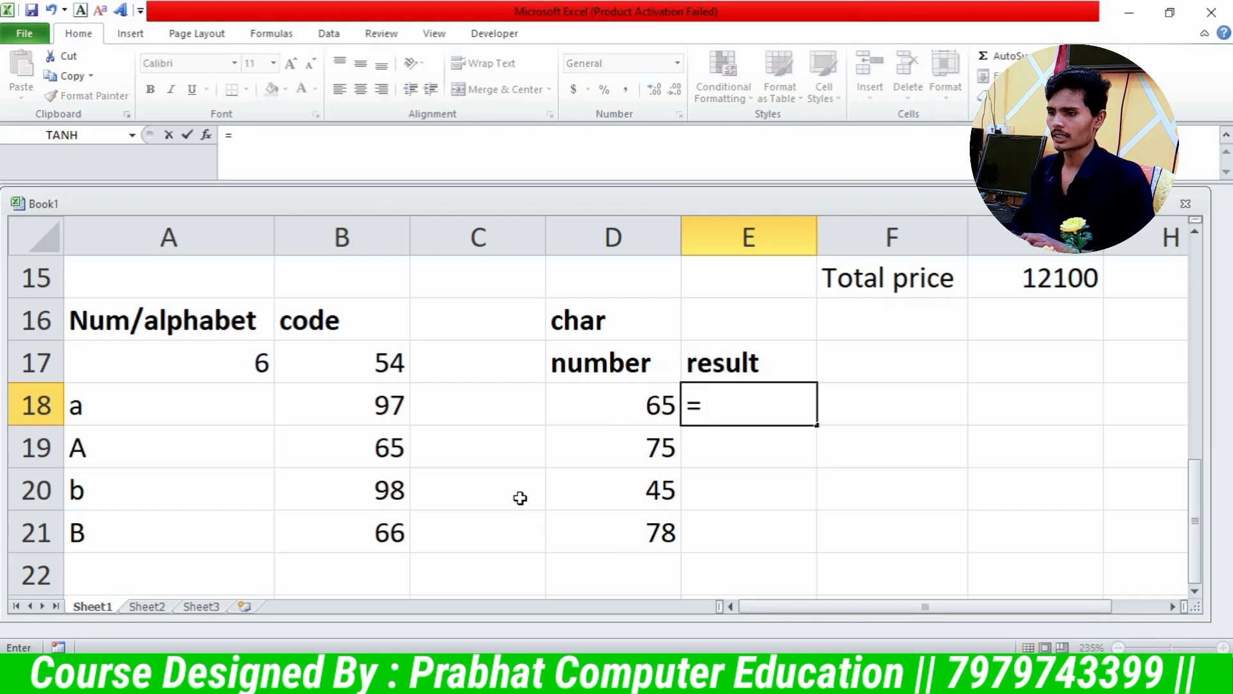
text(char)
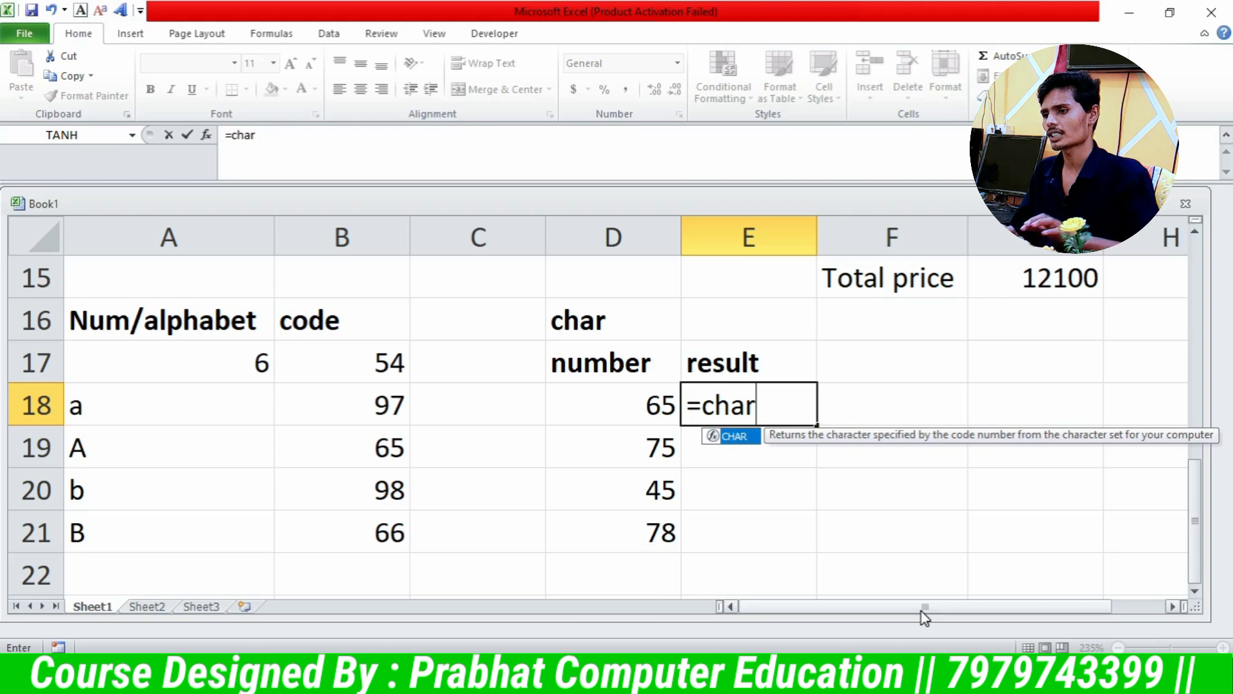
text(()
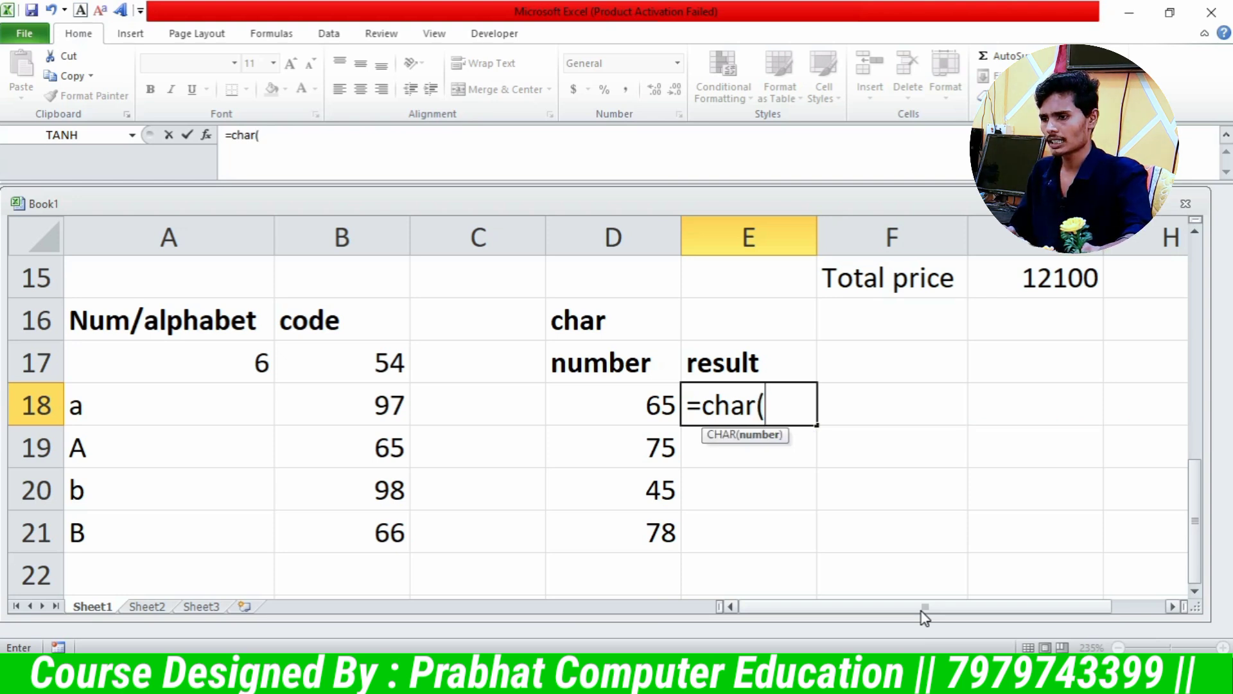
click(636, 414)
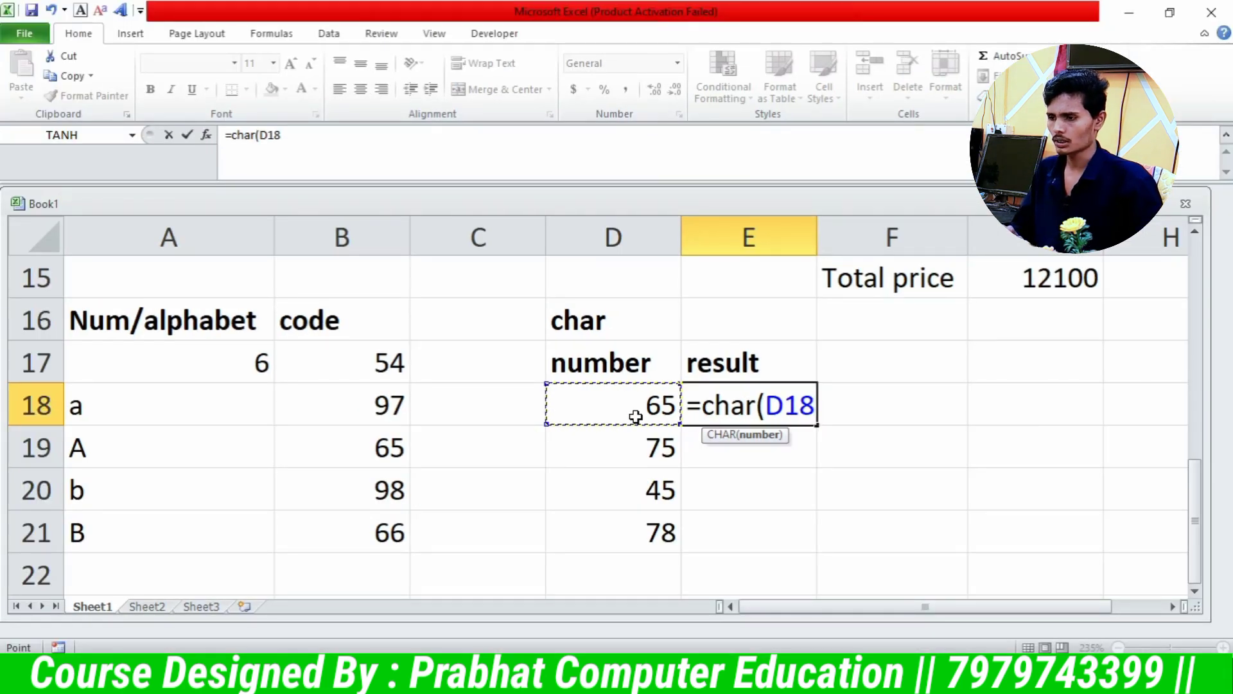
text())
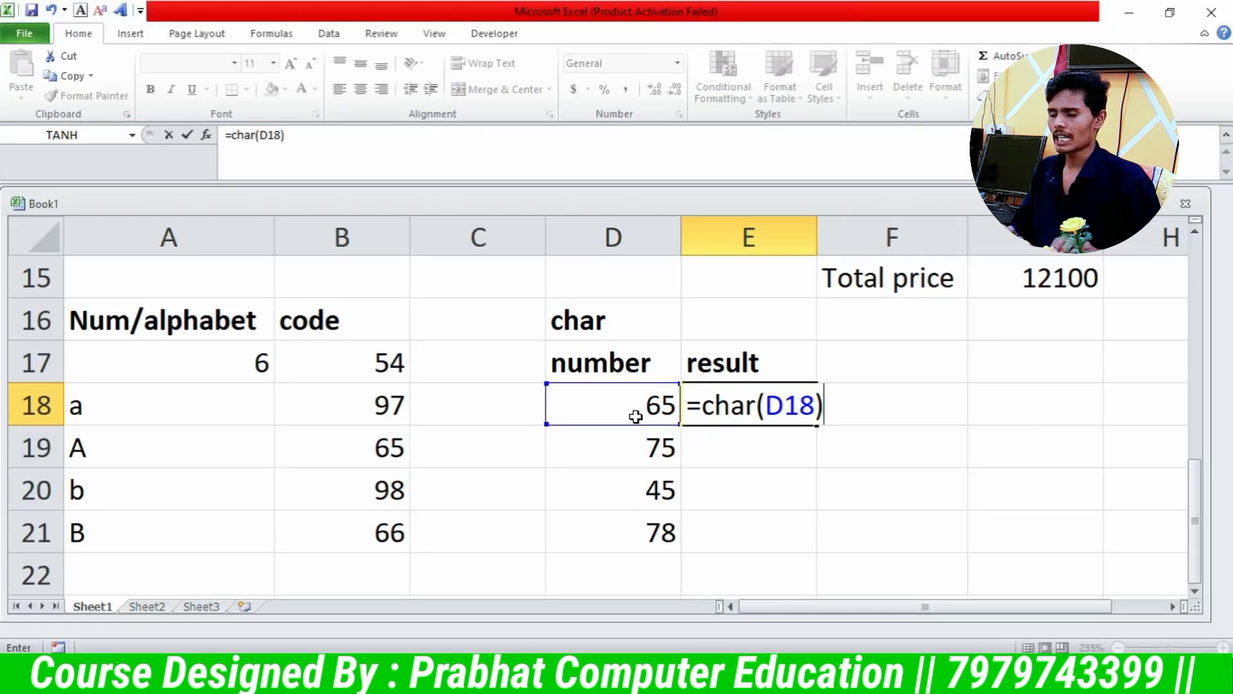
key(Return)
key(Up)
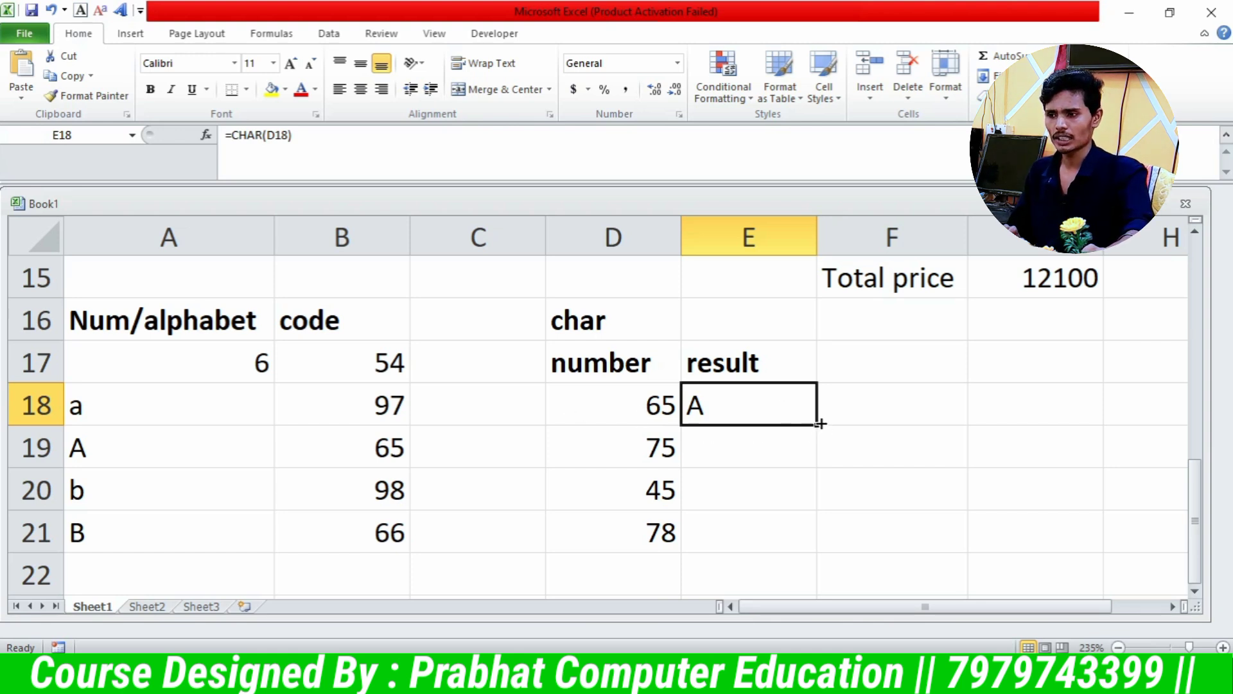
drag(817, 426, 804, 543)
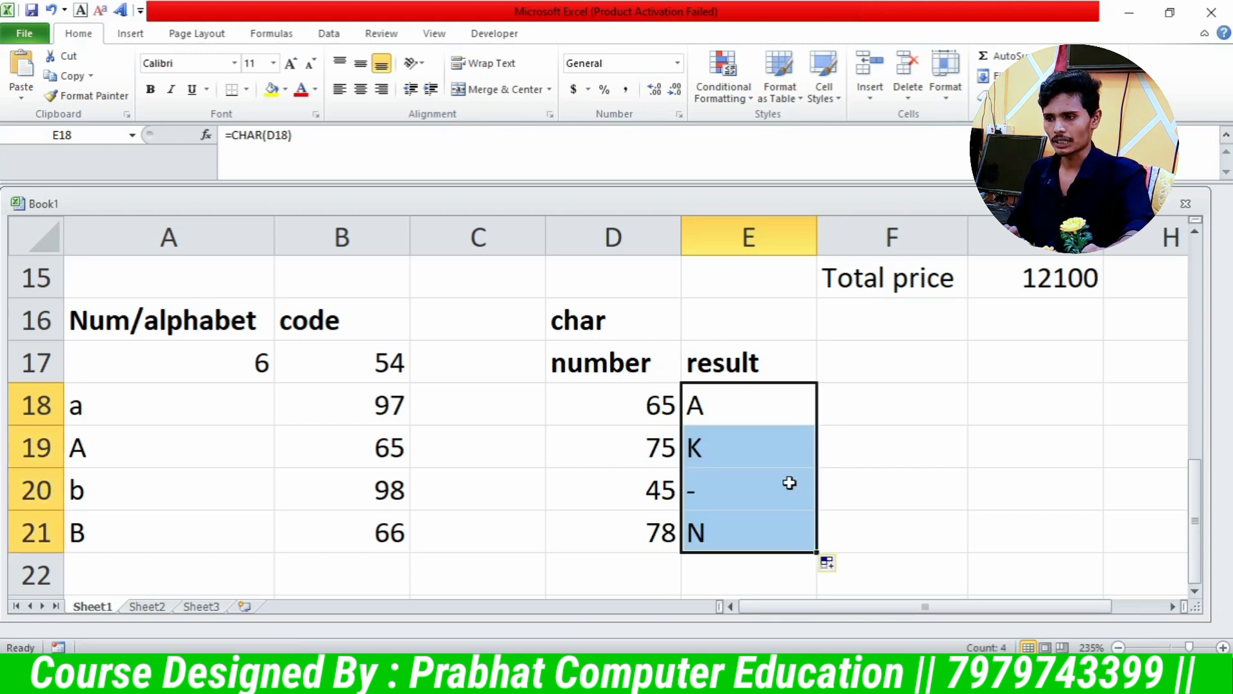
- Compare the numbers in column D with their characters in the result column, checking rows 20, 21 and 18
click(789, 476)
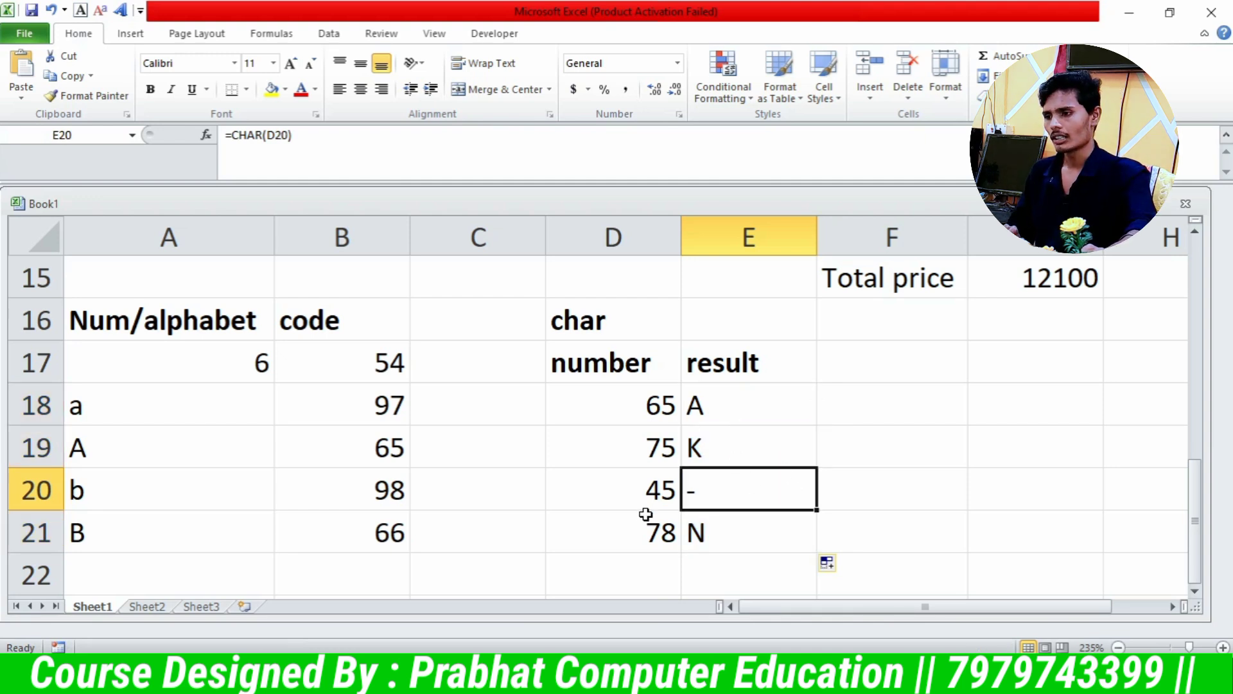
click(660, 495)
click(728, 490)
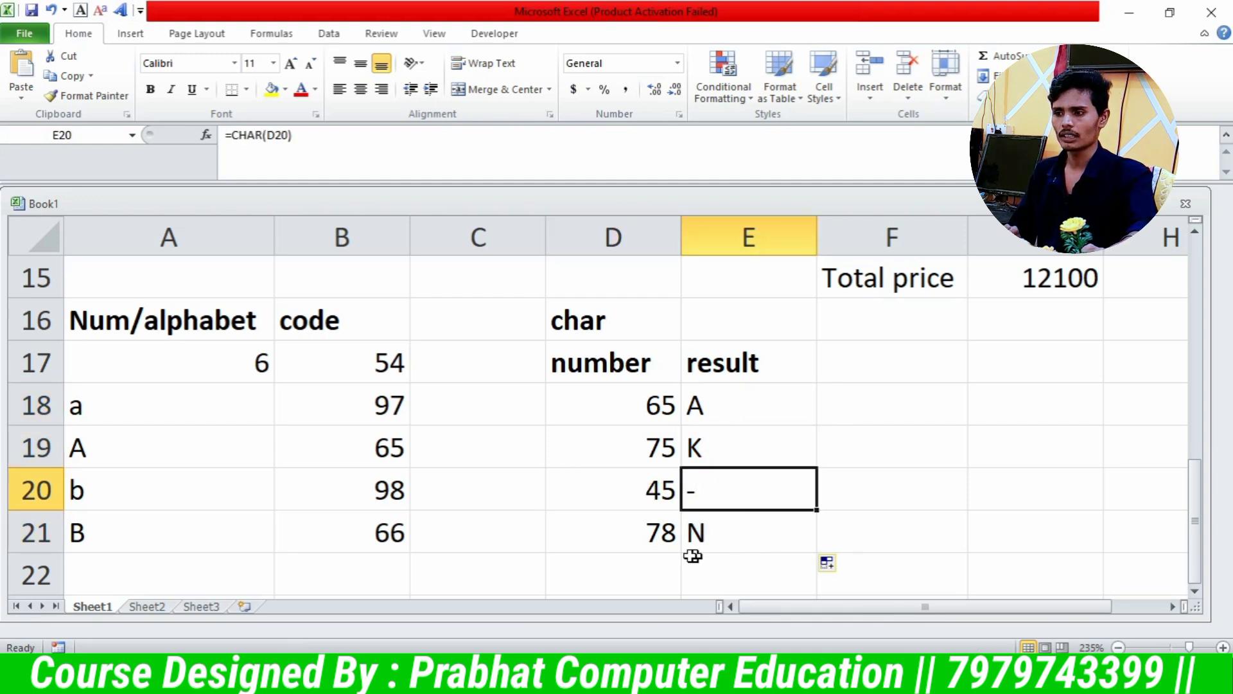
click(630, 533)
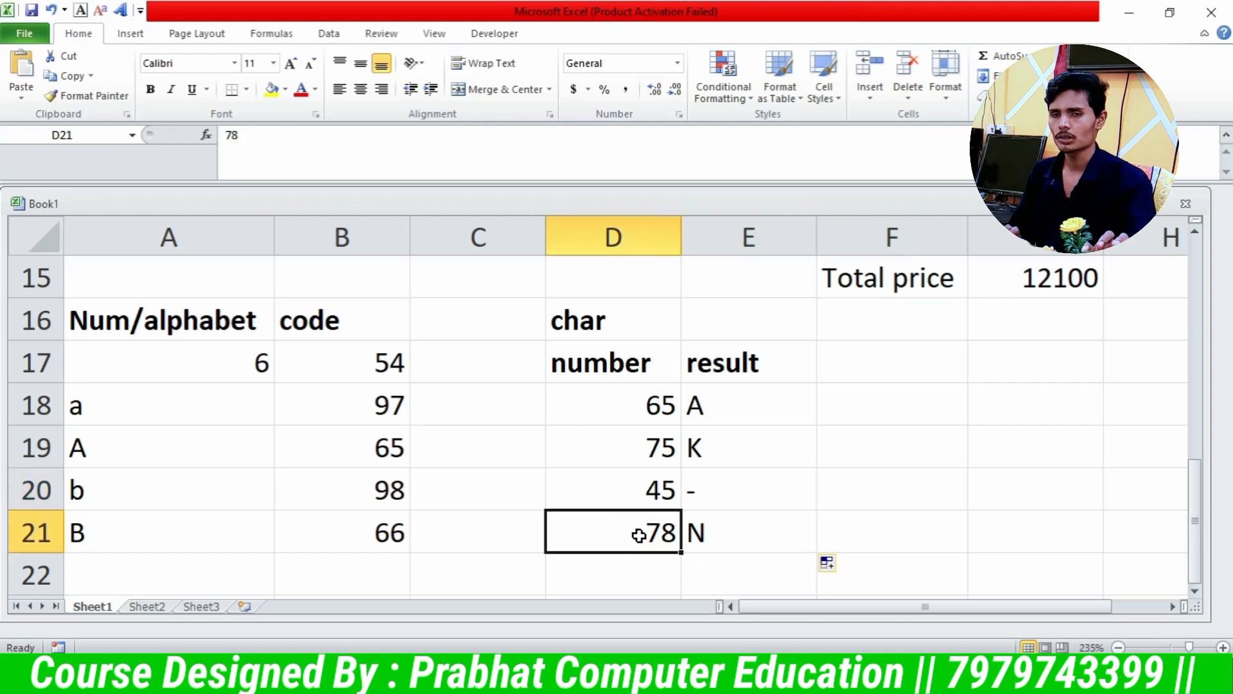
click(709, 406)
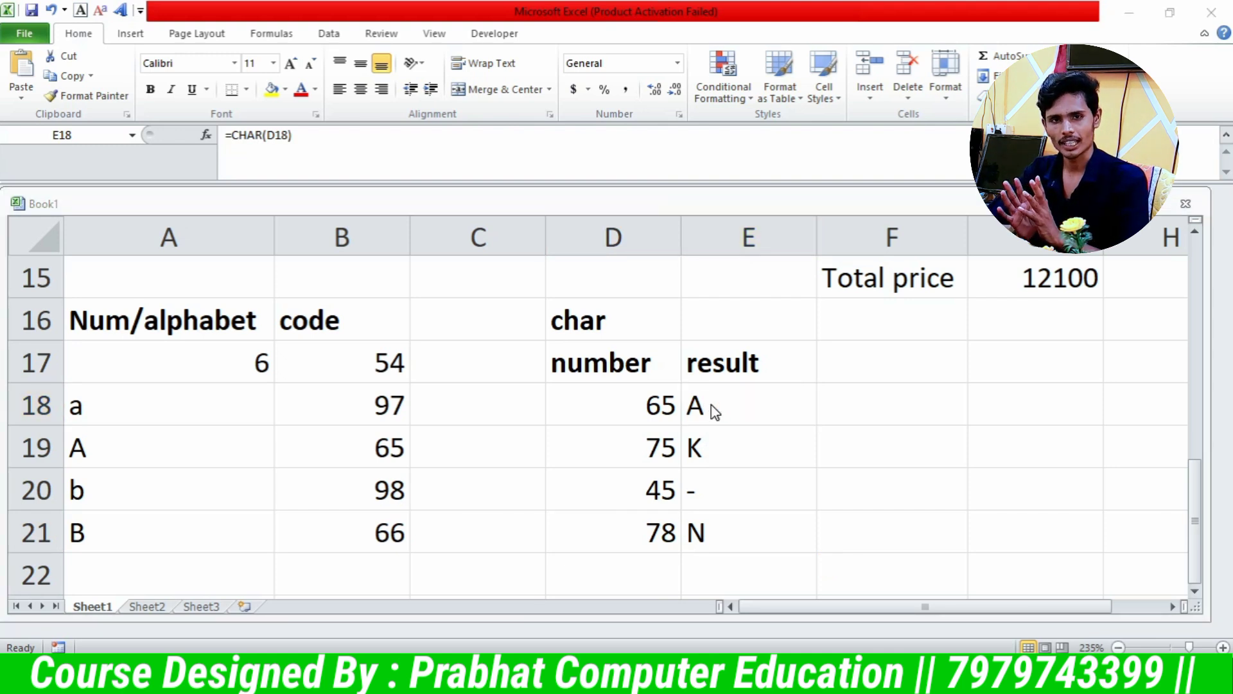
click(709, 404)
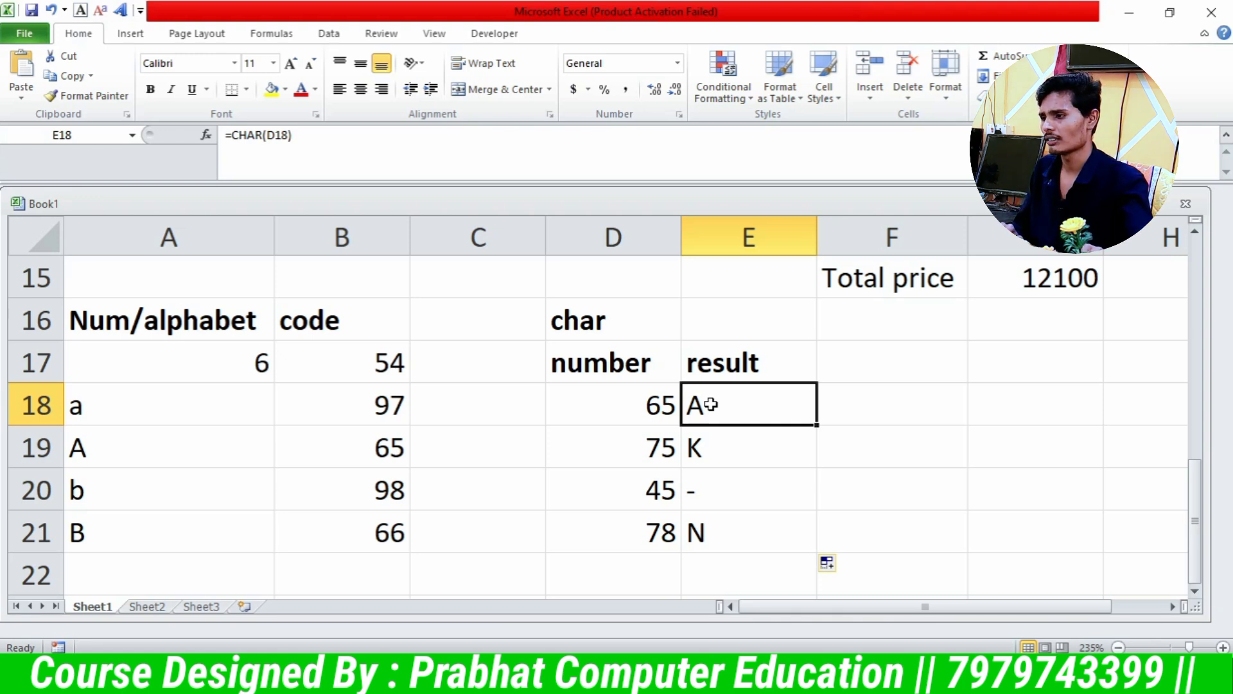
- Enter the heading even in cell A23, below the code table, and make it bold
scroll(482, 371, up, 5)
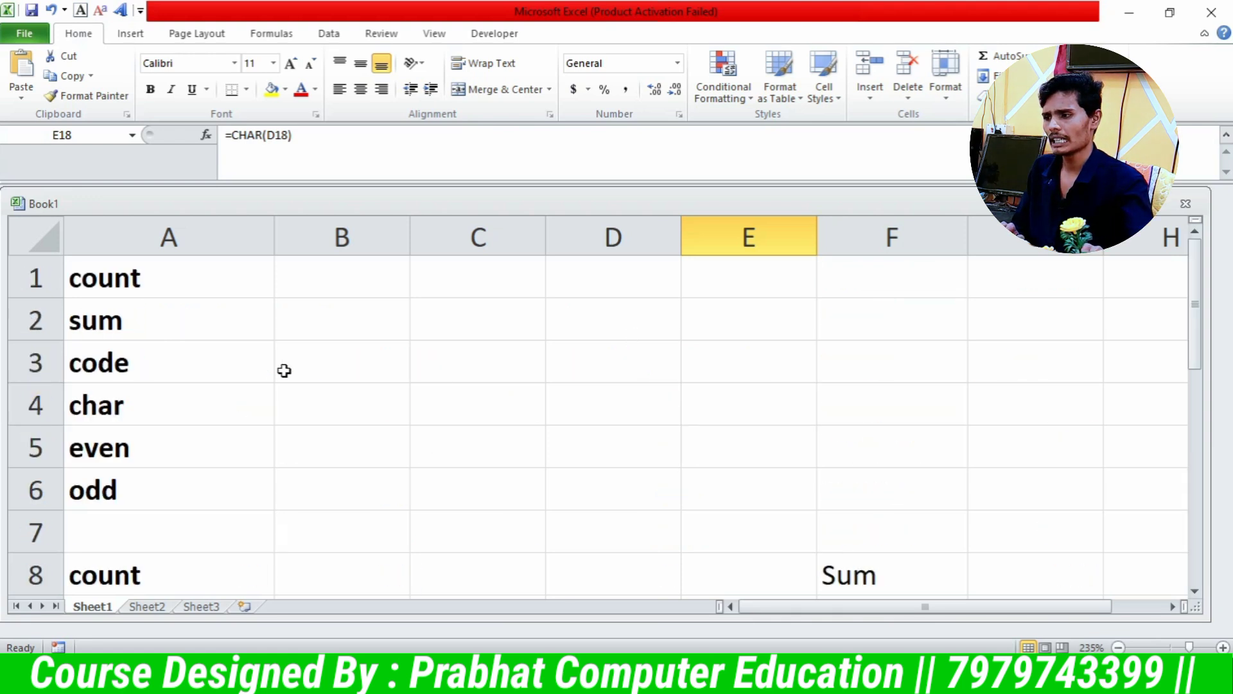
click(110, 447)
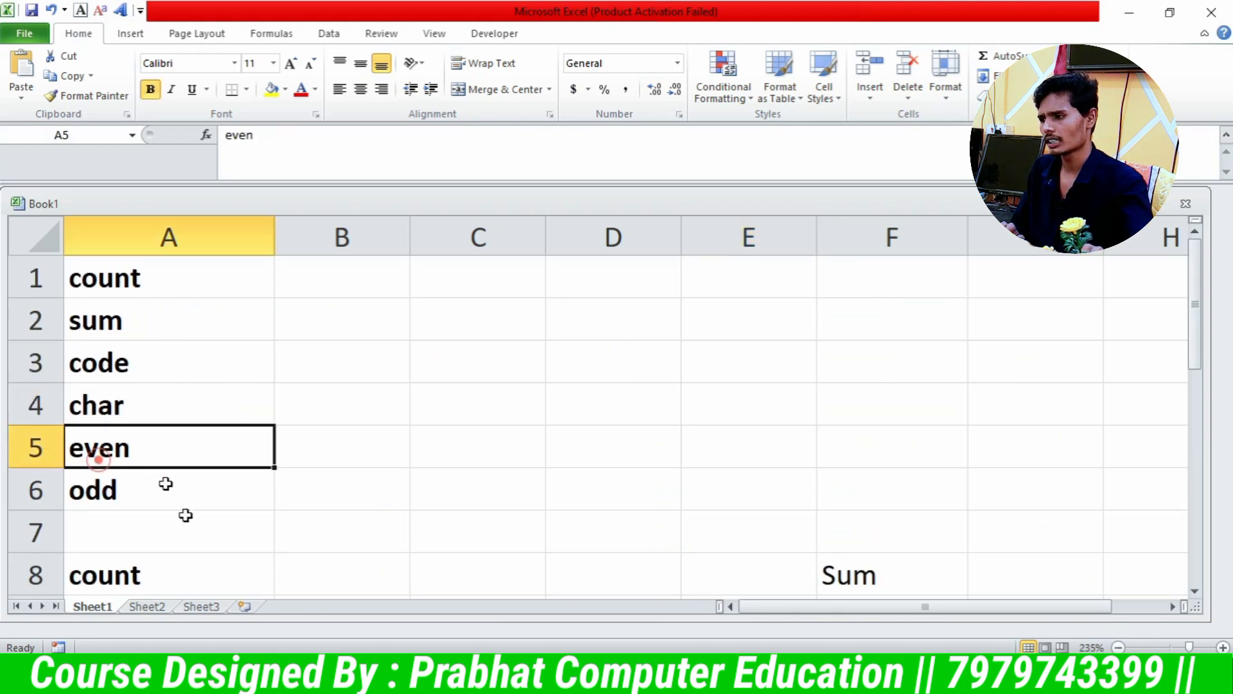
click(173, 476)
drag(174, 453, 179, 493)
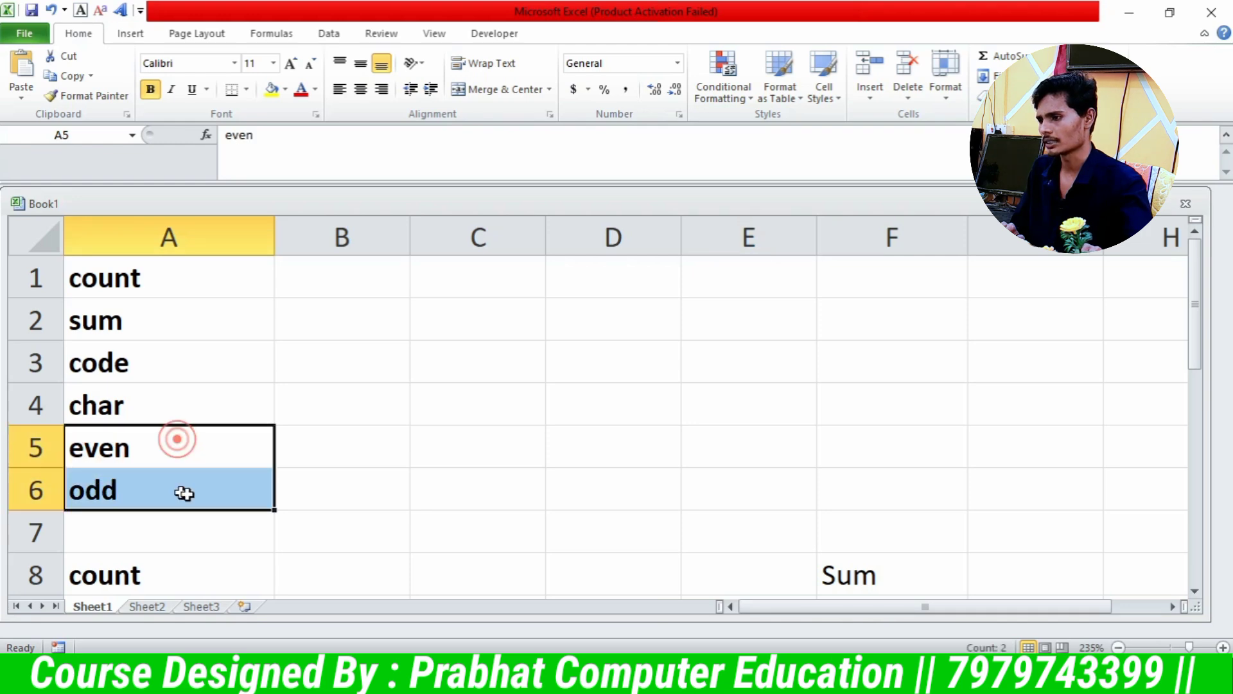
scroll(394, 442, down, 4)
scroll(394, 440, down, 5)
scroll(340, 436, up, 1)
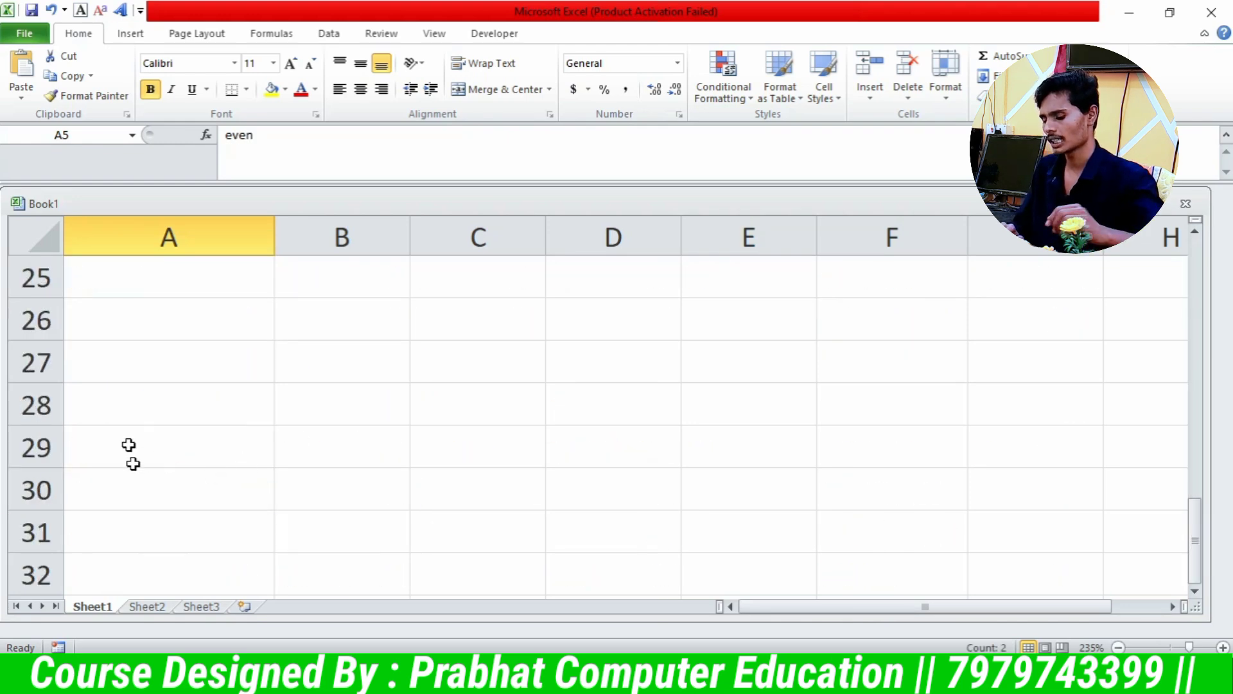
scroll(129, 437, up, 4)
scroll(135, 553, down, 1)
click(138, 530)
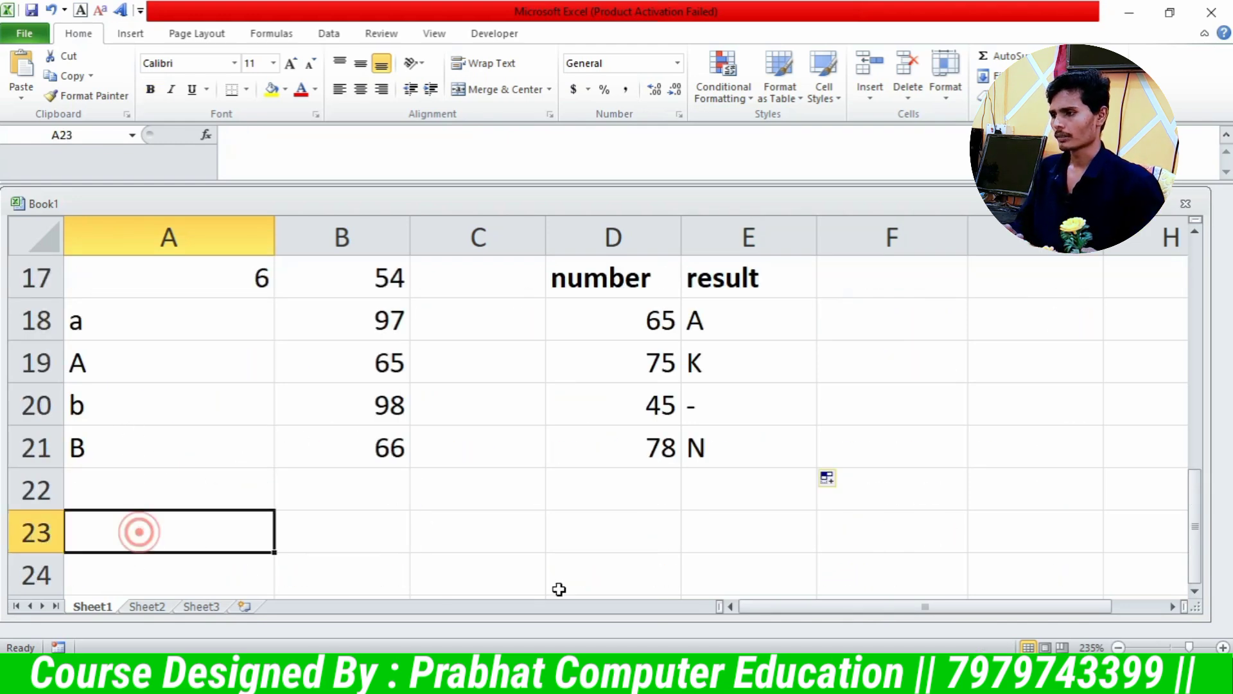
text(even)
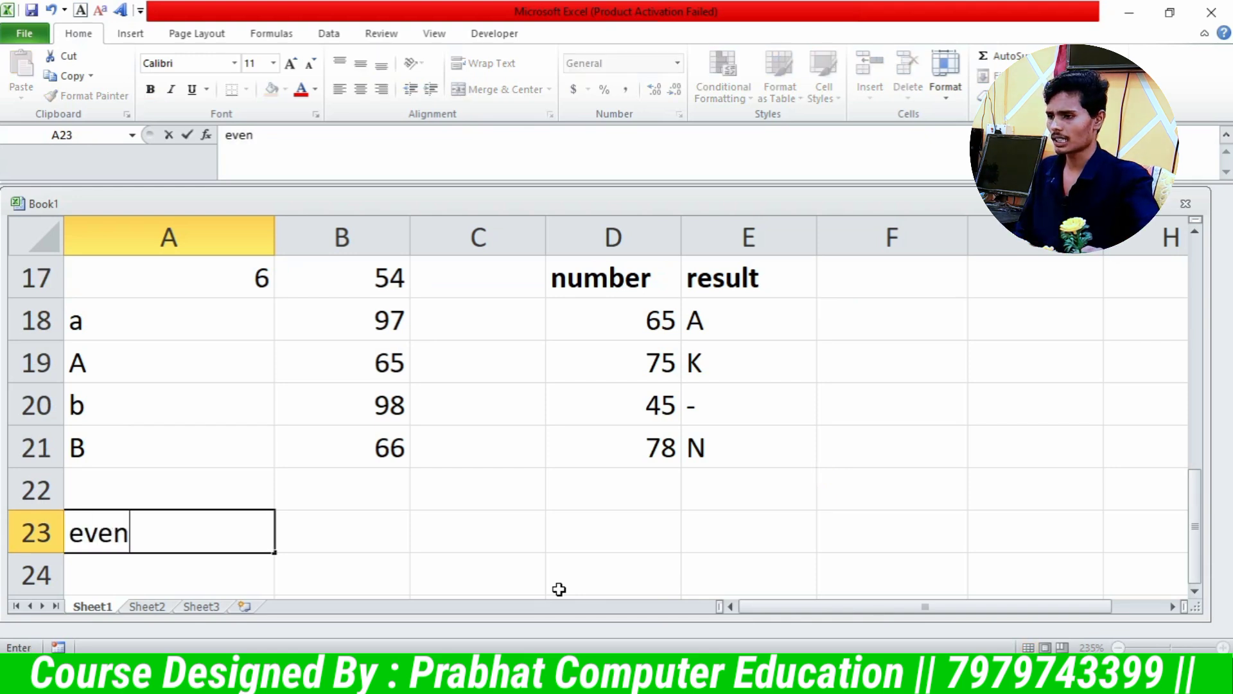
key(ctrl+b)
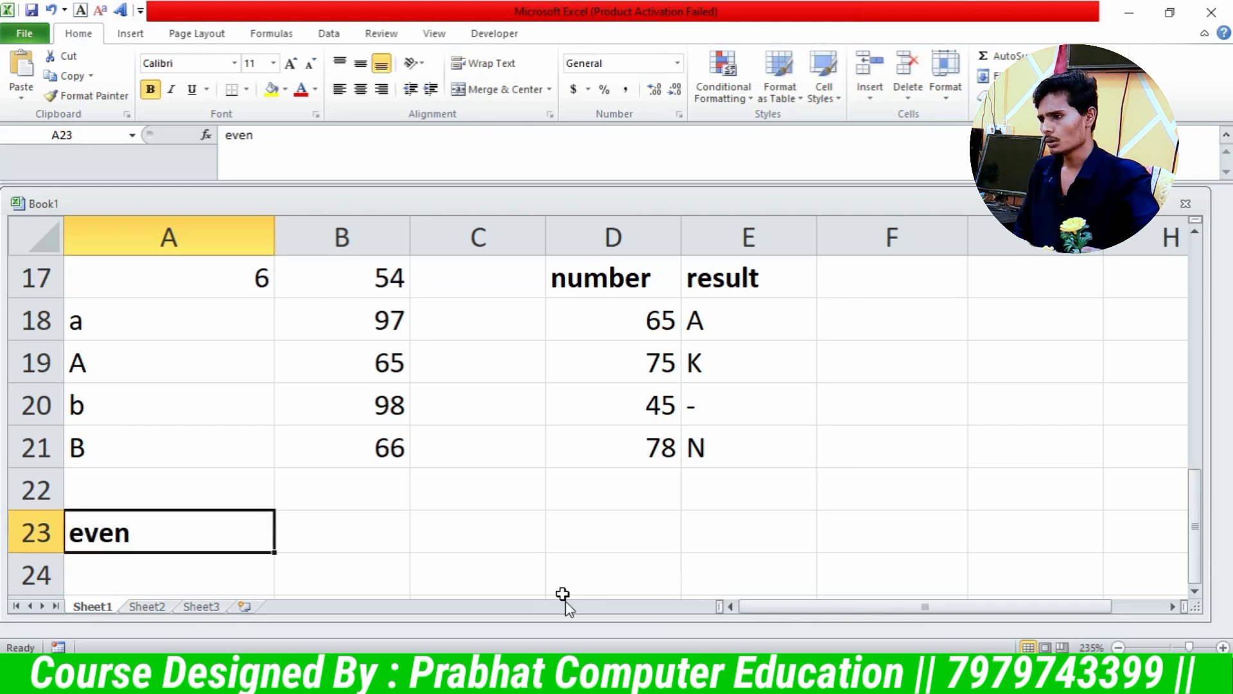
- Enter the column headings number in A24 and result in B24, and make both bold
click(419, 526)
scroll(404, 513, down, 1)
scroll(244, 413, down, 1)
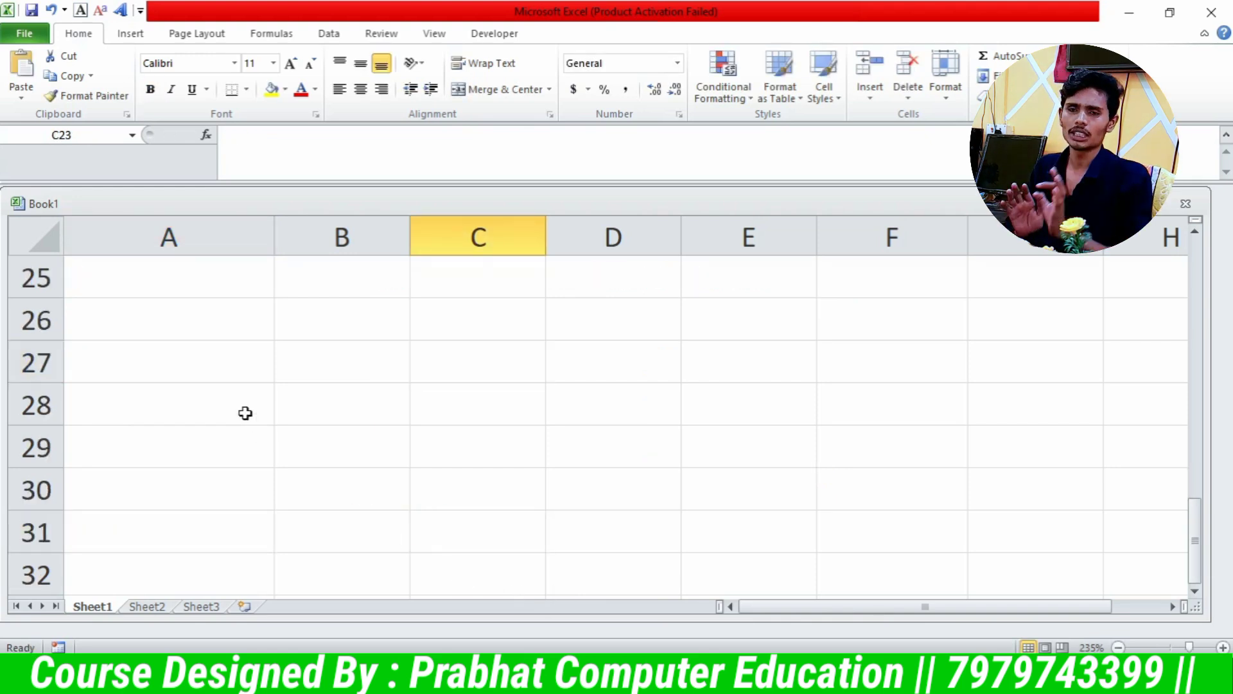
scroll(204, 396, up, 1)
click(171, 402)
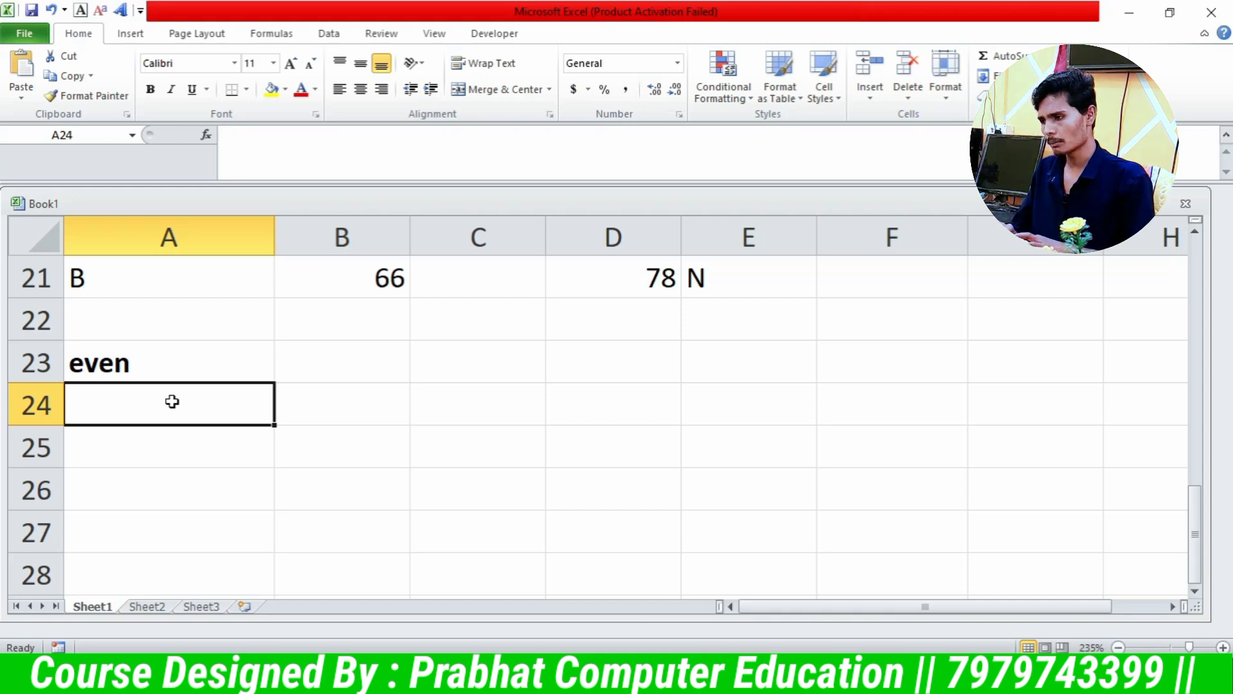
text(number)
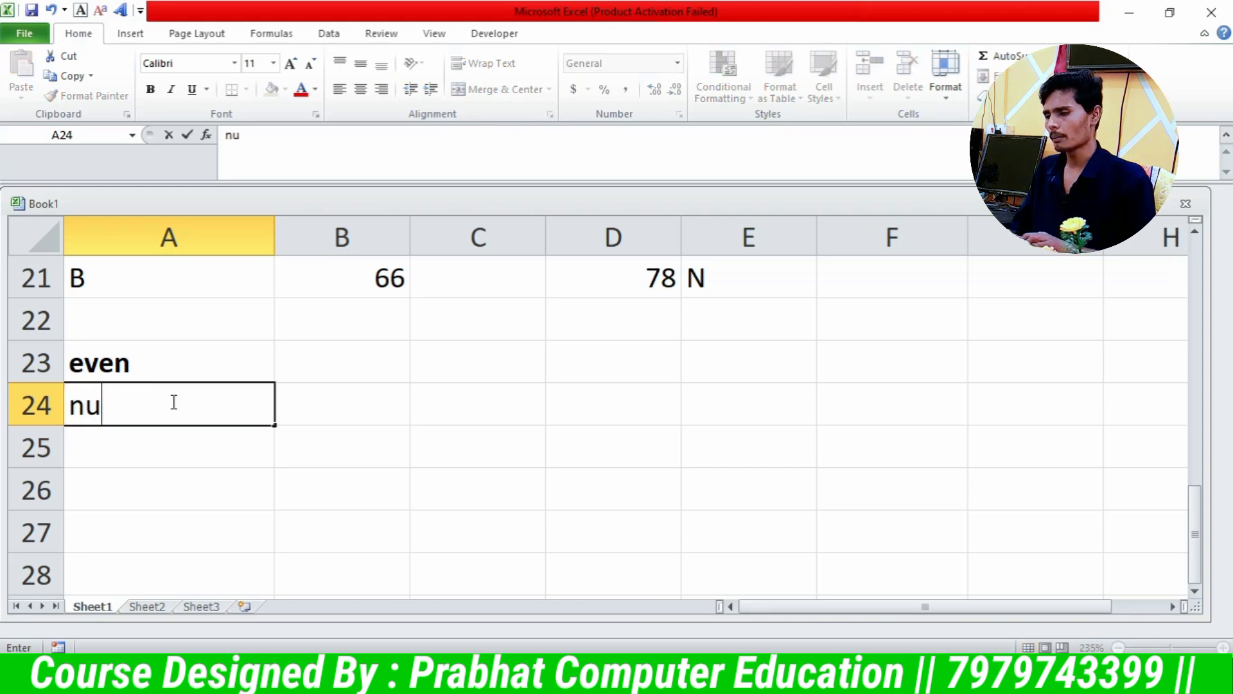
key(Return)
click(172, 402)
key(Tab)
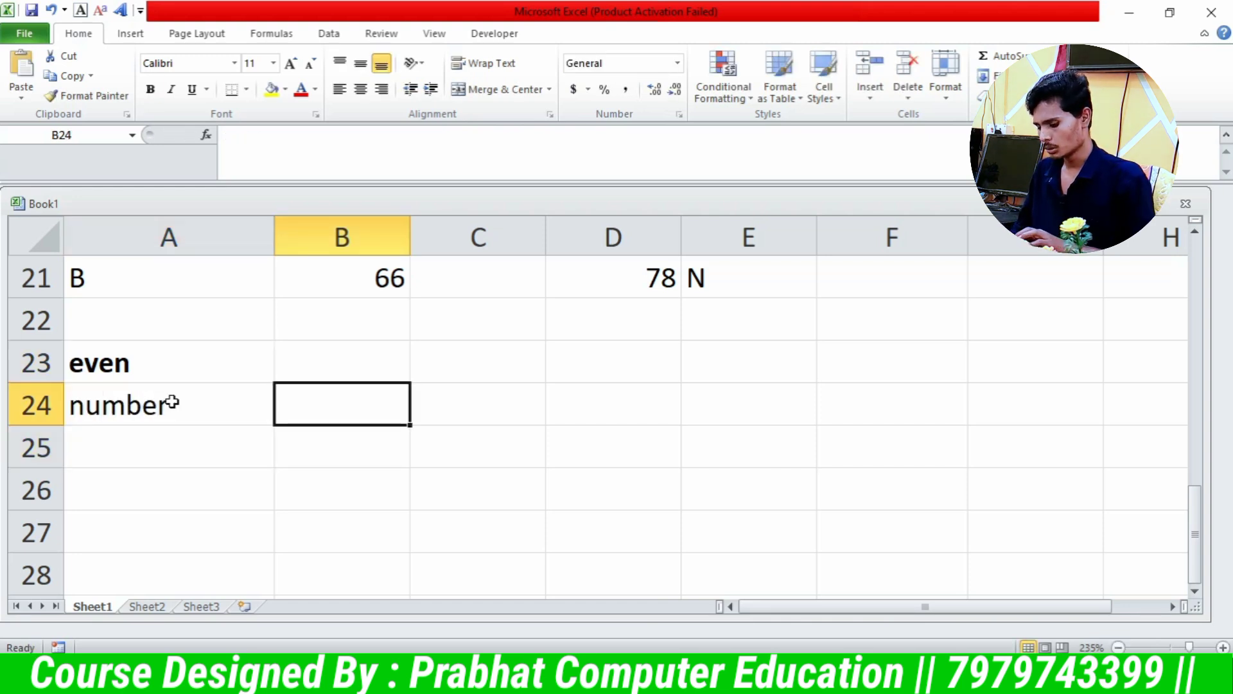
text(result)
key(shift+Left)
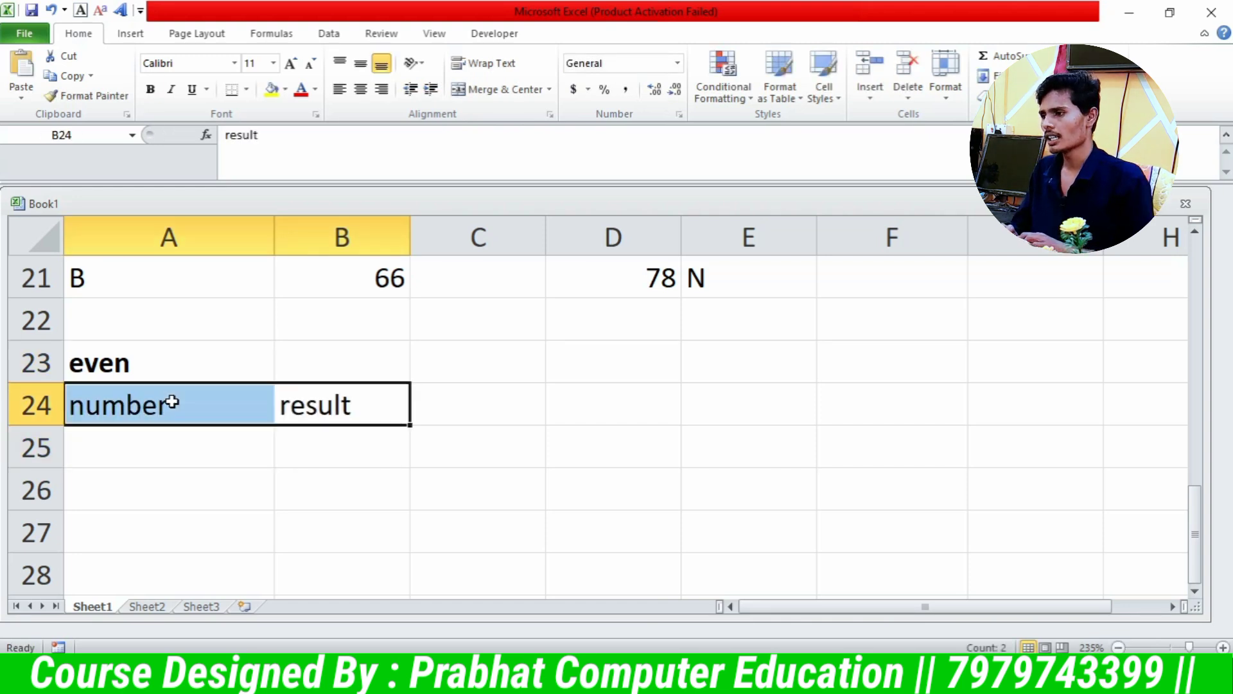
key(ctrl+b)
- Enter the numbers 45, 258, 58 and 69 in cells A25 to A28 under the number heading
key(Down)
key(Left)
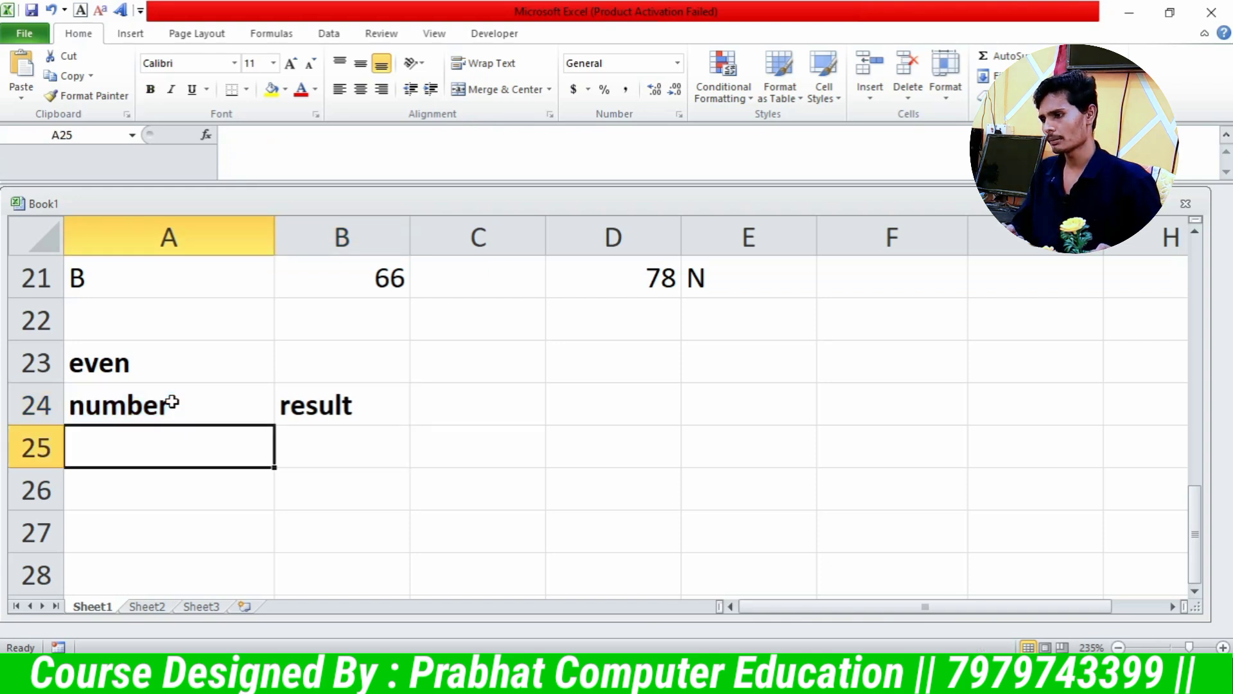
text(45)
key(Return)
text(258)
key(Return)
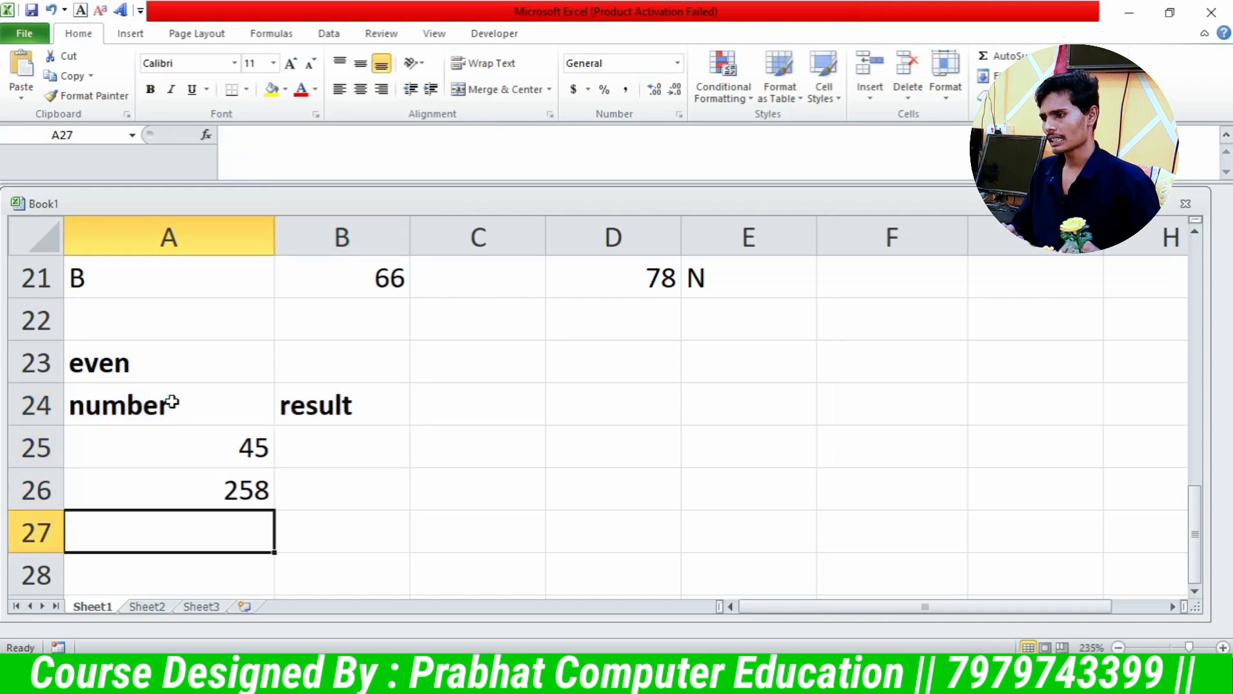
text(58)
key(Return)
text(69)
key(Return)
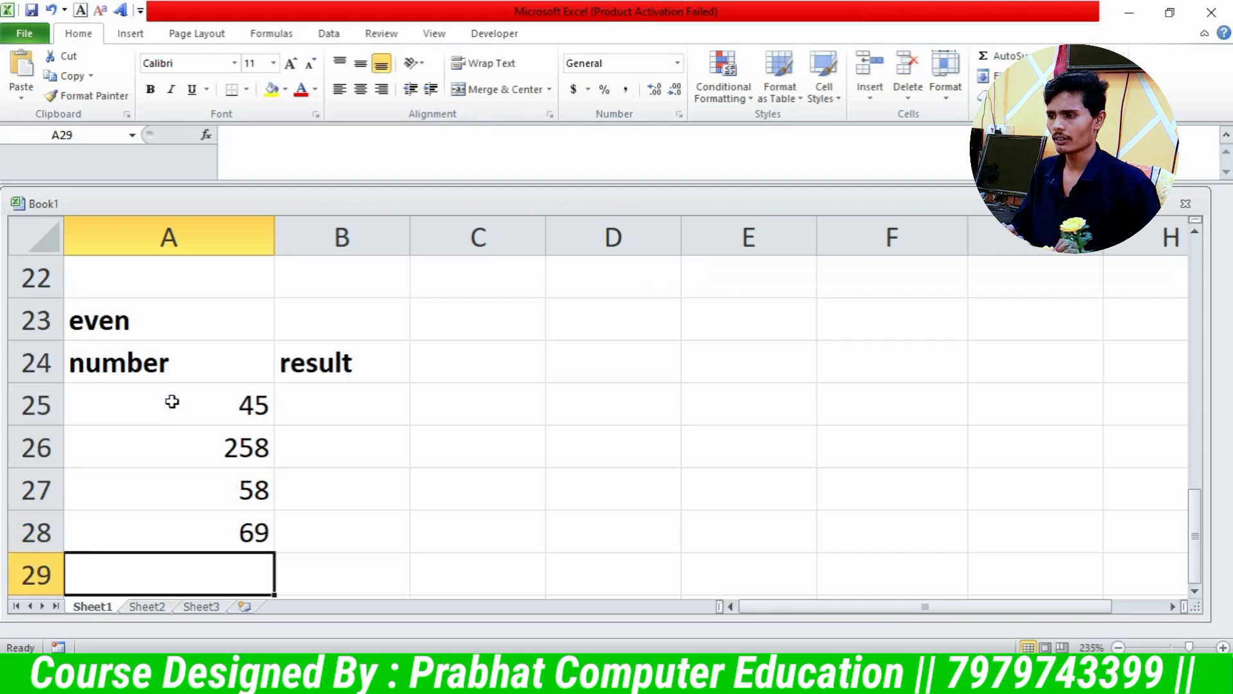
- Examine each number in A25 to A28 to tell whether it is even or odd
key(Up)
key(Up)
key(Up)
key(Up)
key(Right)
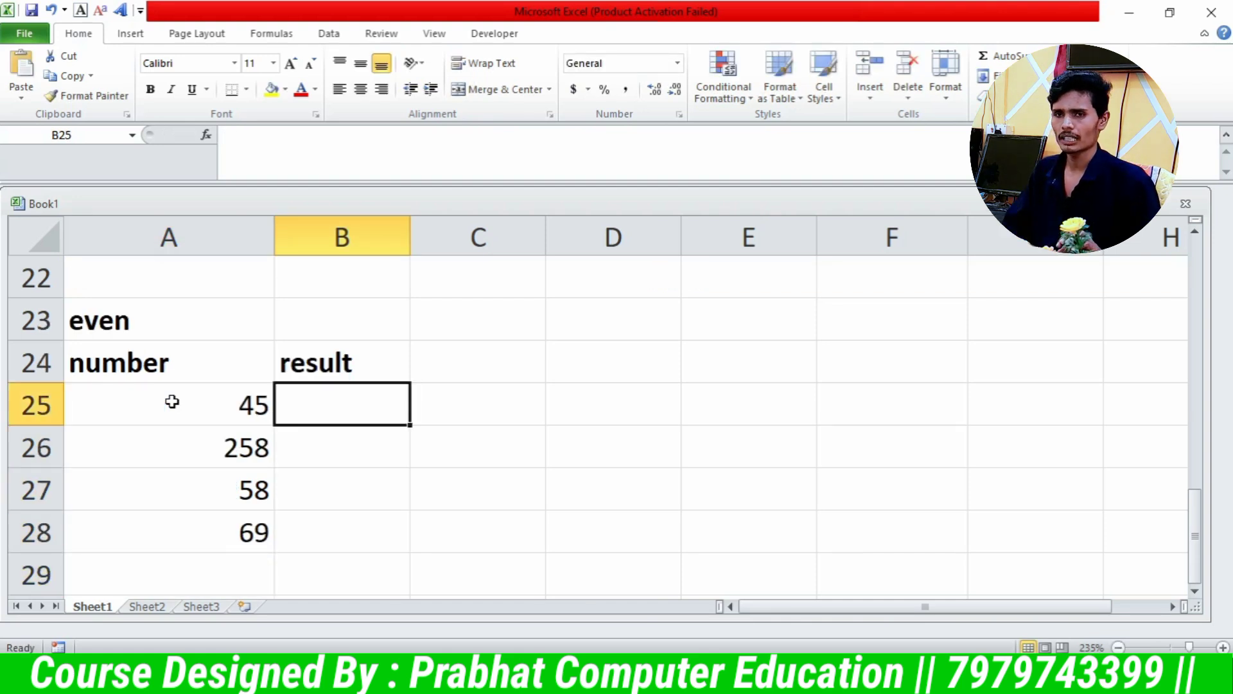
key(Left)
key(Right)
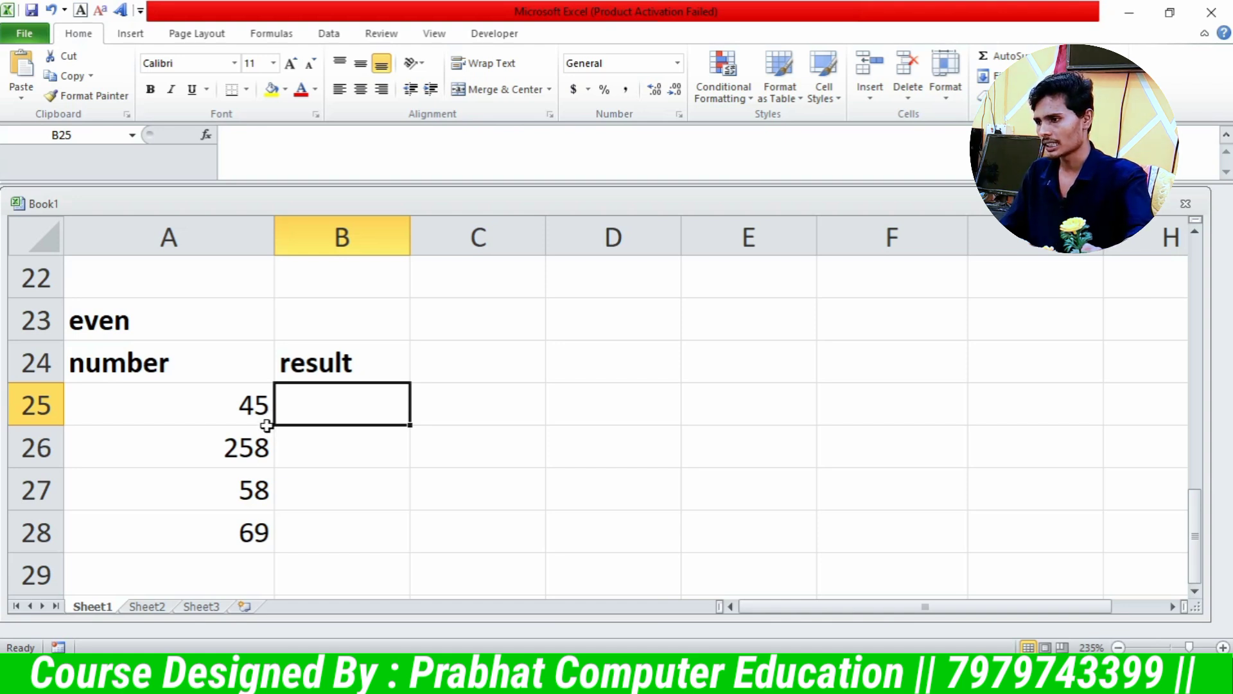
click(238, 446)
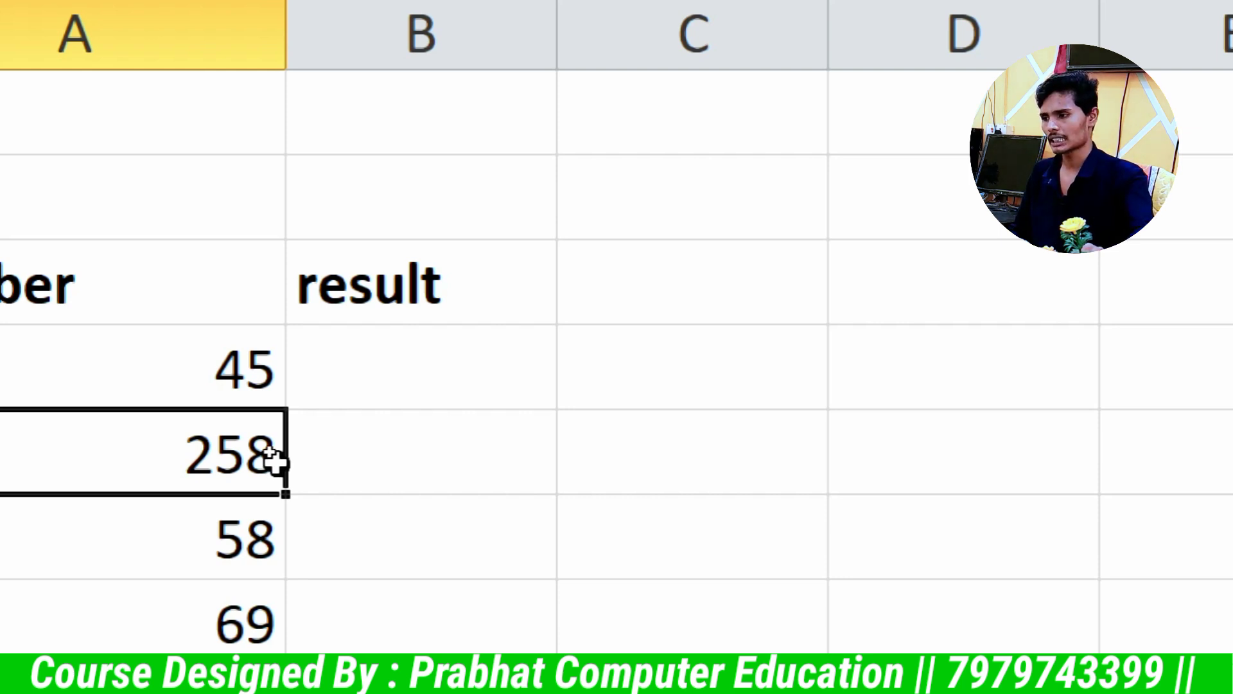
click(234, 545)
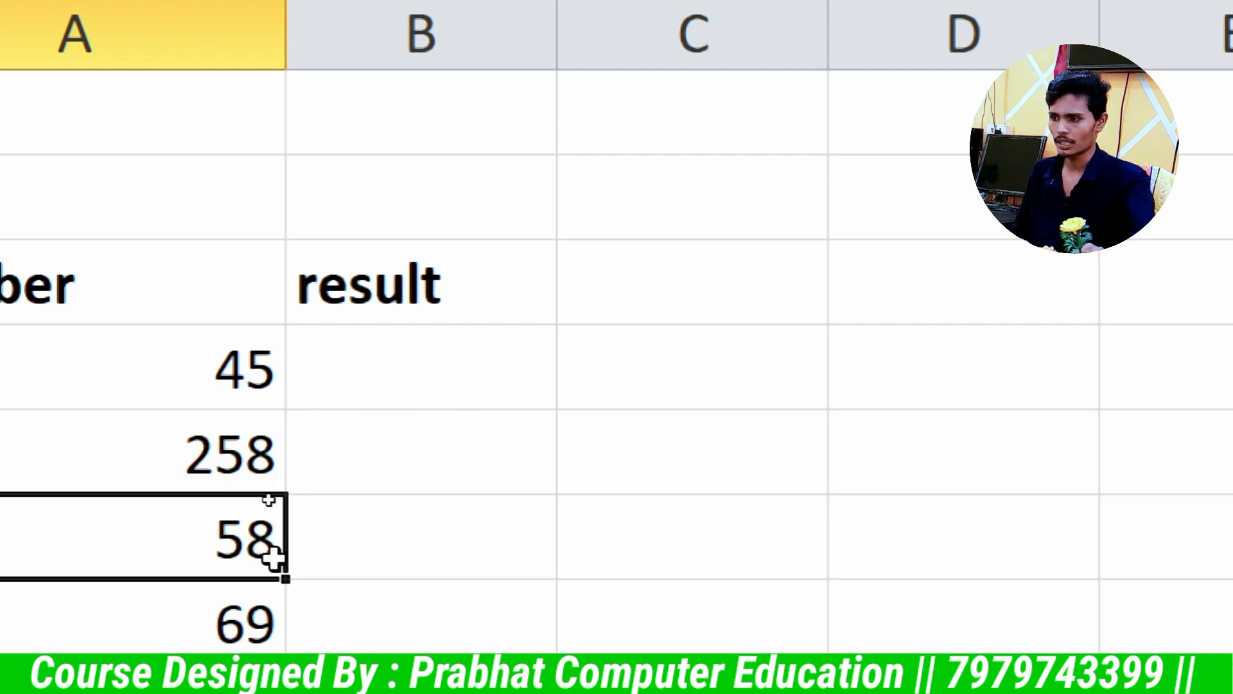
click(269, 631)
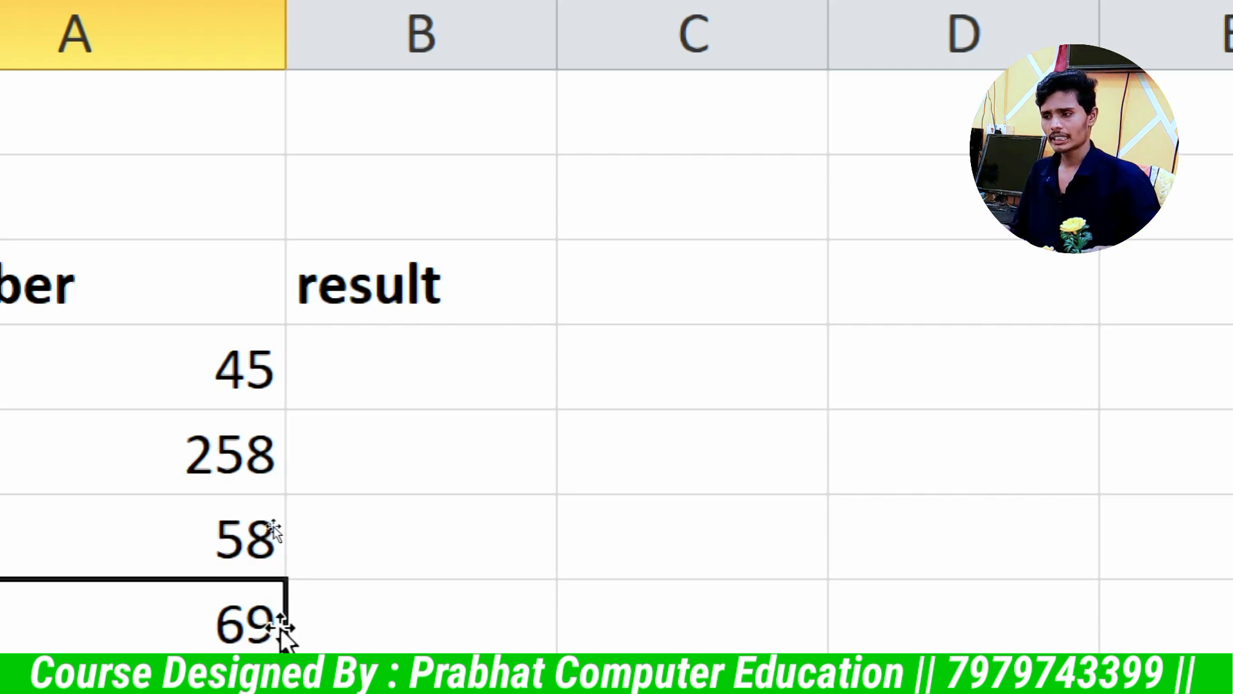
click(384, 348)
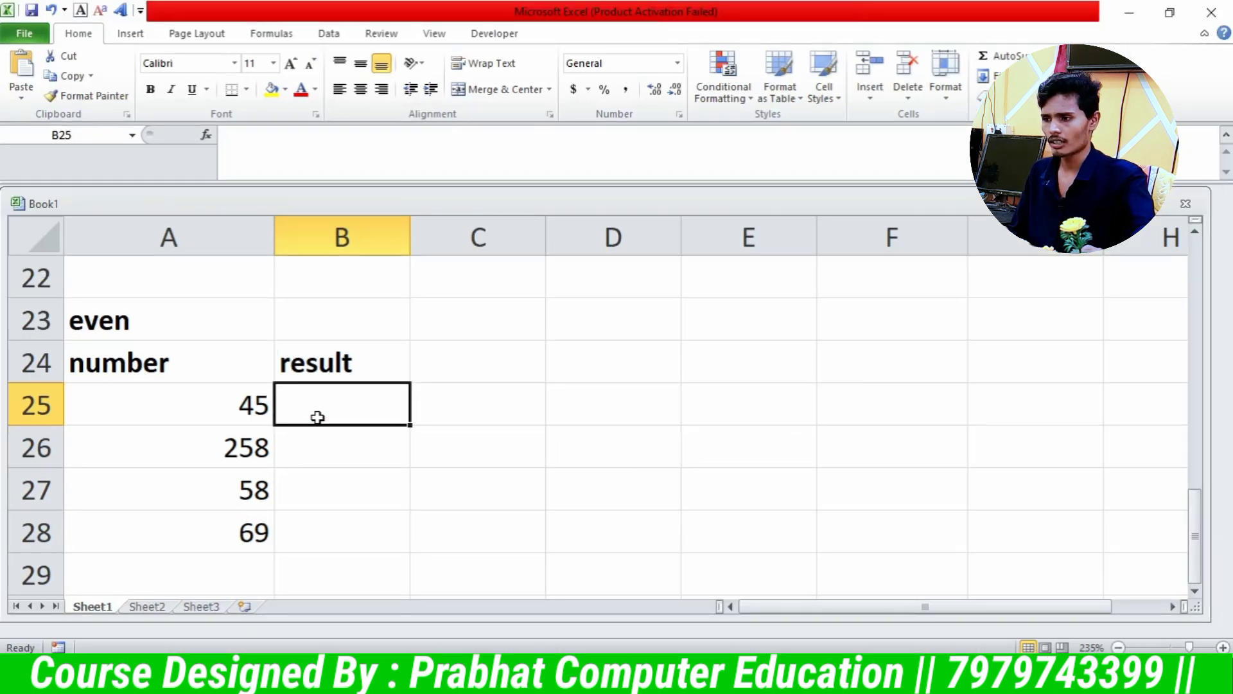
click(380, 451)
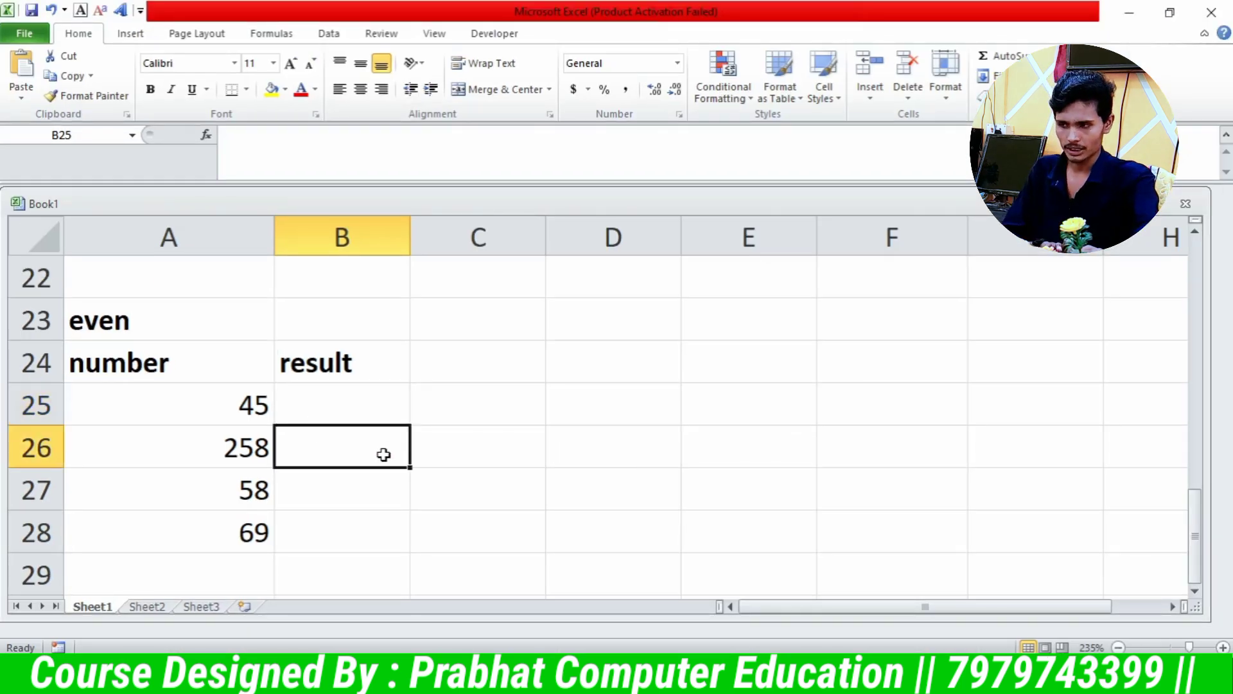
click(352, 401)
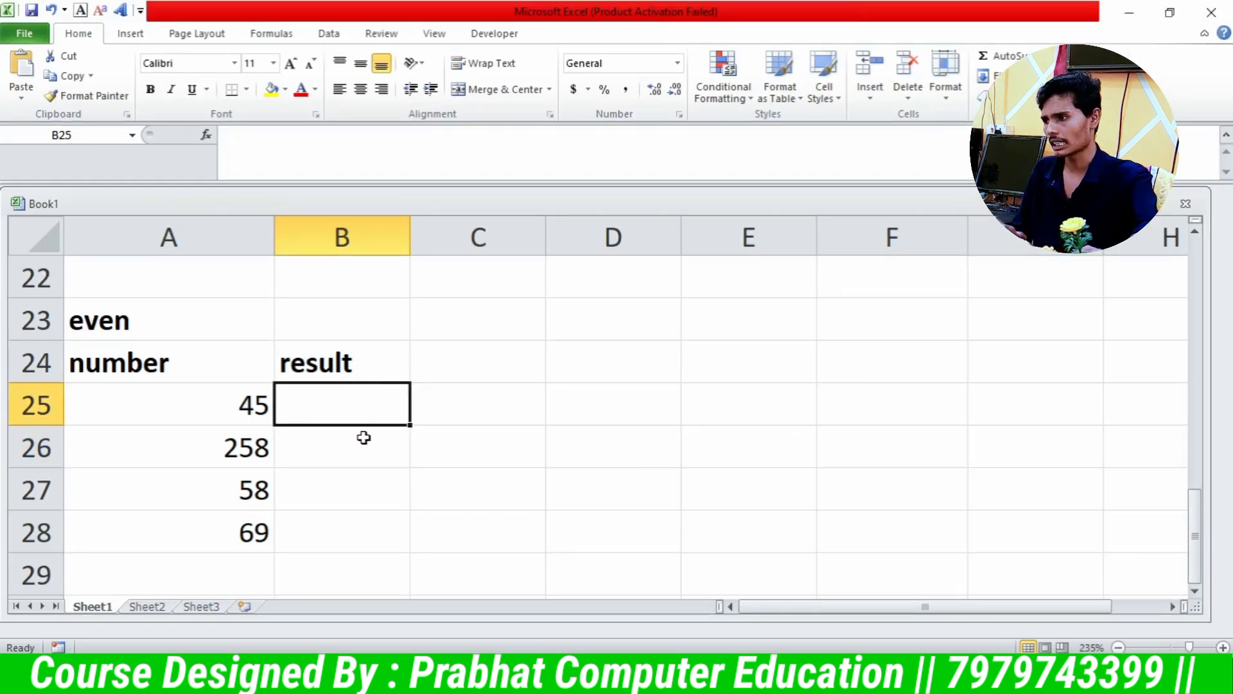
key(Down)
key(Down)
key(Down)
key(Down)
key(Down)
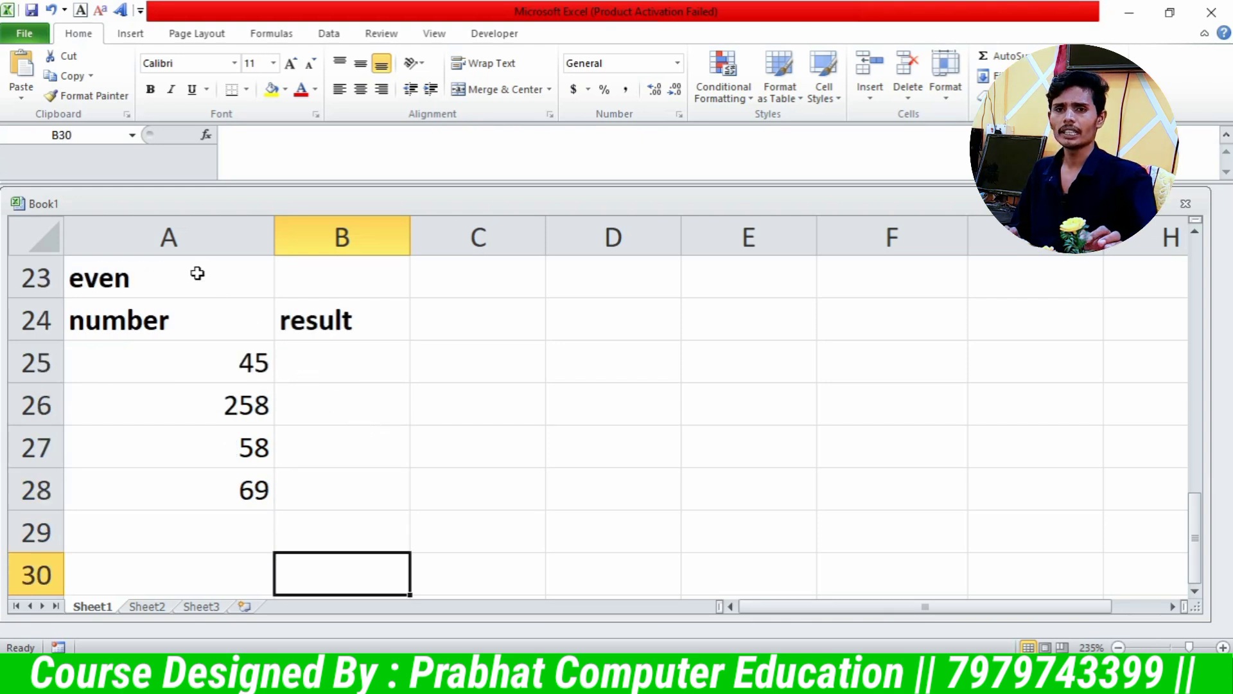
click(177, 284)
- Round the number in A25 up to an even number in cell B25 with the formula =even(A25)
click(369, 371)
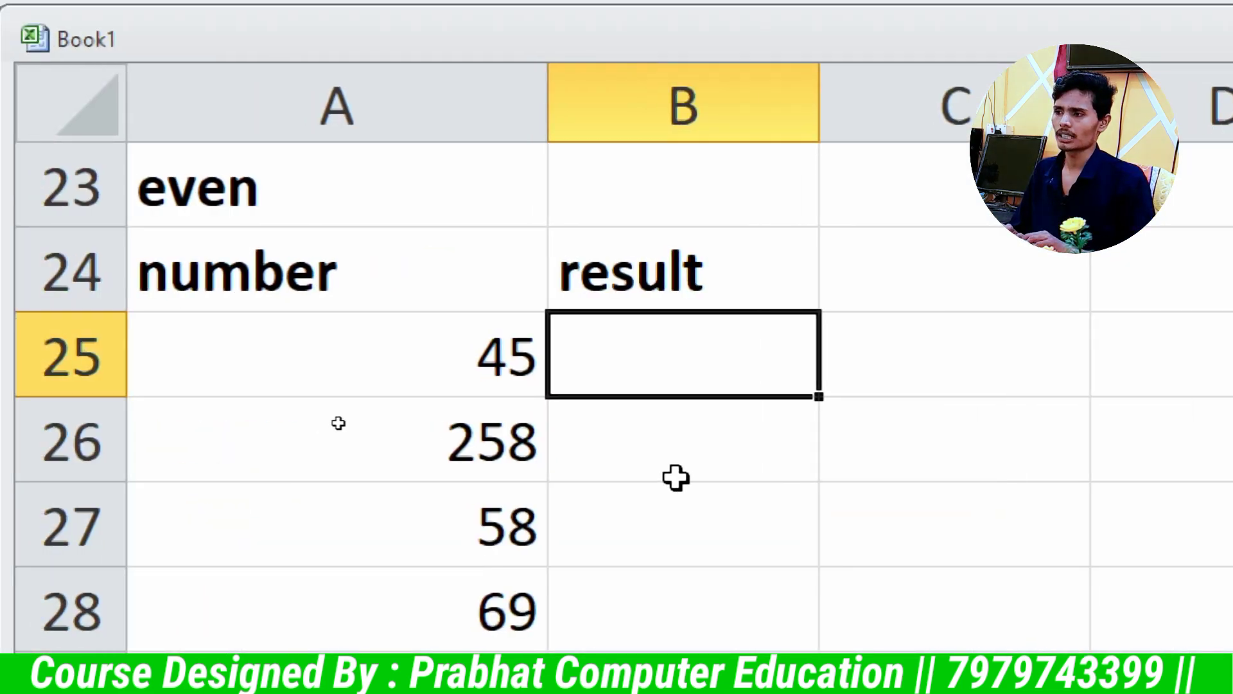
text(=e)
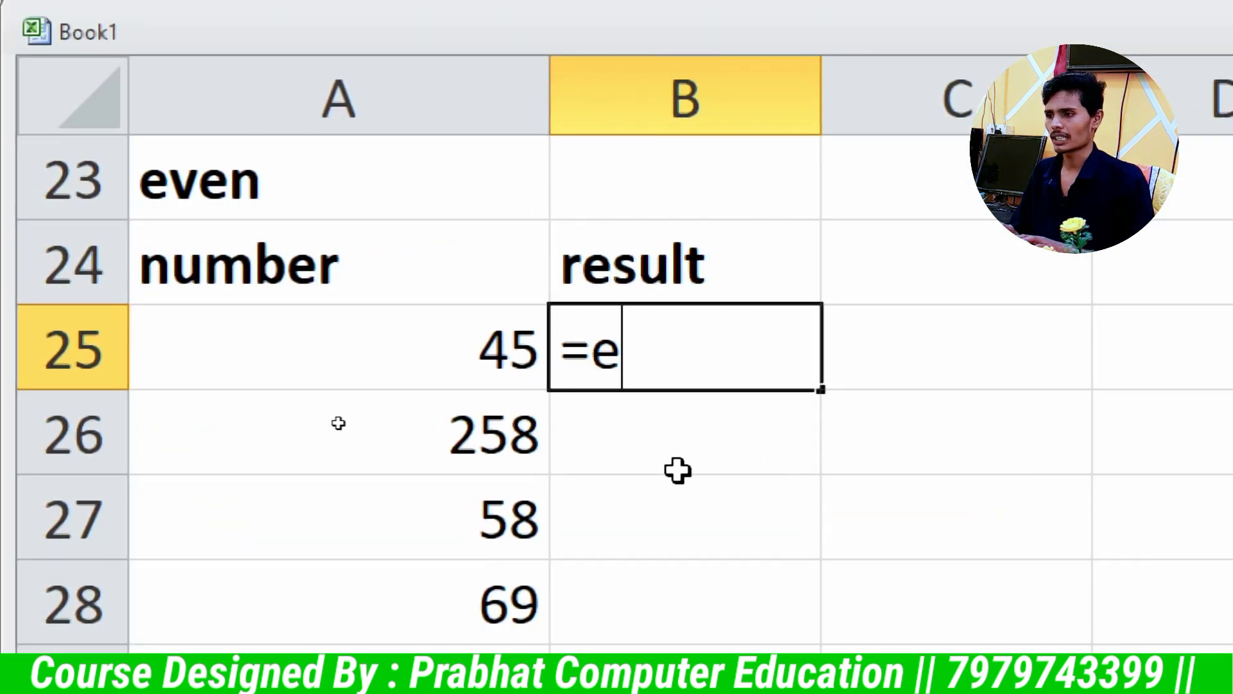
text(ven()
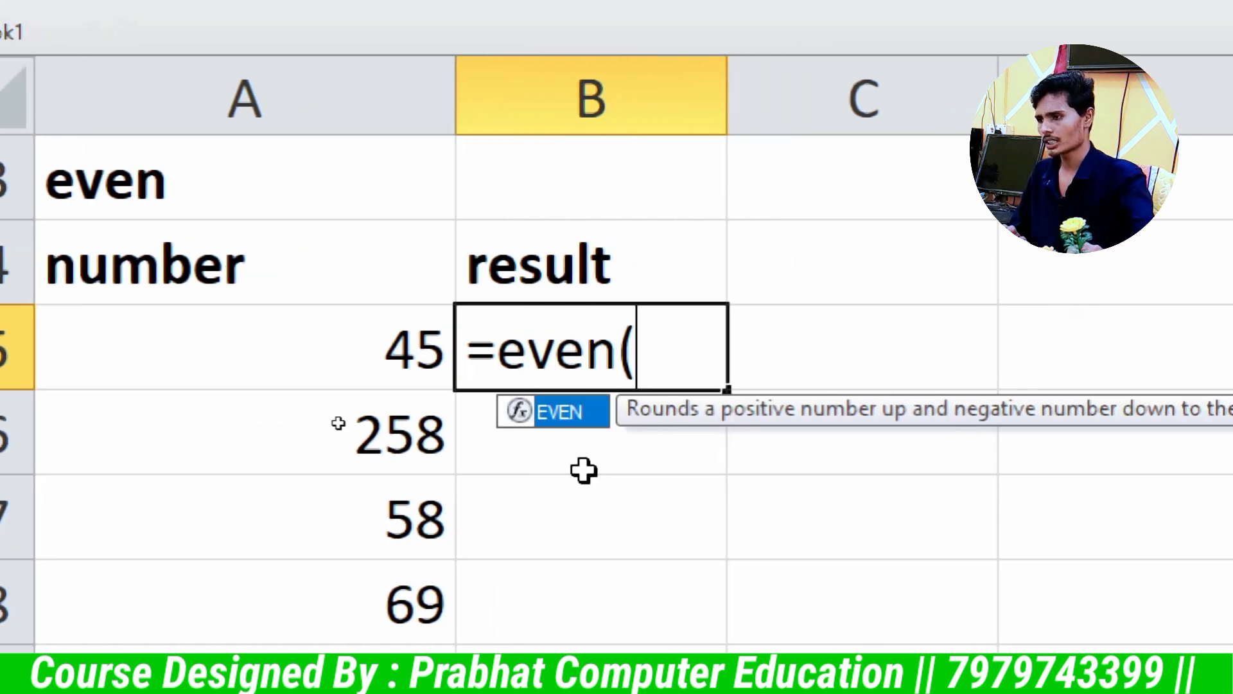
click(327, 367)
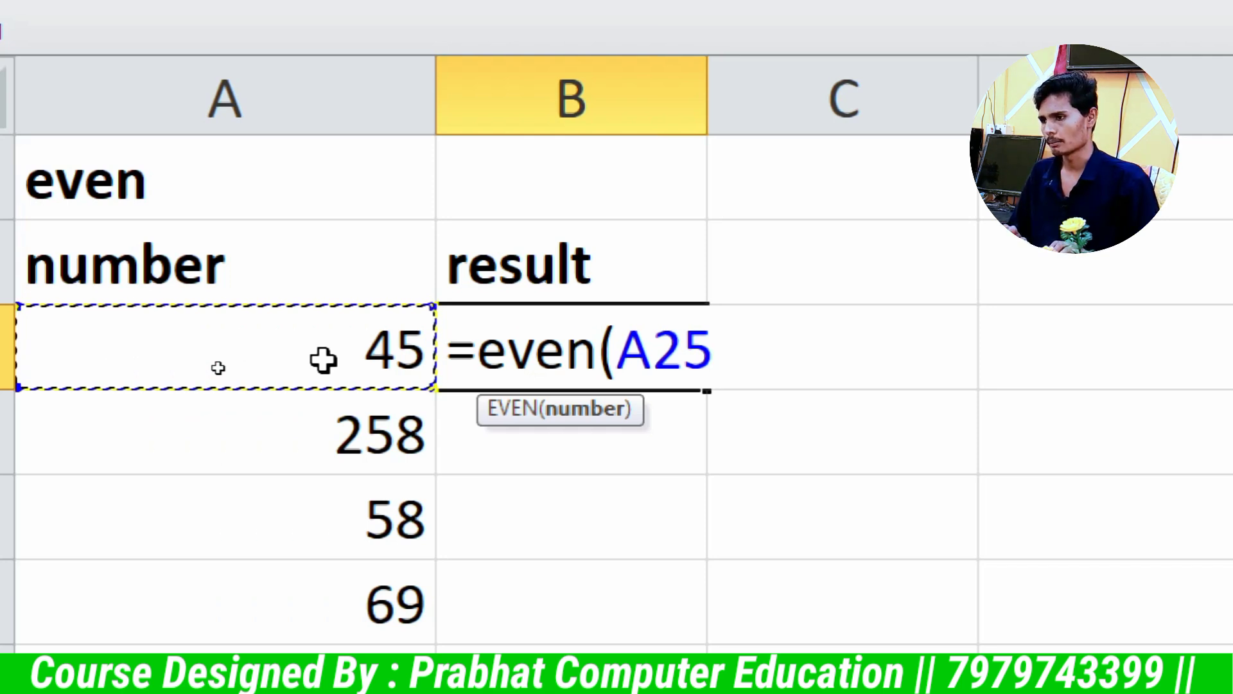
text())
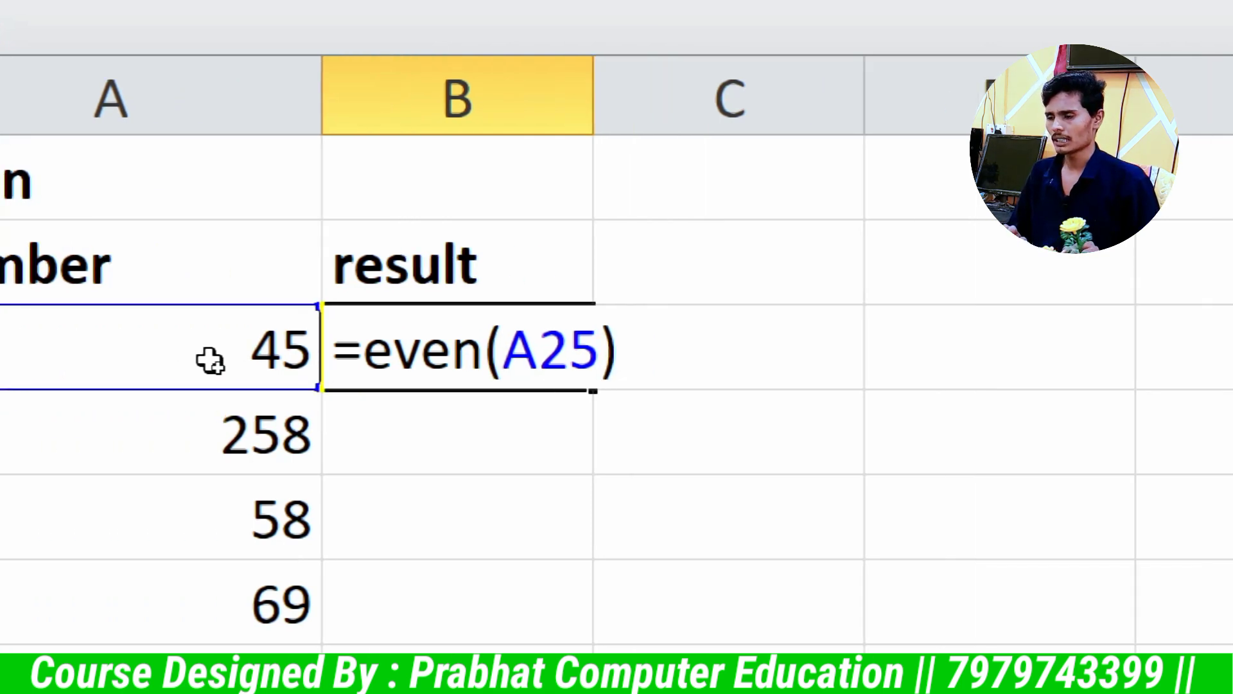
key(Return)
- Fill the even formula from B25 down to B28
click(210, 361)
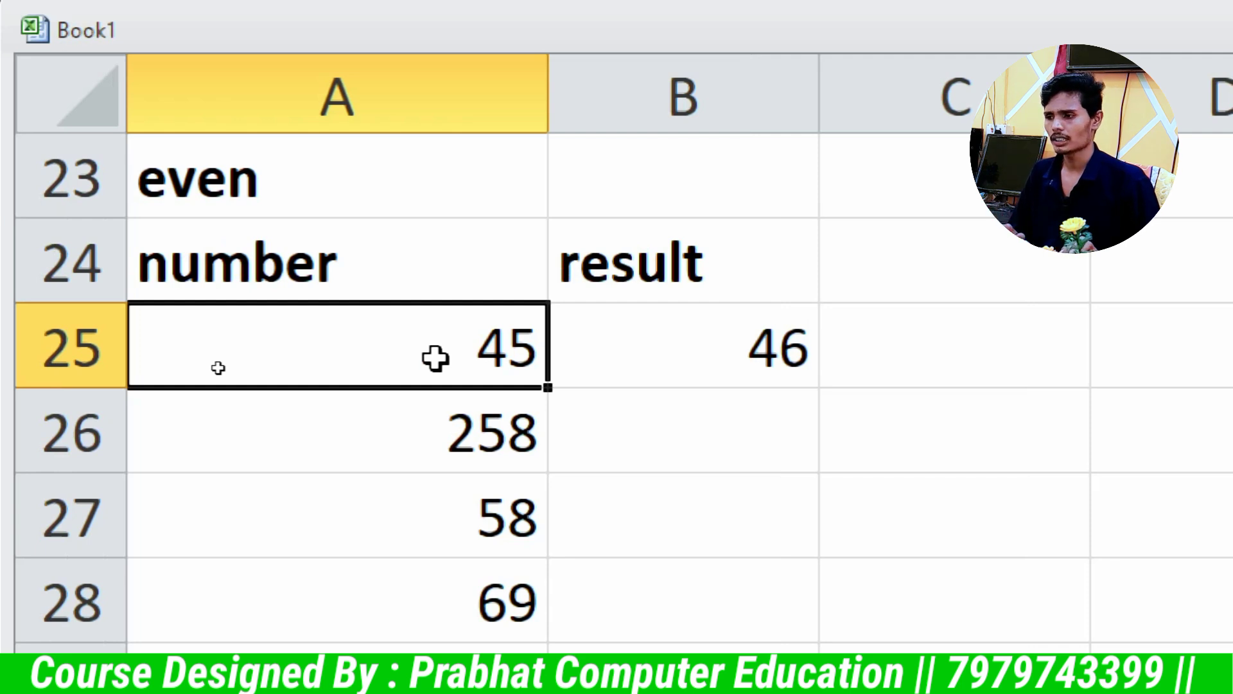
key(Right)
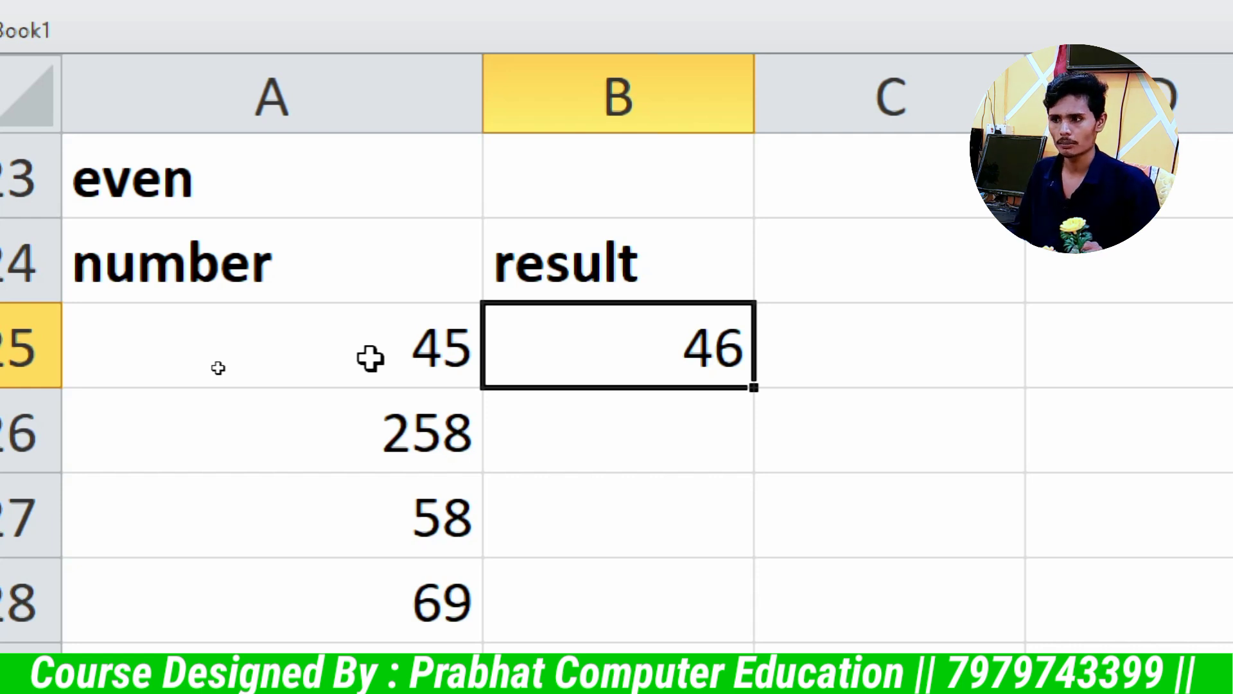
key(shift+Down)
key(shift+Down)
key(shift+Down)
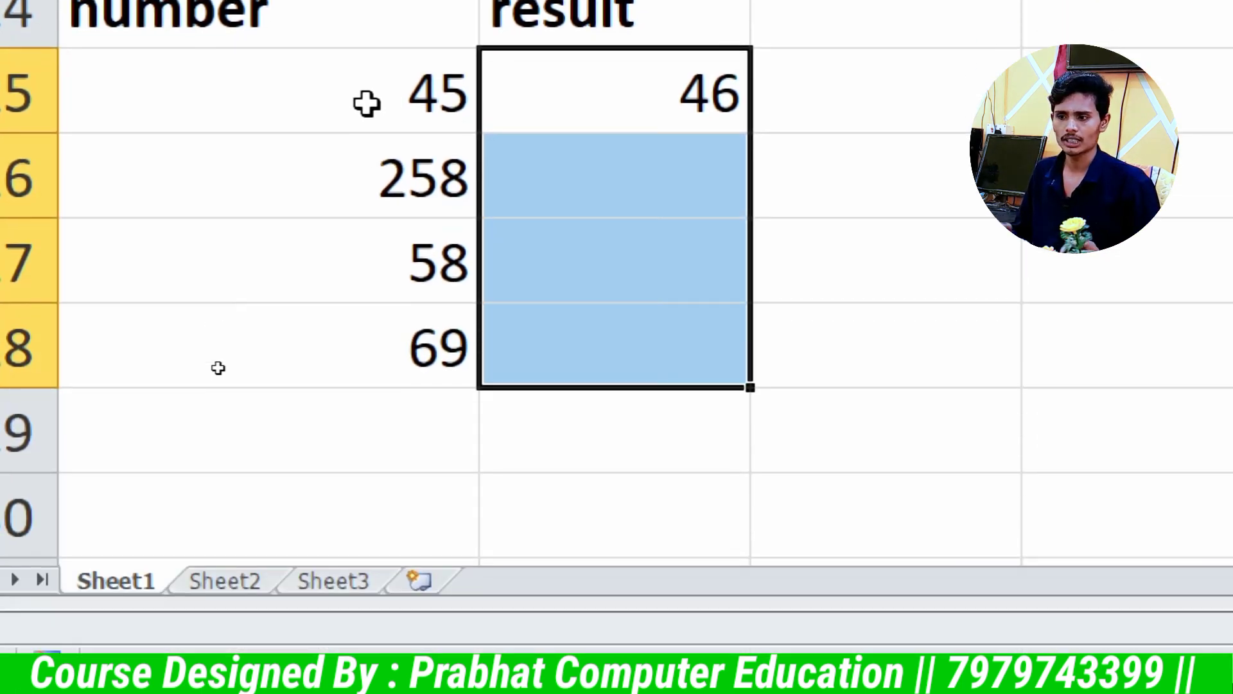
key(ctrl+d)
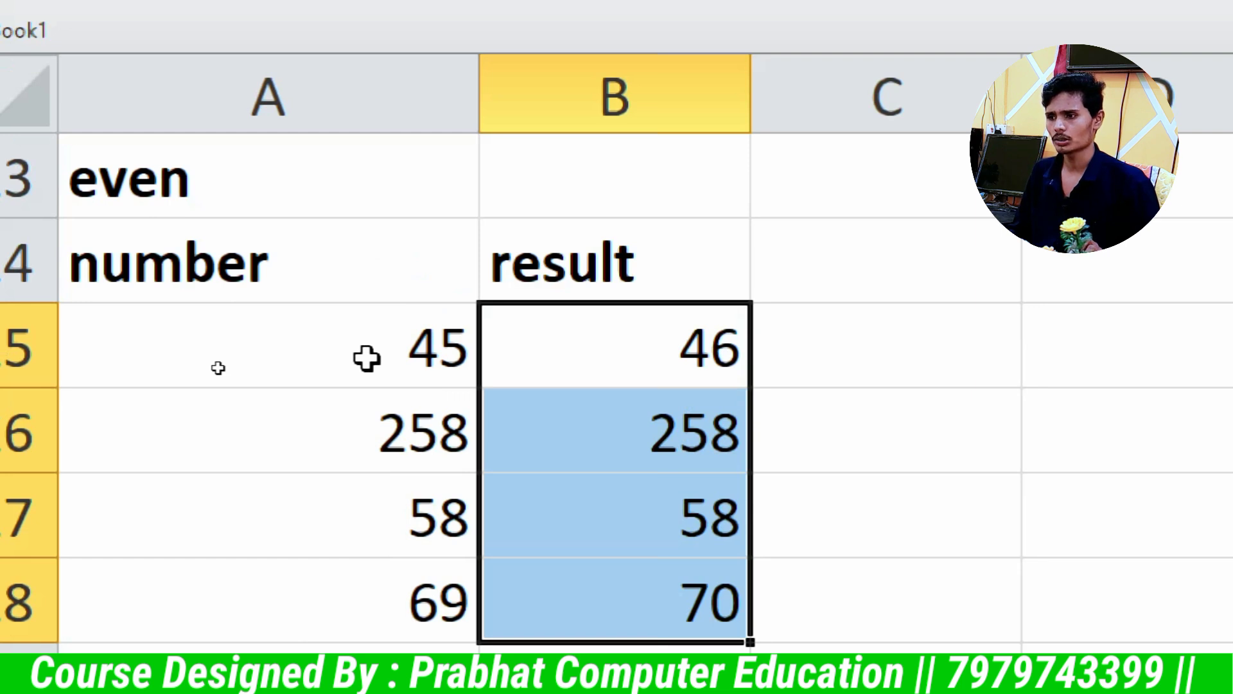
- Compare the number in A26 with its even result in B26
key(Down)
key(Left)
key(shift+Right)
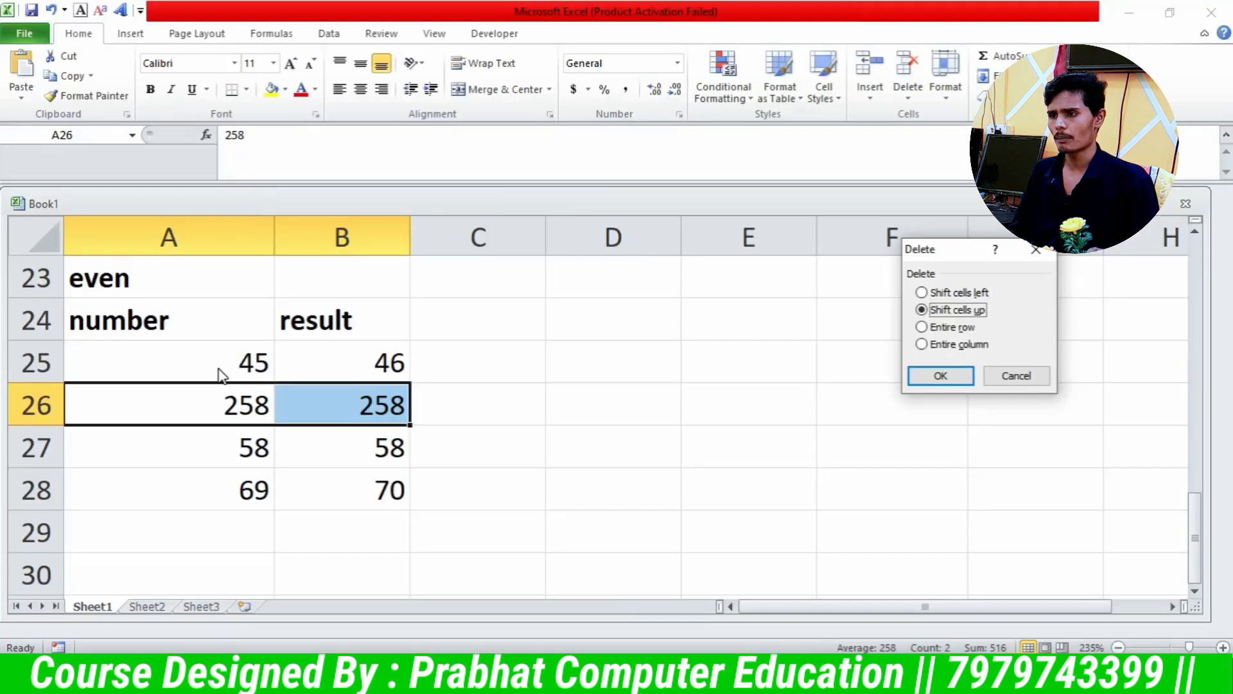
key(Escape)
key(Up)
key(Up)
key(Up)
key(Right)
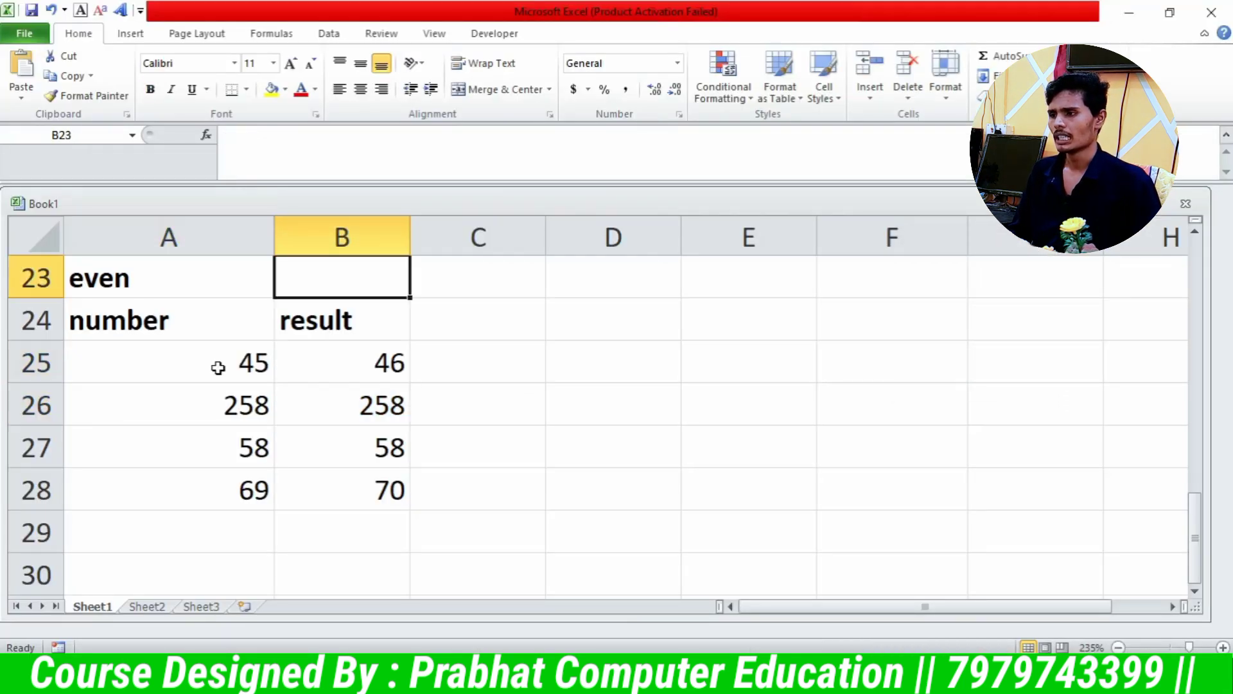
- Add the bold headings odd in cell D23 and number in cell D24
key(Right)
key(Right)
text(odd)
key(Return)
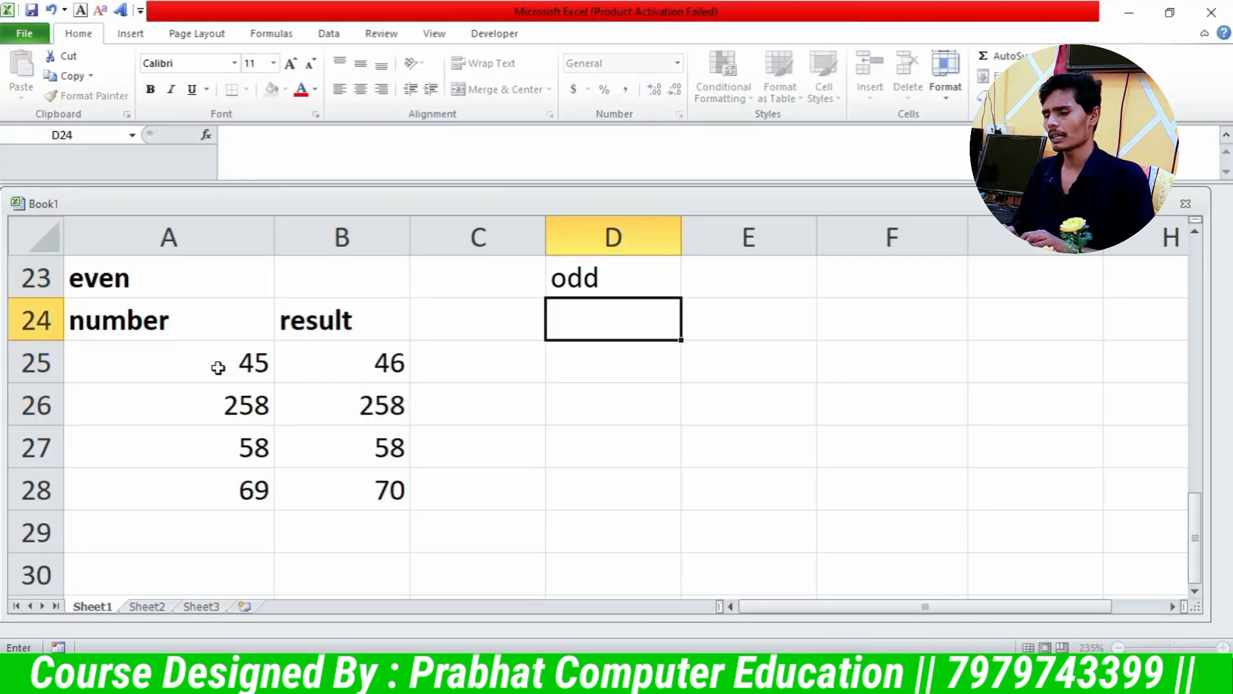
key(Up)
key(Down)
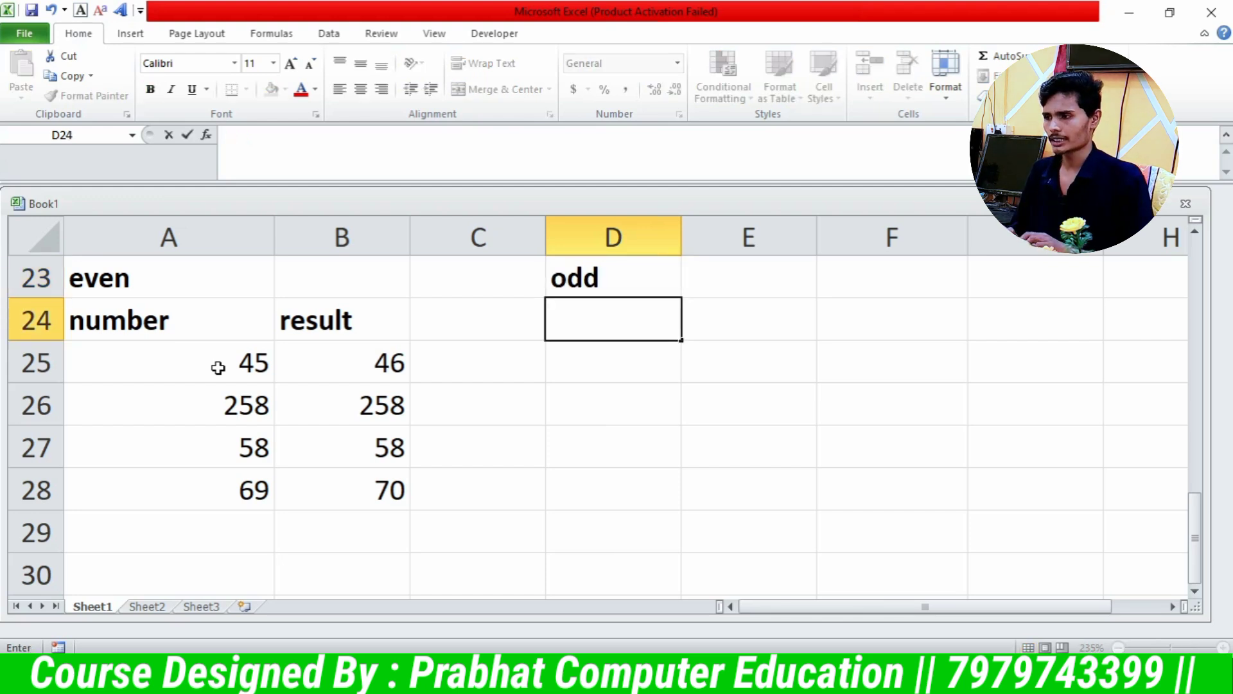
text(number)
key(Return)
key(Up)
key(ctrl+b)
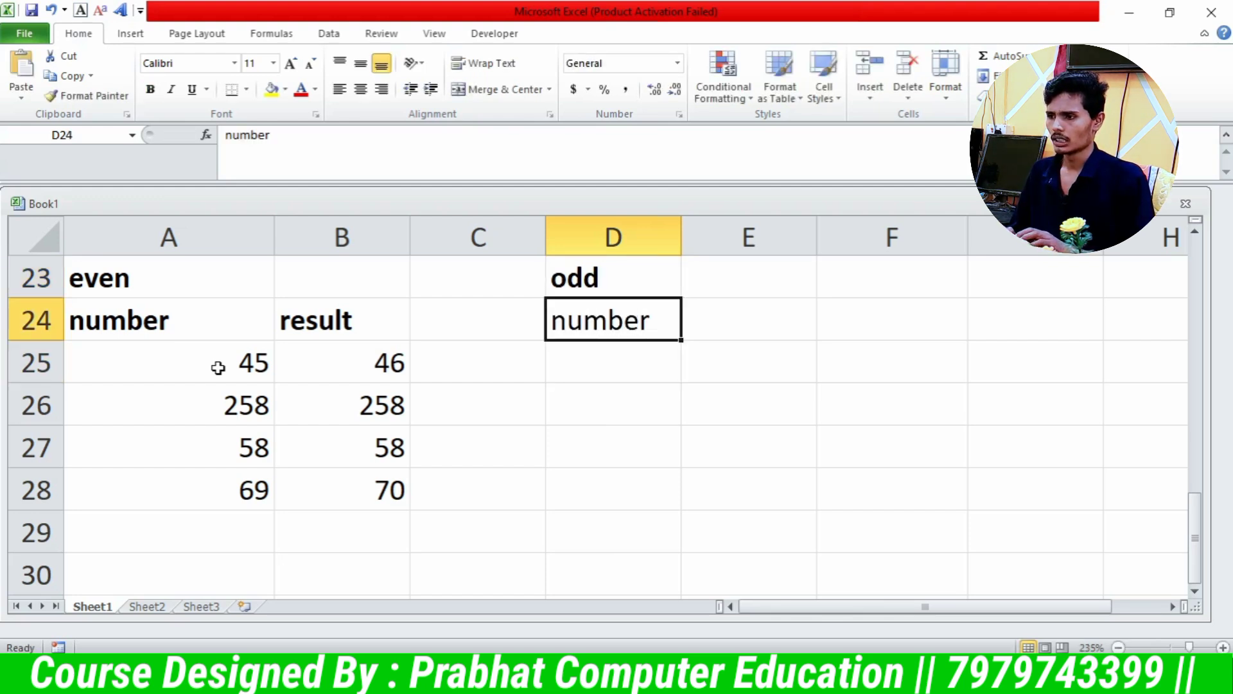
- Enter the numbers 65, 44, 42 and 48 in cells D25 to D28
key(Down)
text(65)
key(Return)
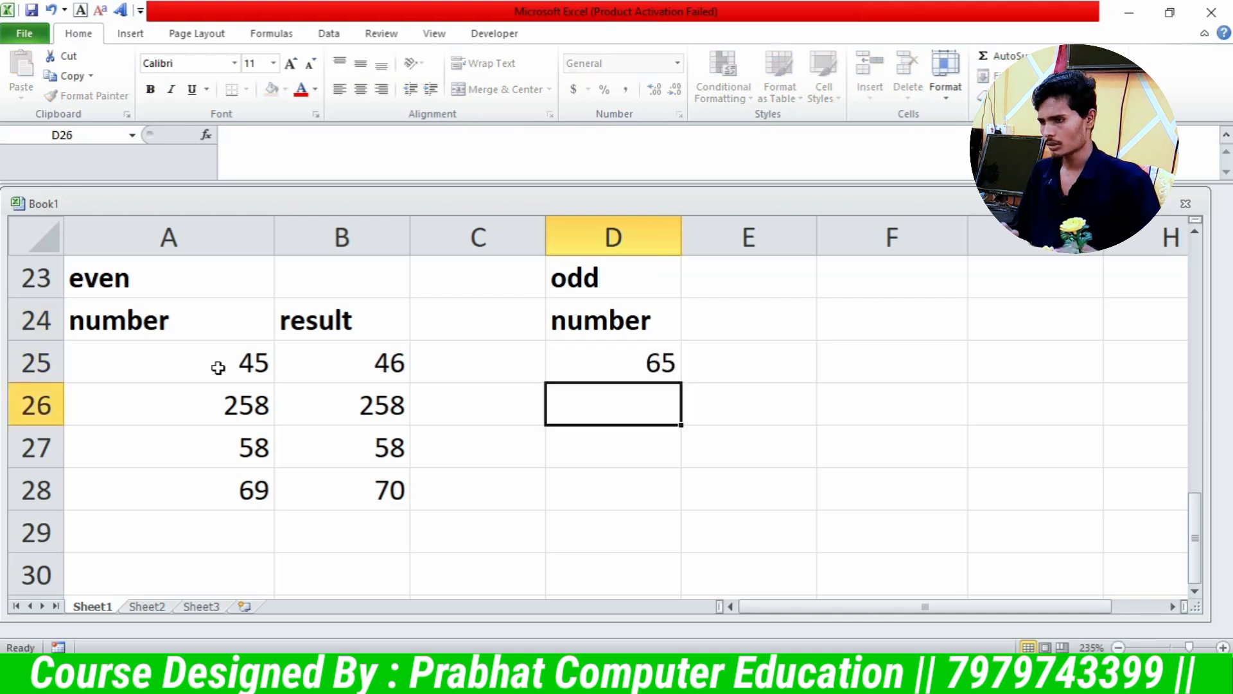
text(44)
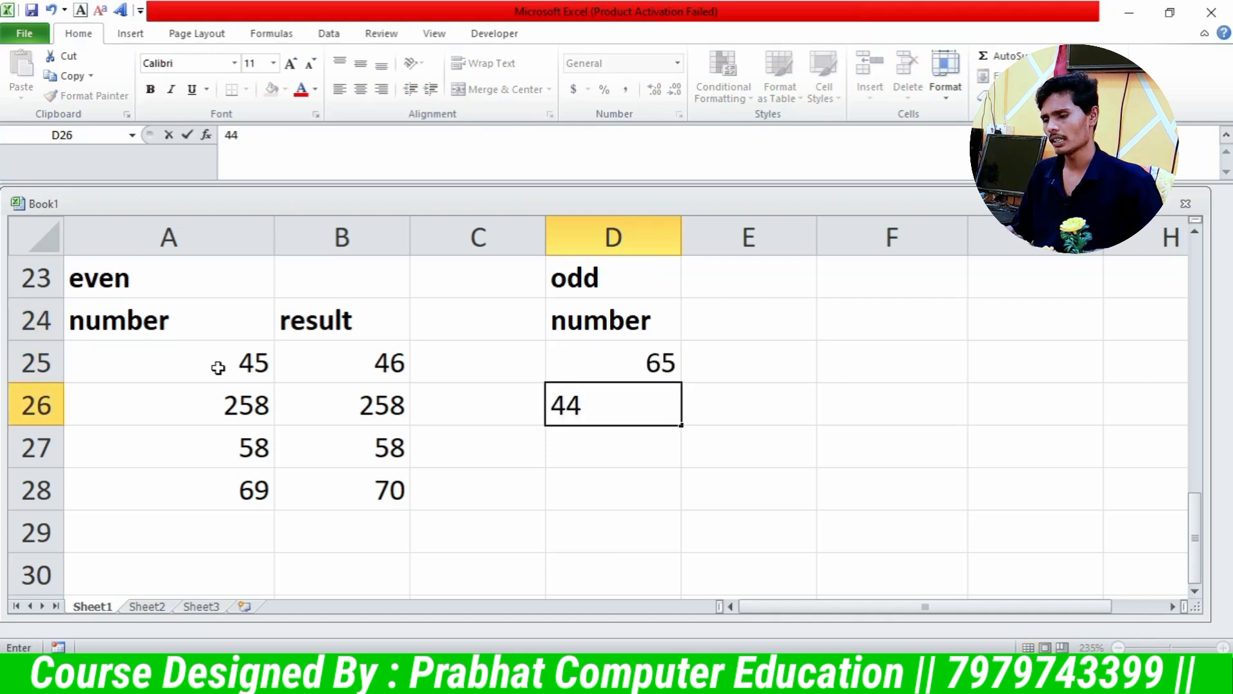
key(Return)
text(42)
key(Return)
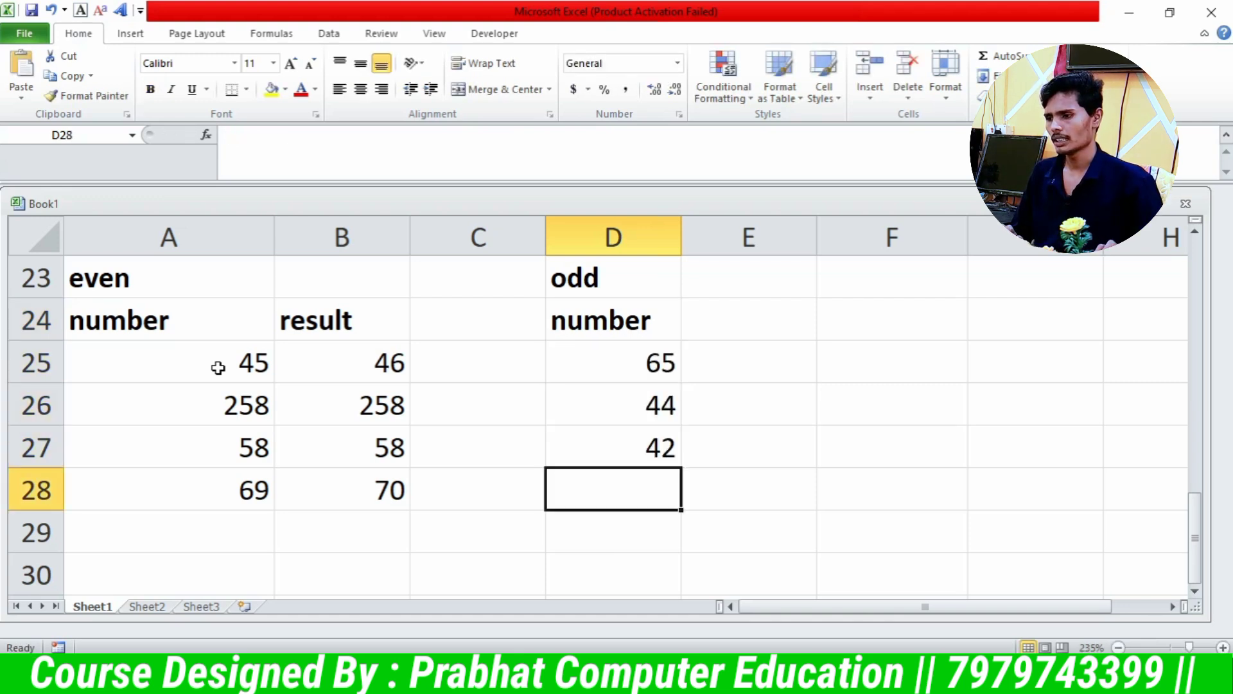
text(44)
key(ctrl+Return)
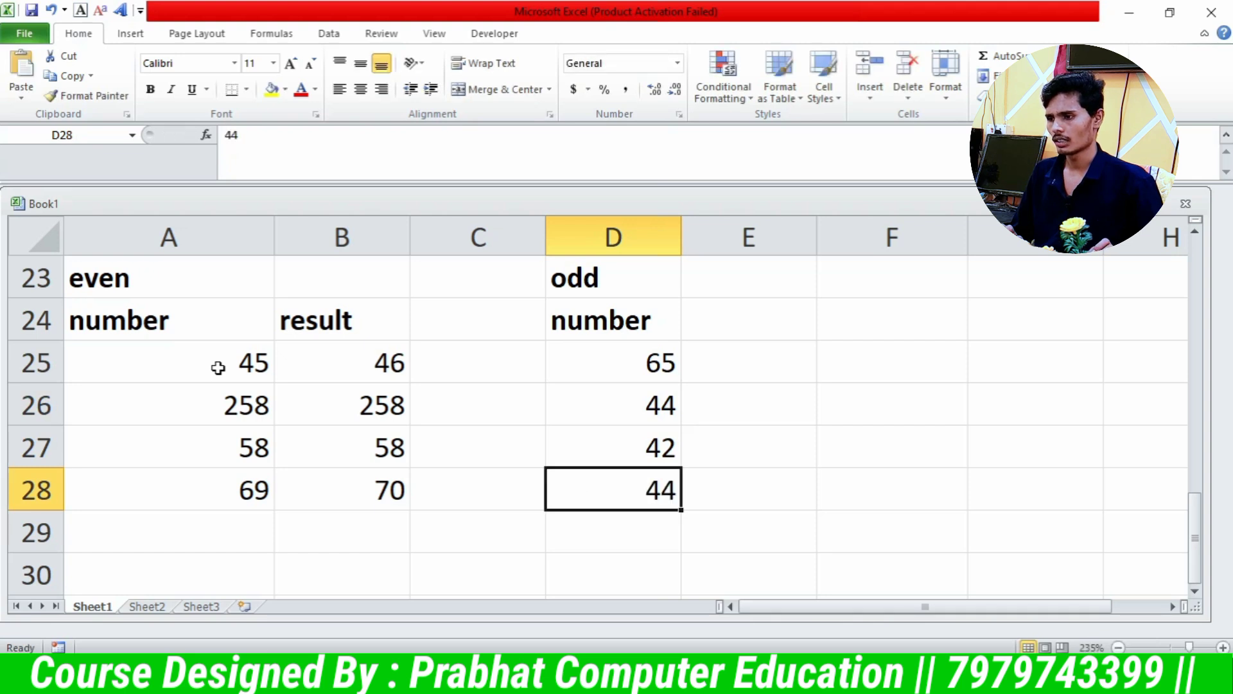
text(48)
key(Up)
- Add the bold heading result in cell E24, beside the number heading of the odd table
key(Up)
key(Up)
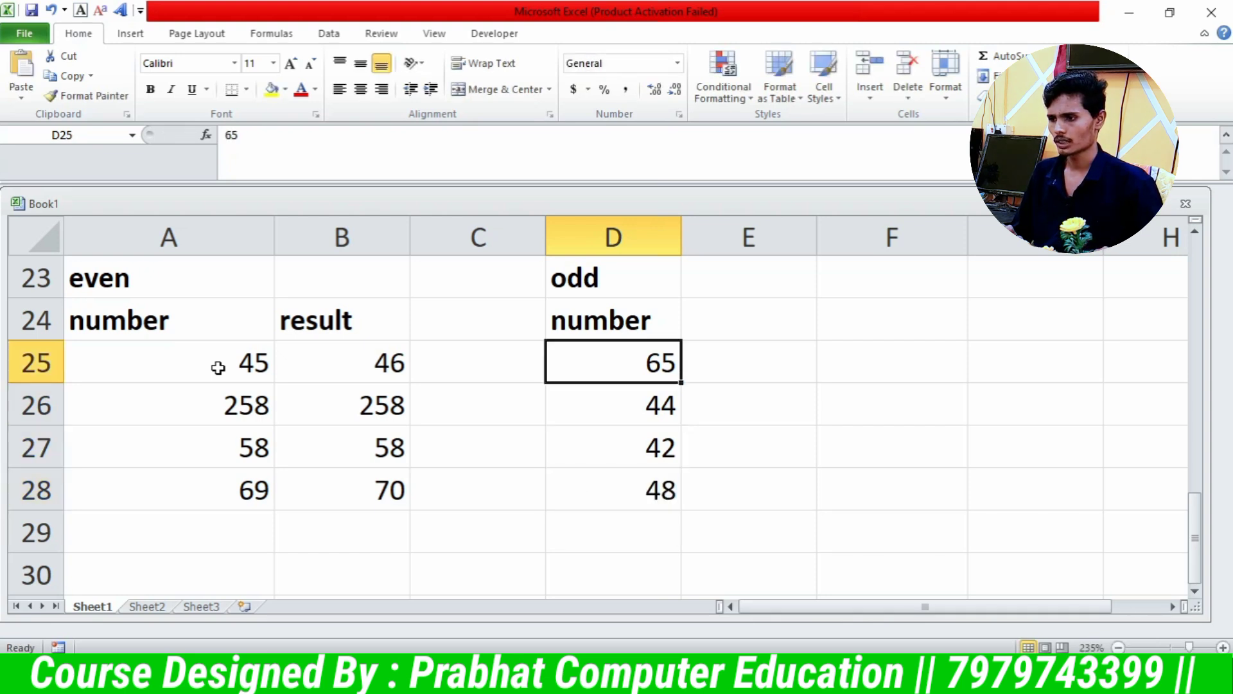
key(Up)
key(Right)
text(result)
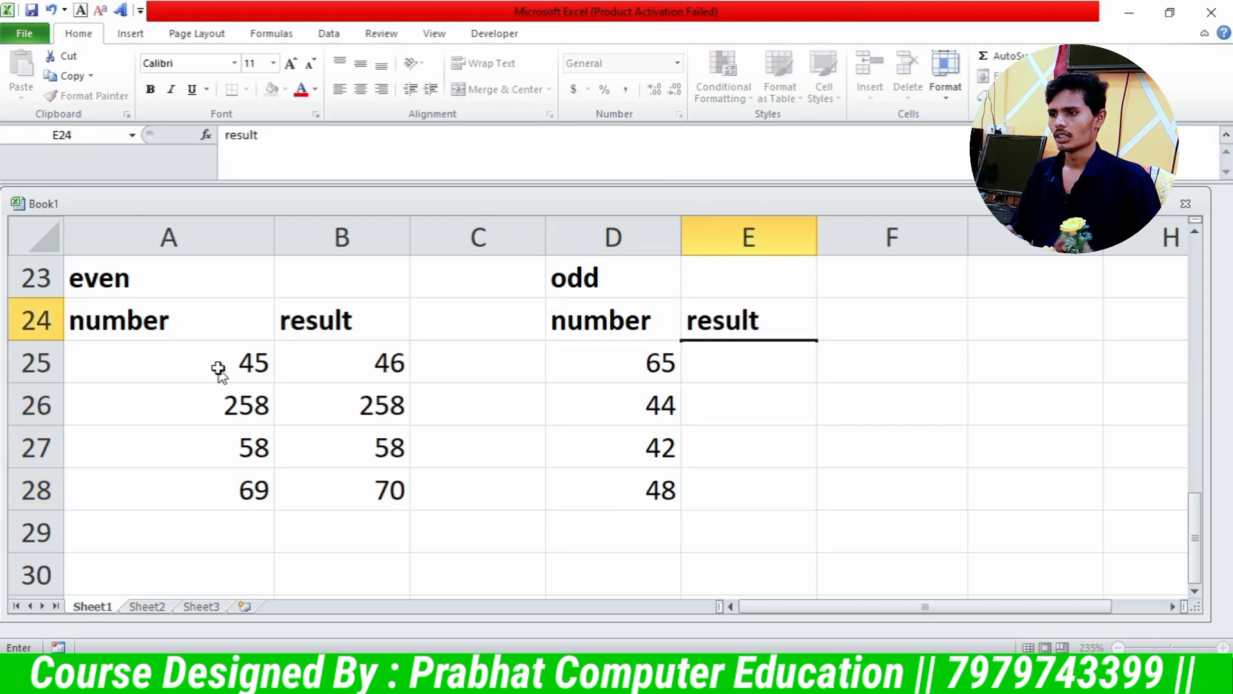
key(Return)
key(ctrl+shift+plus)
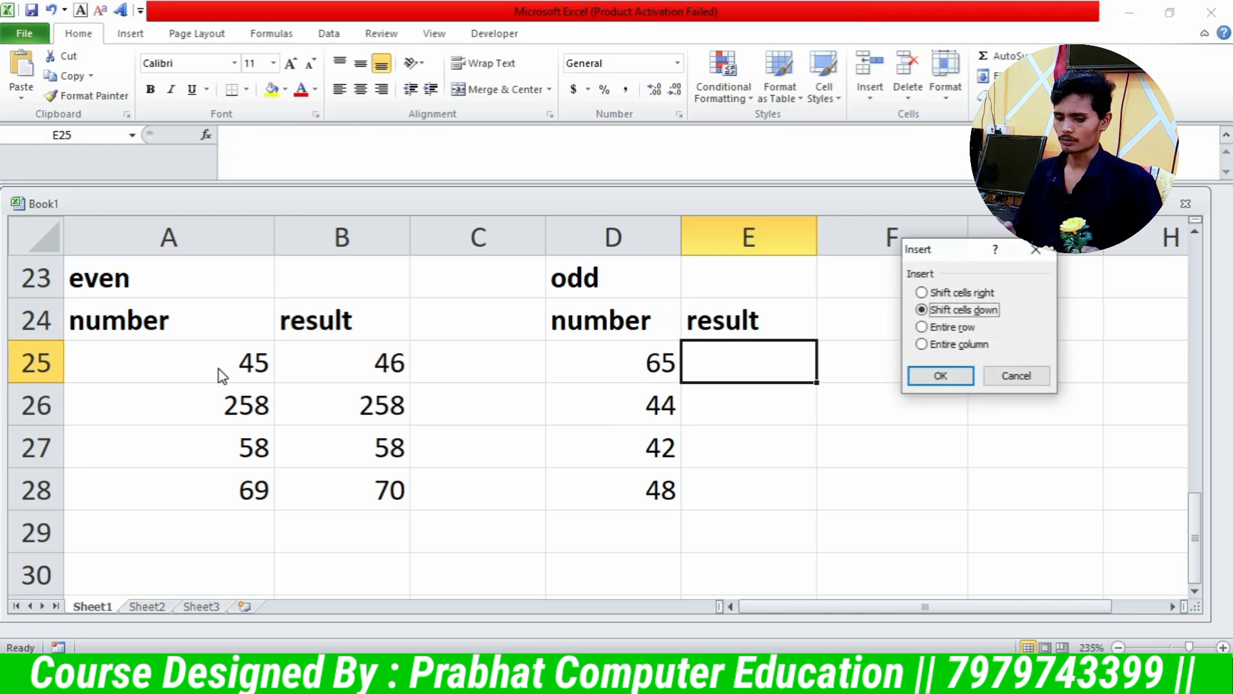
key(Escape)
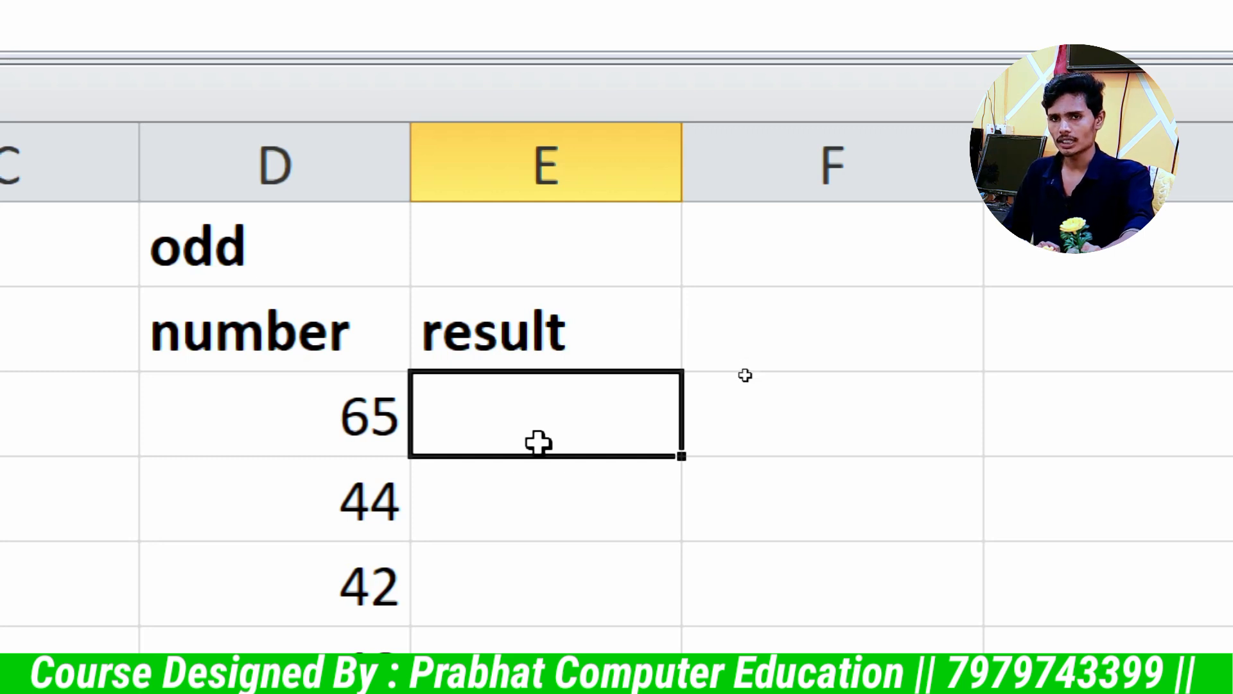
- Round the number in D25 up to an odd number in cell E25 with the formula =odd(D25)
click(388, 421)
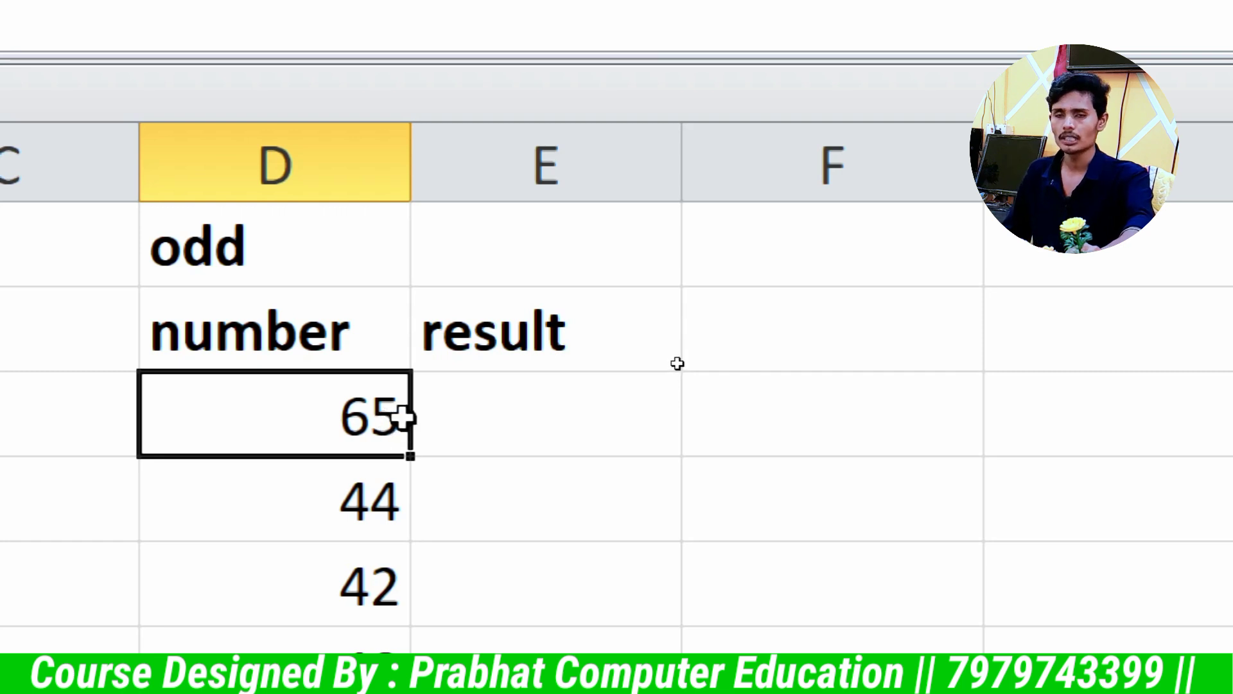
click(513, 424)
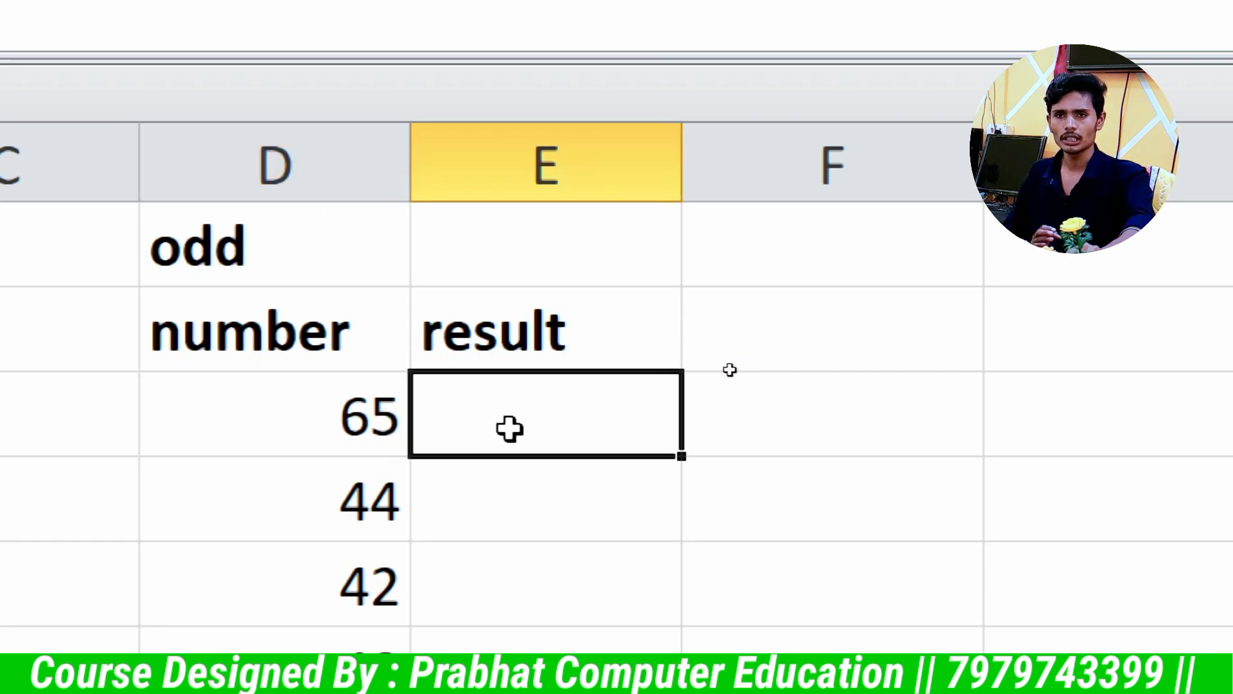
click(391, 421)
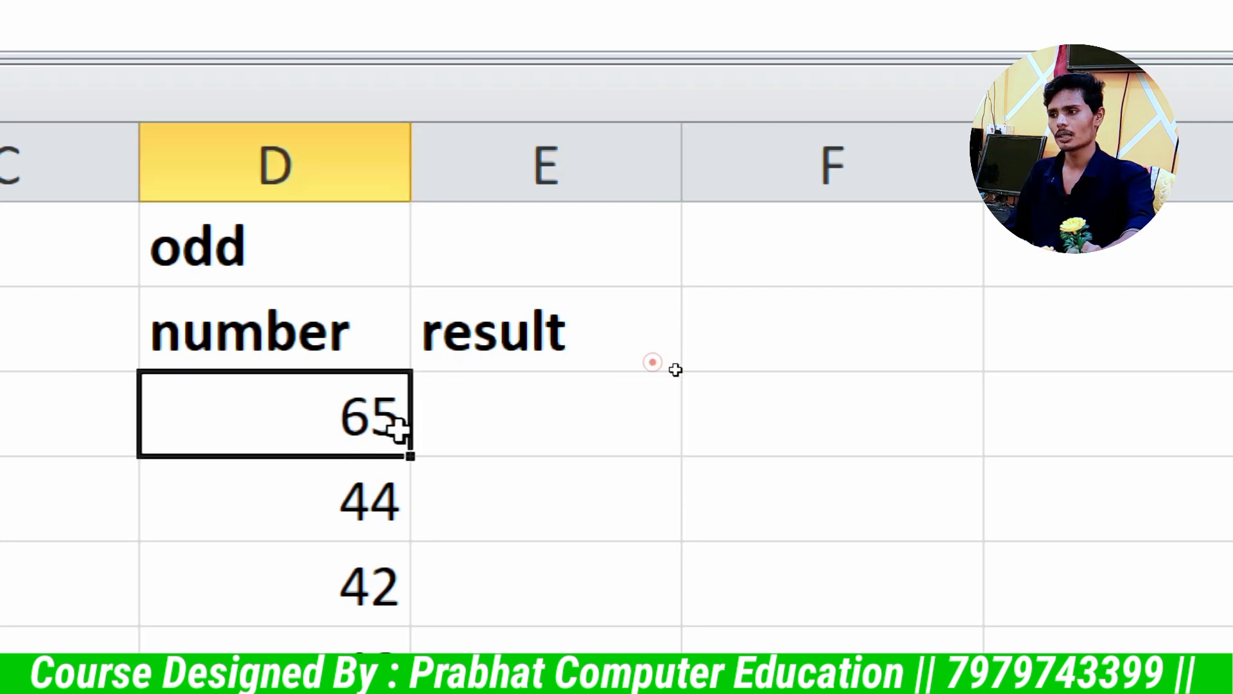
click(510, 431)
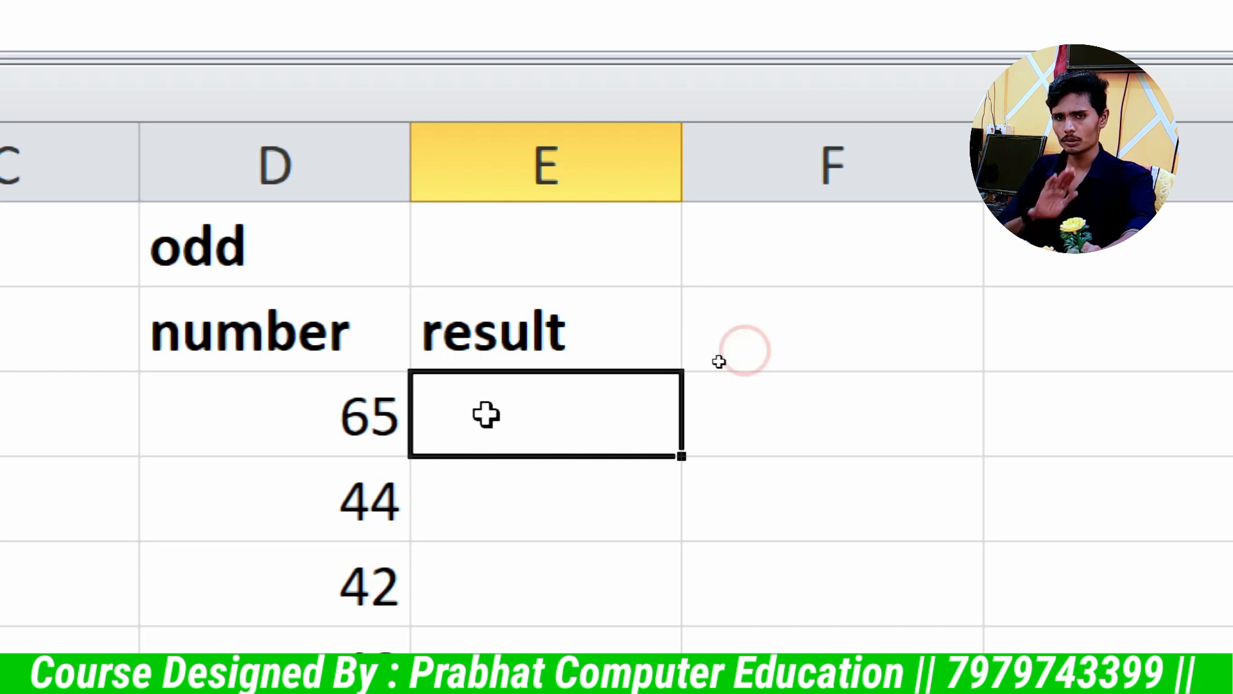
text(=)
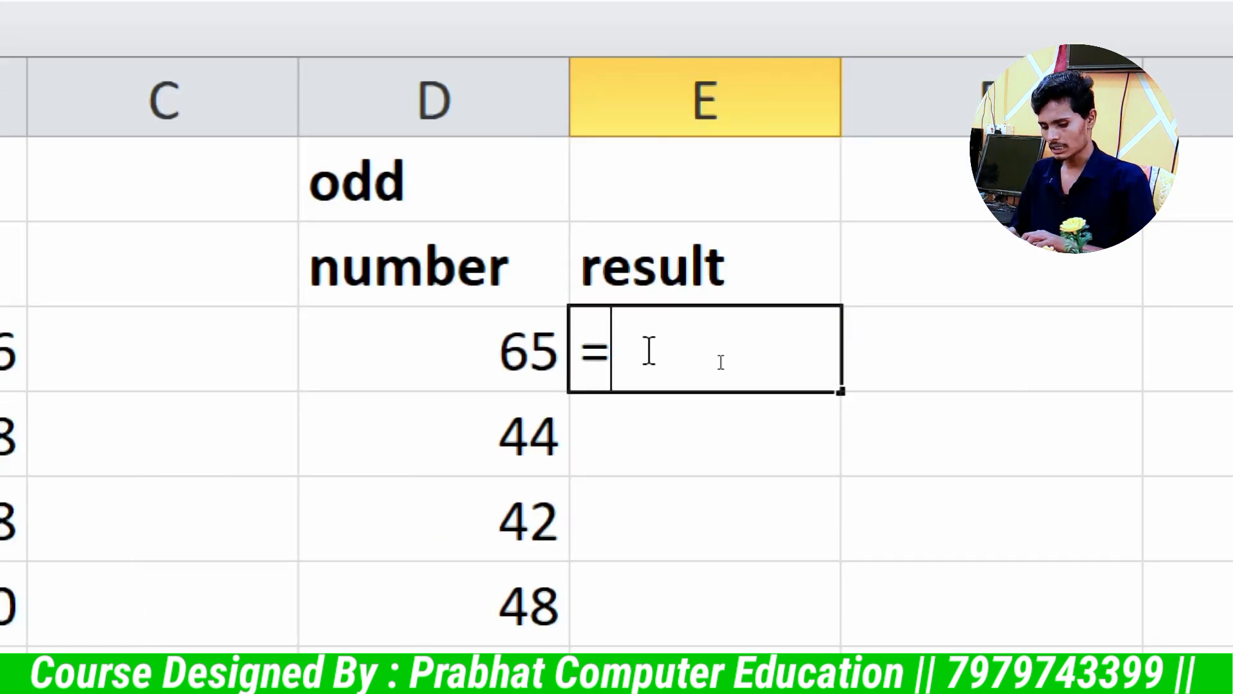
text(odd()
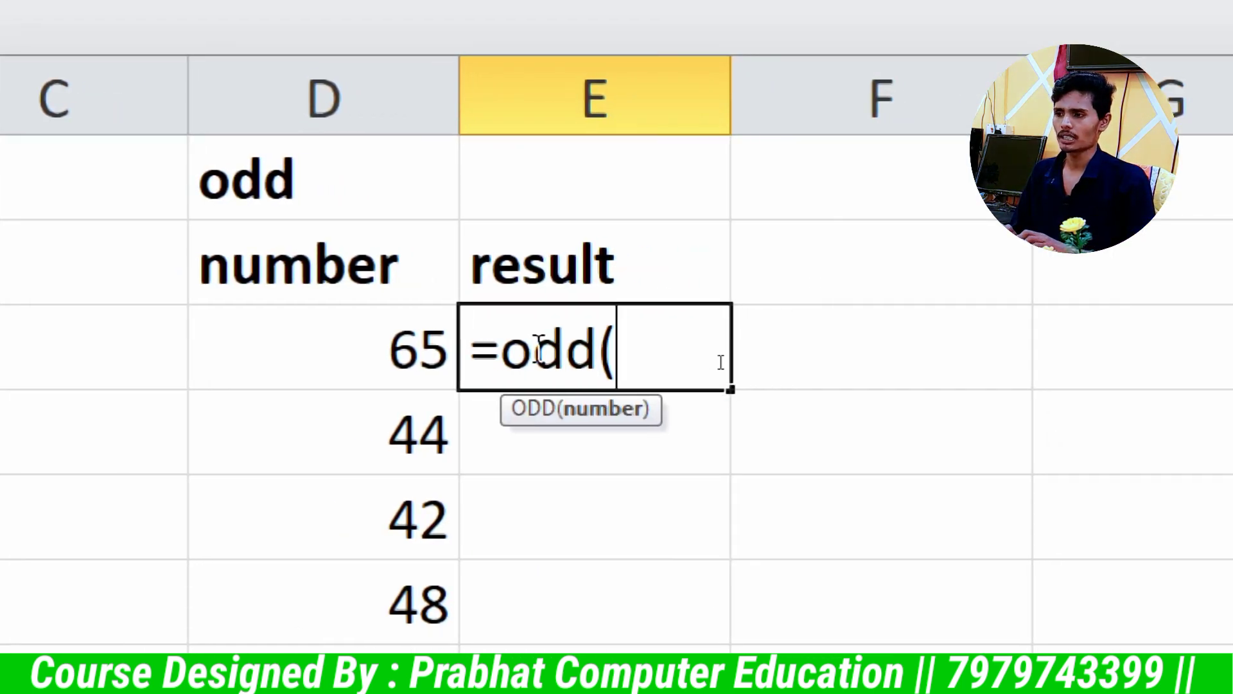
click(380, 347)
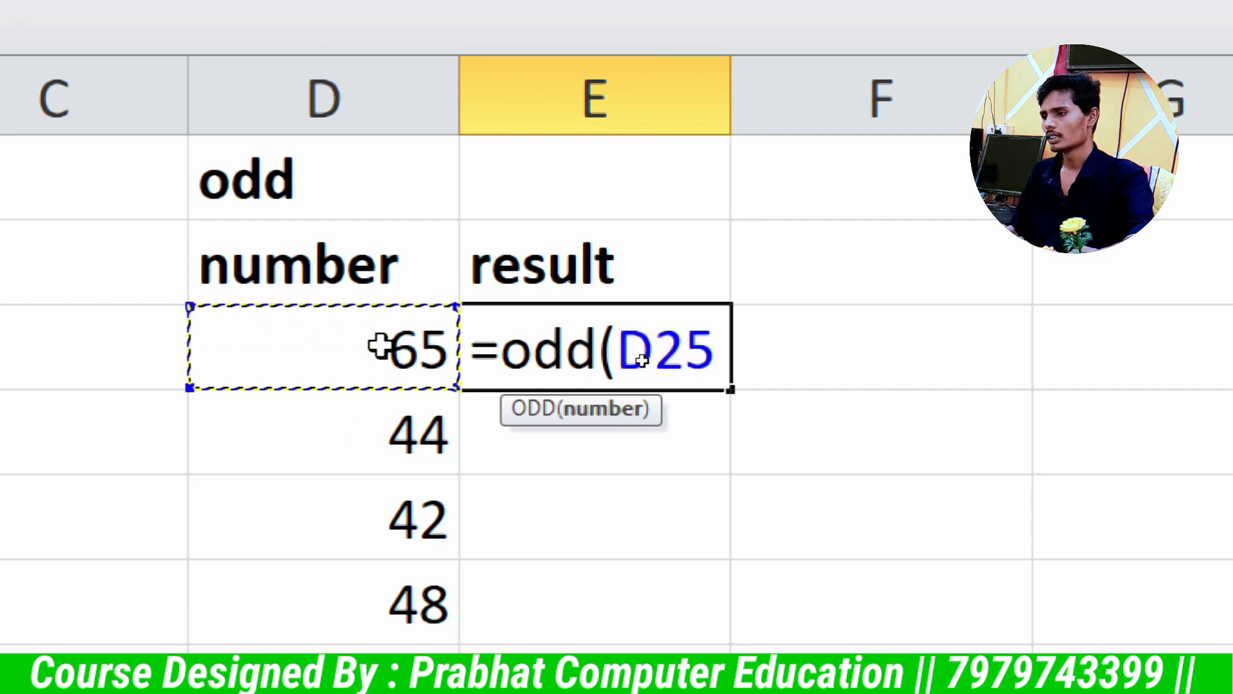
text())
key(Return)
key(Up)
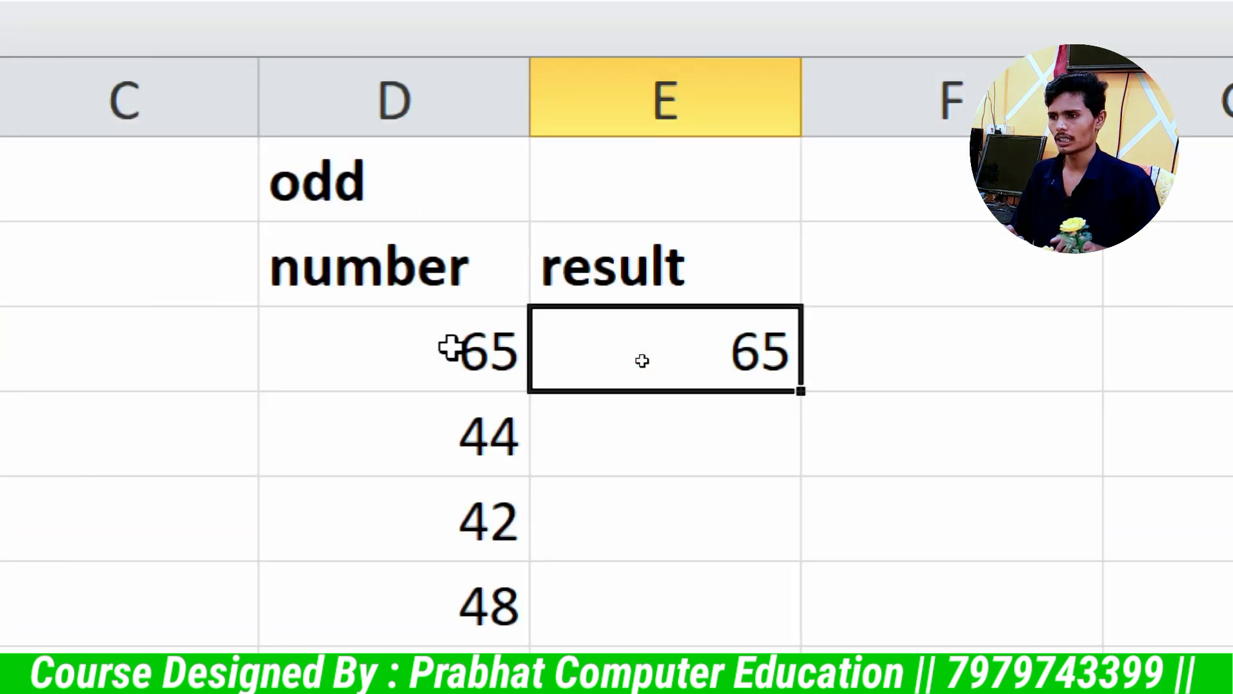
- Fill the odd formula from E25 down to E28
key(shift+Down)
key(shift+Down)
key(shift+Down)
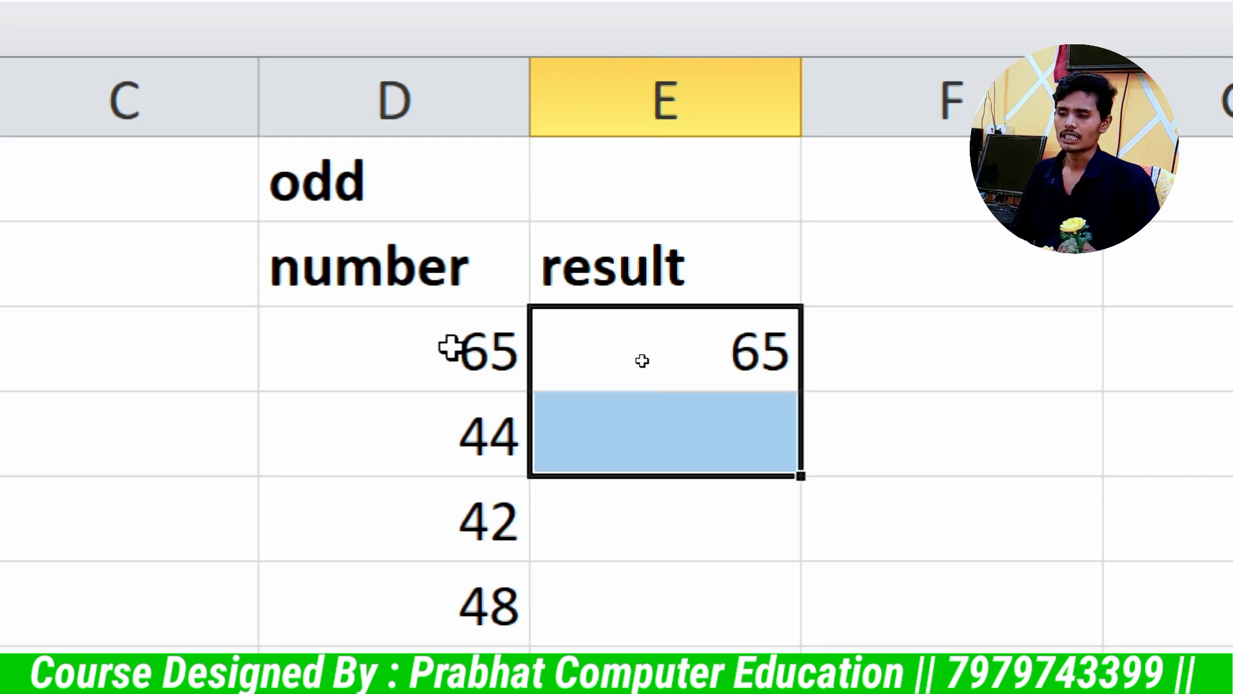
key(ctrl+d)
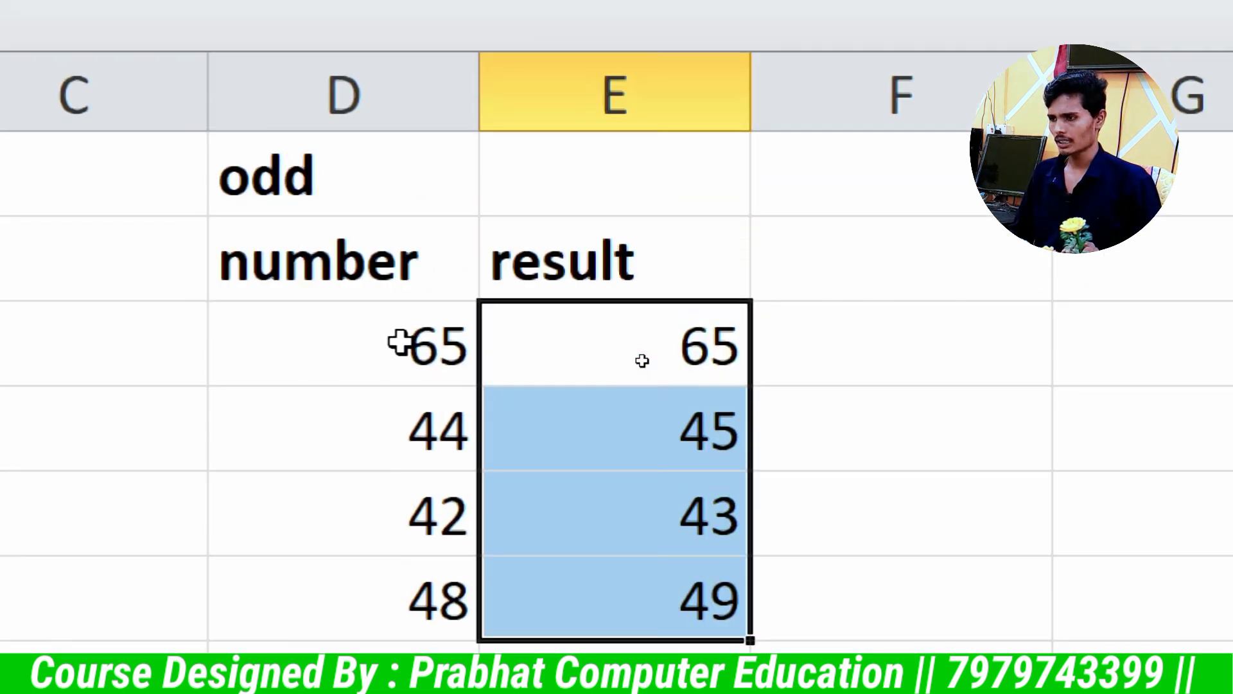
- Compare the numbers in D26 to D28 with their odd results in E26 to E28
click(399, 92)
key(Down)
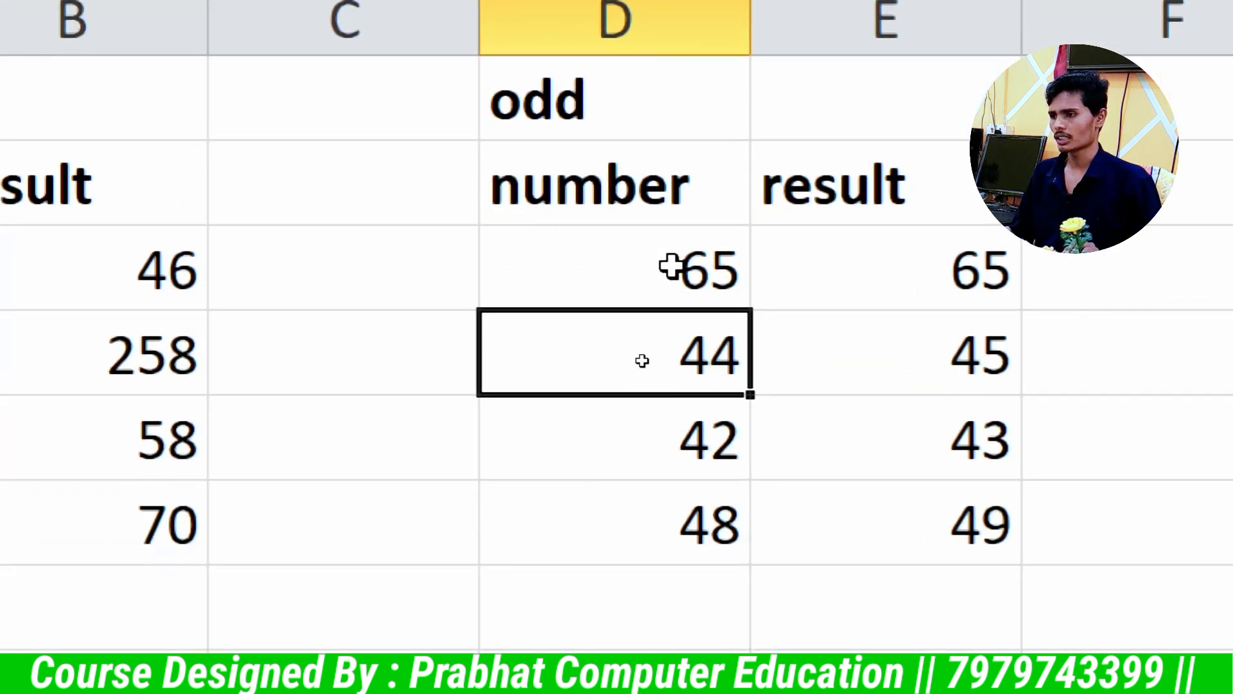
key(Right)
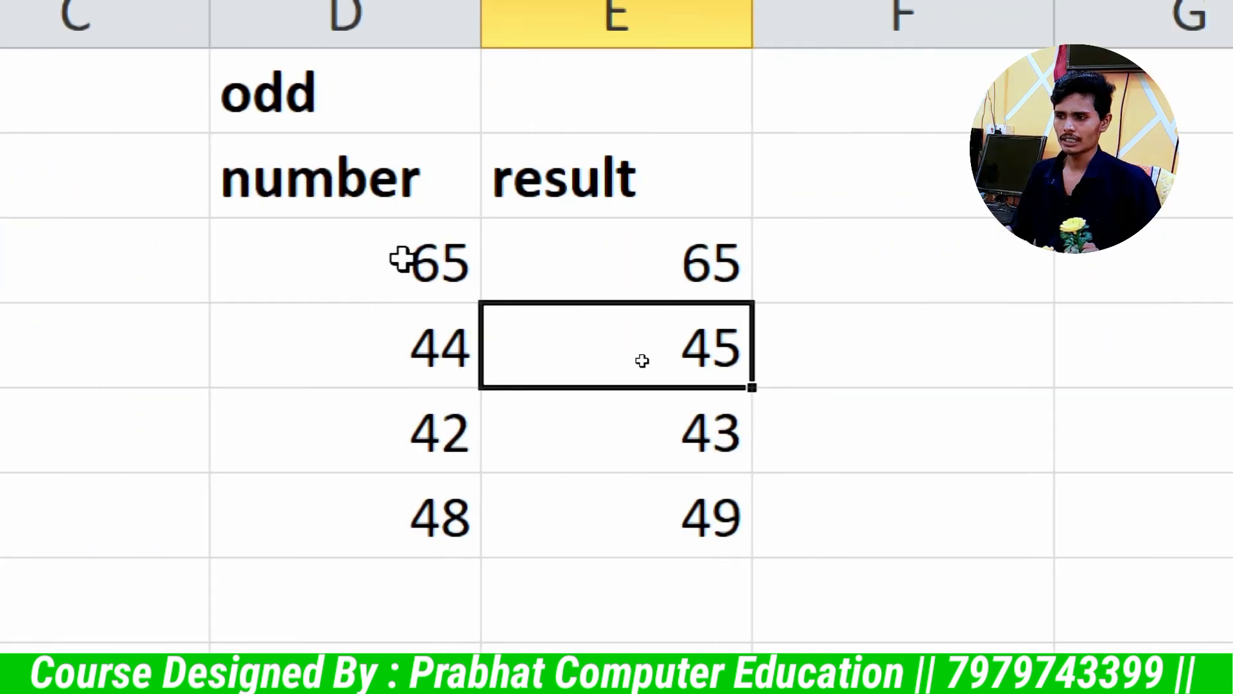
key(Left)
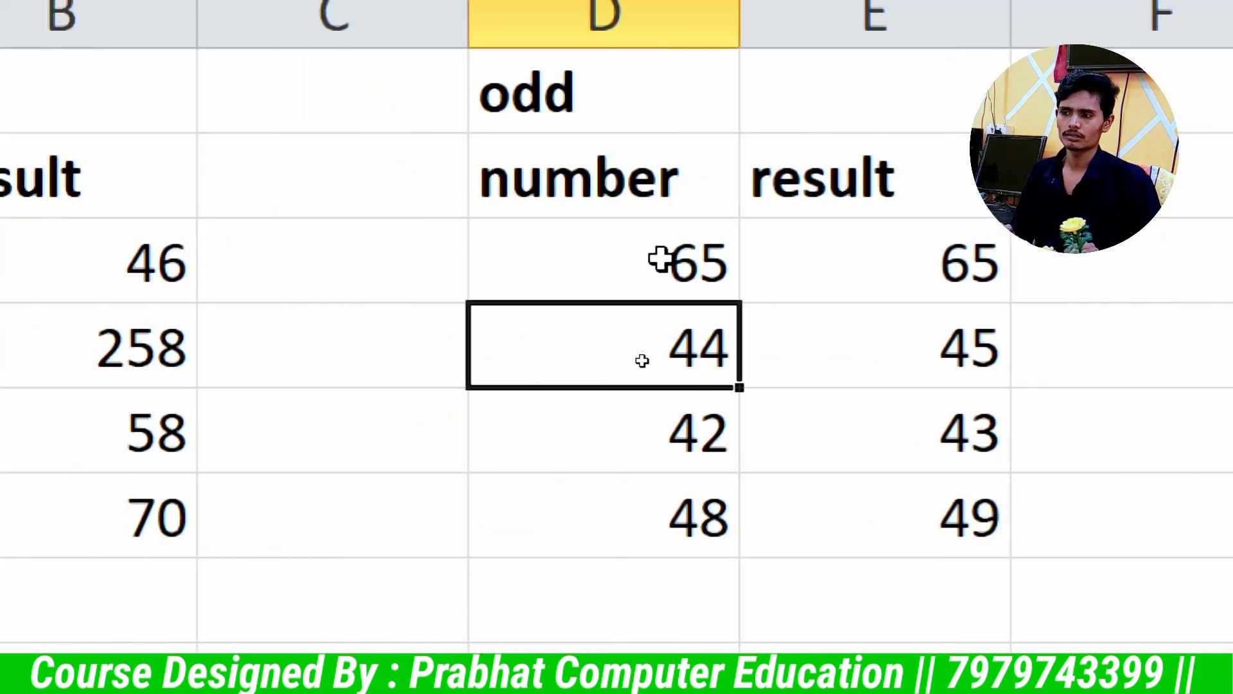
key(Right)
key(Down)
key(Left)
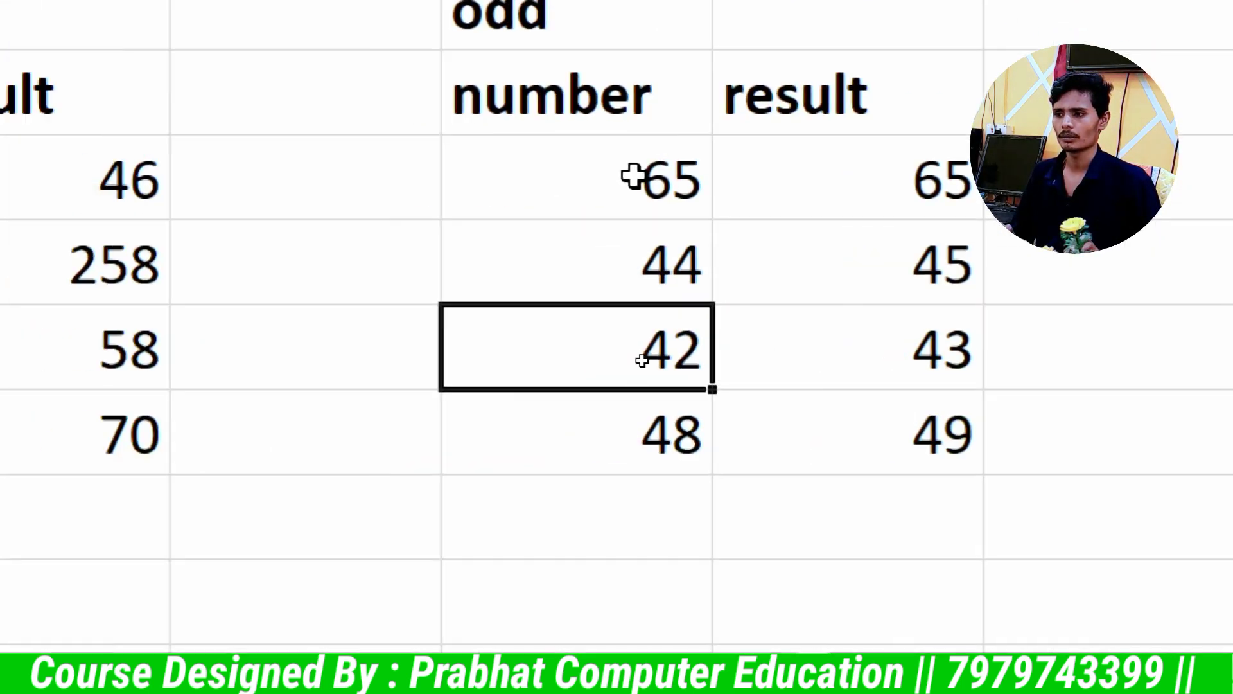
key(Right)
key(Left)
key(Down)
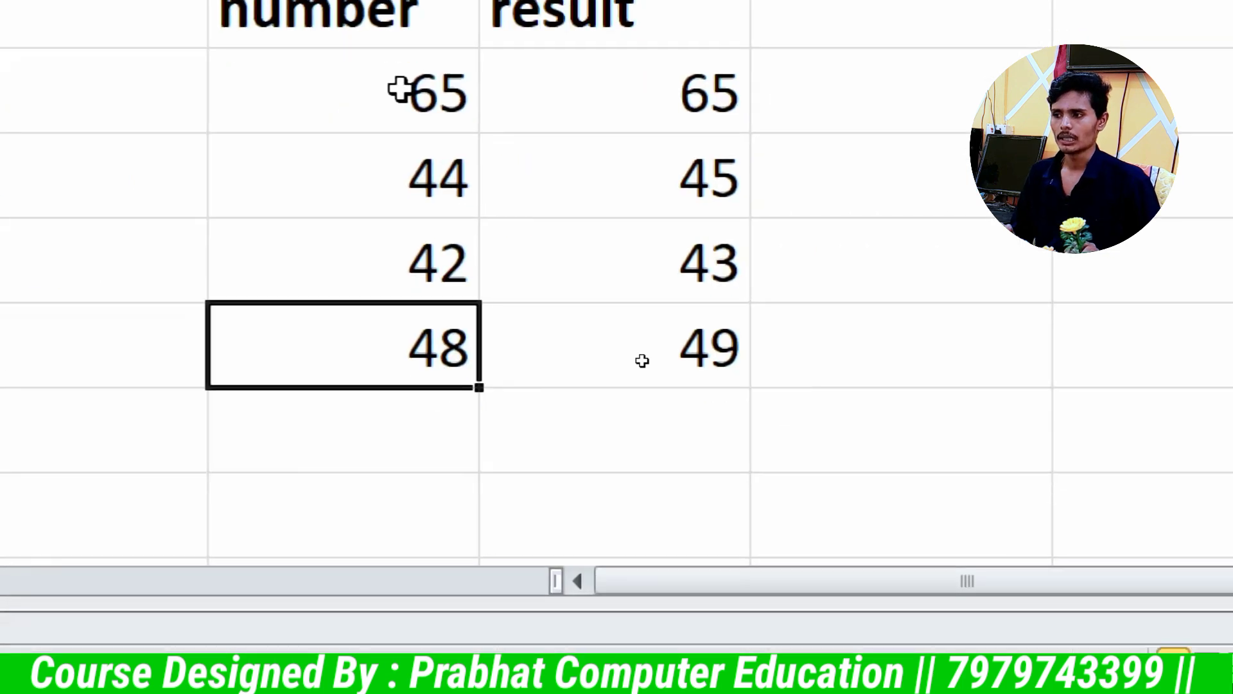
key(Right)
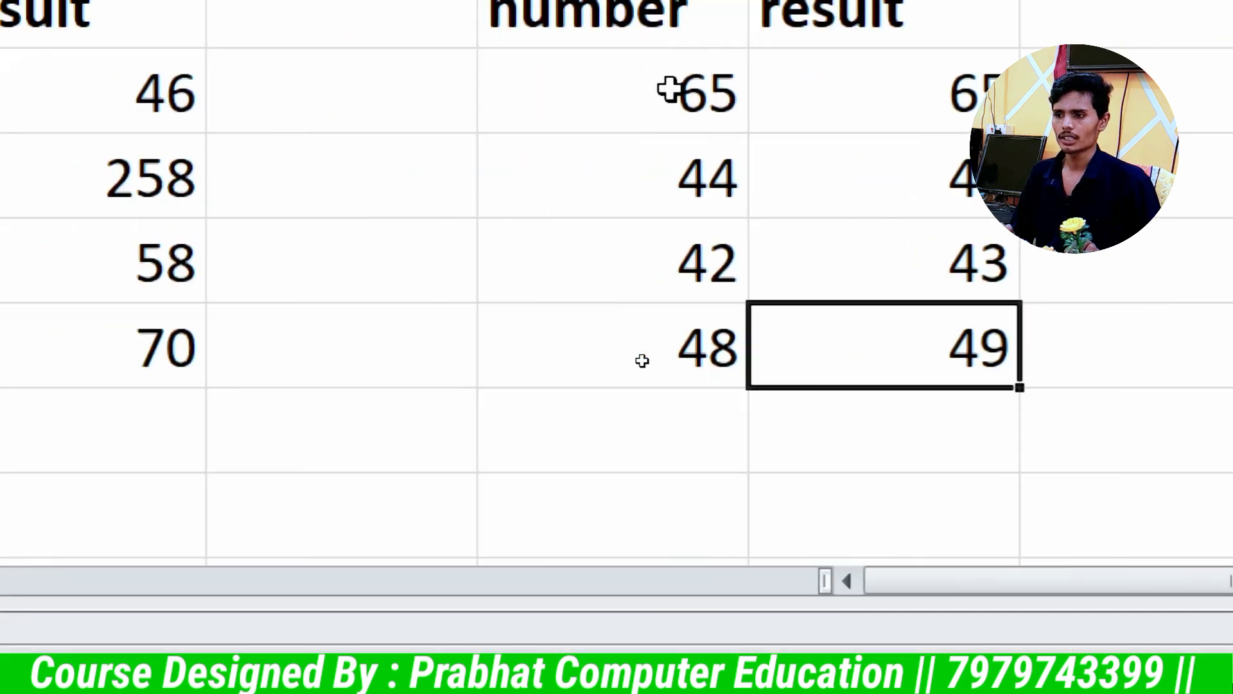